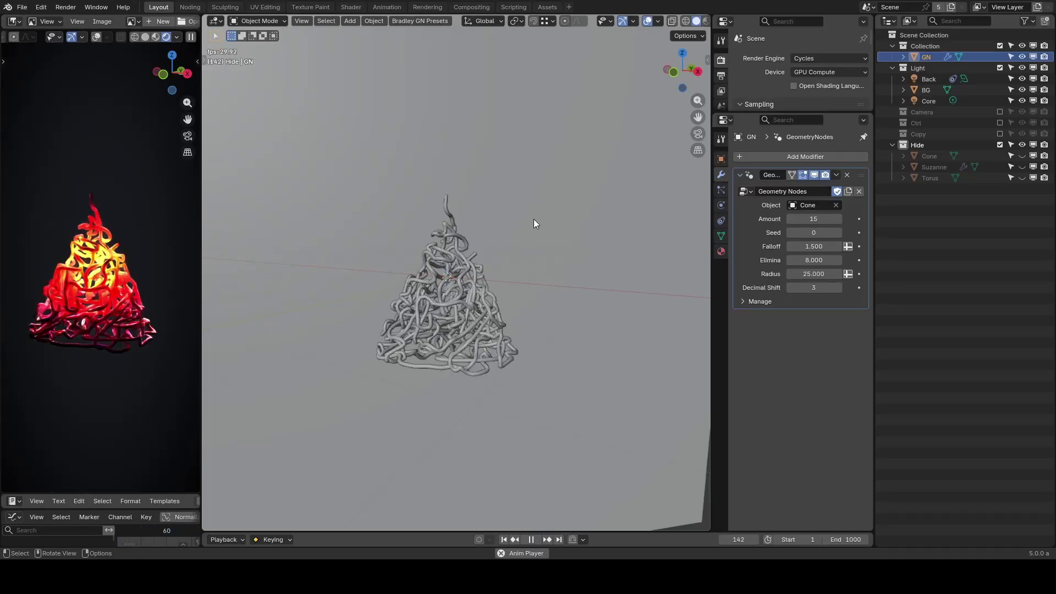
Set the GN modifier's target object to Suzanne and play the curve growth from the first frame.
{"action": "key", "text": "space"}
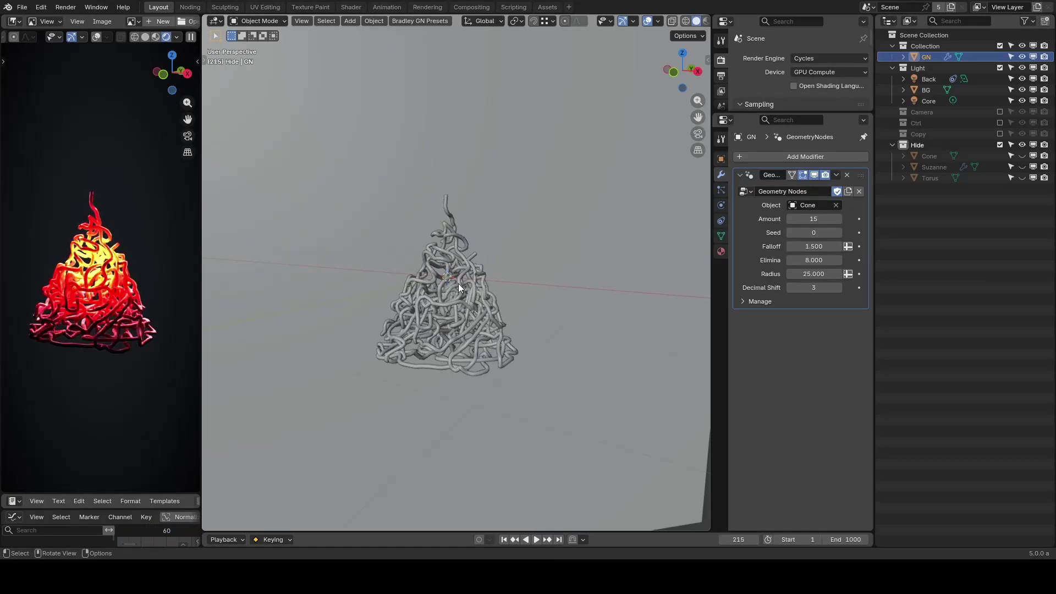
{"action": "middle_click_drag", "start_coordinate": [457, 283], "coordinate": [514, 257]}
{"action": "key", "text": "shift+Left"}
{"action": "key", "text": "e"}
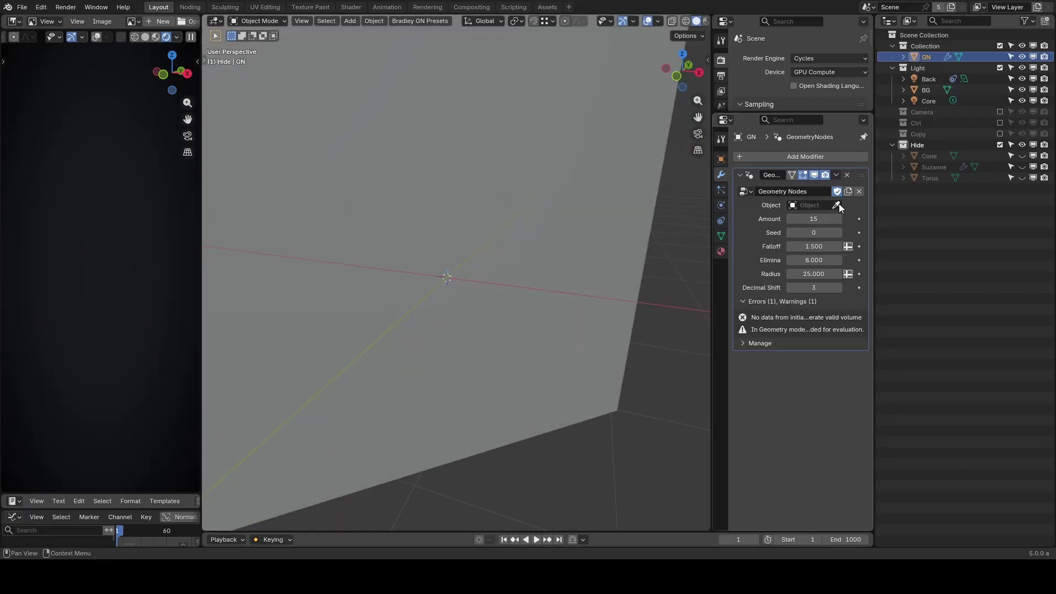
{"action": "left_click", "coordinate": [934, 166]}
{"action": "key", "text": "space"}
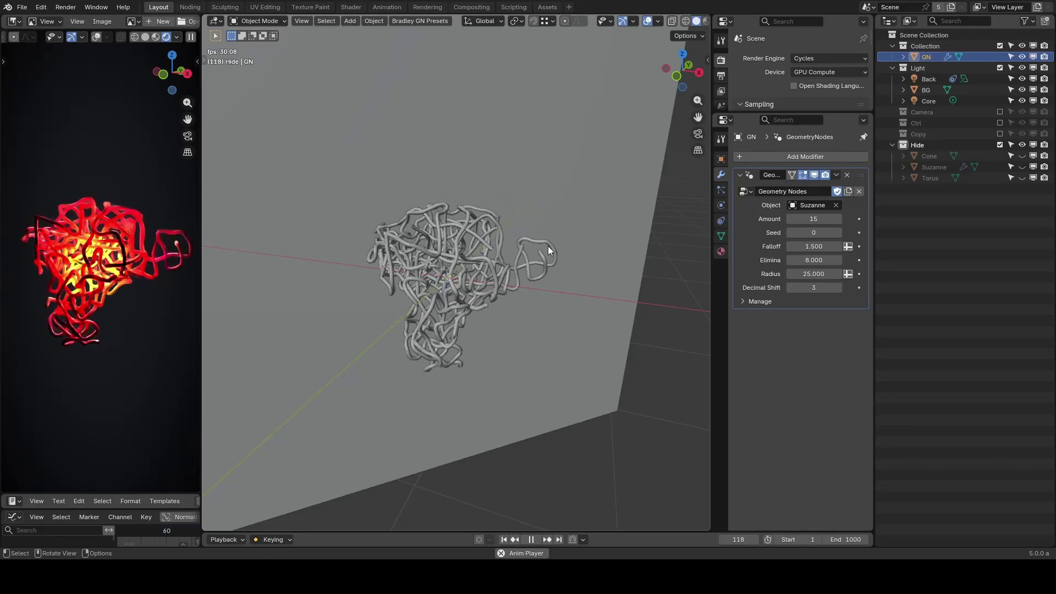
{"action": "middle_click_drag", "start_coordinate": [548, 246], "coordinate": [620, 214]}
{"action": "key", "text": "space"}
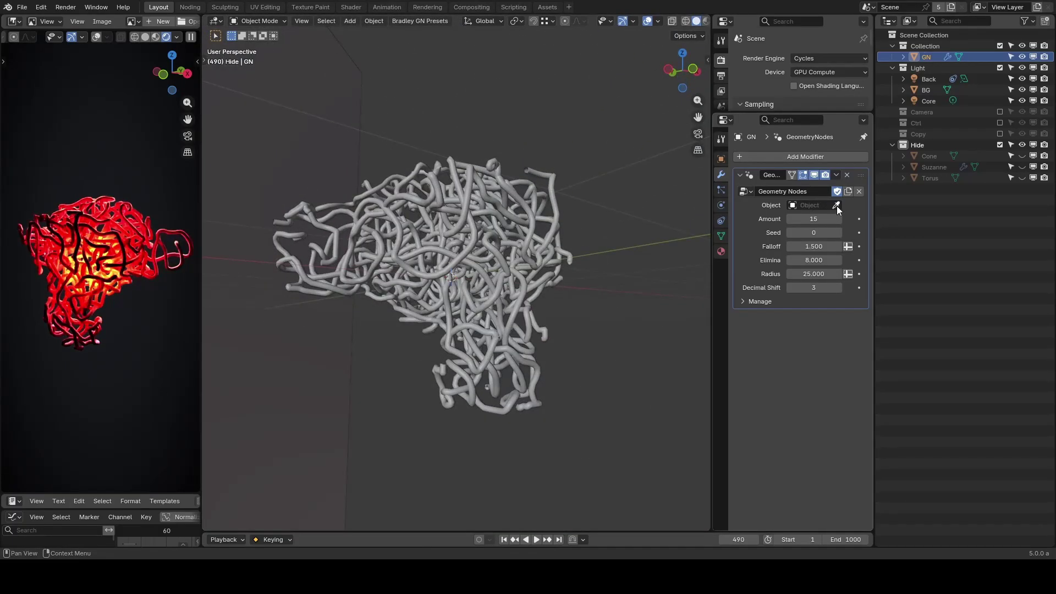
Set the GN modifier's target object to Torus and play the growth from the first frame.
{"action": "left_click", "coordinate": [837, 205]}
{"action": "left_click", "coordinate": [930, 177]}
{"action": "key", "text": "shift+Left"}
{"action": "middle_click_drag", "start_coordinate": [516, 226], "coordinate": [458, 281]}
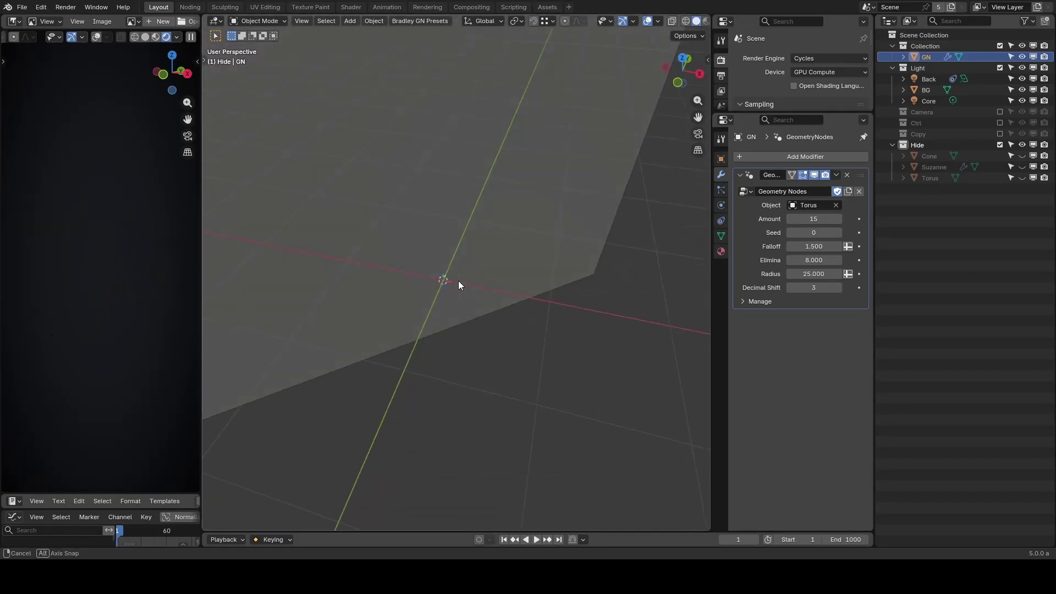
{"action": "key", "text": "space"}
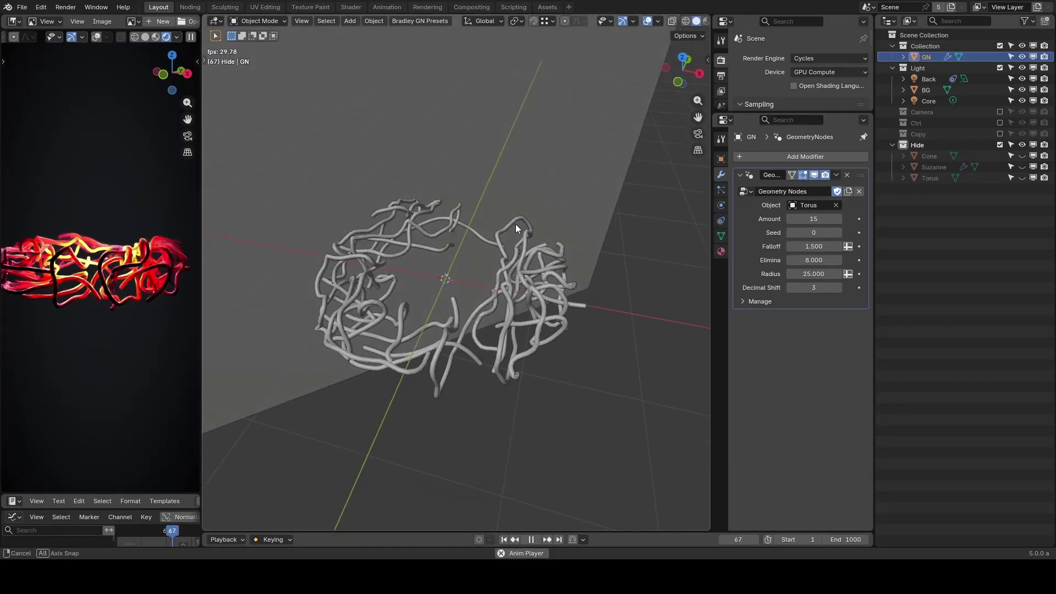
{"action": "middle_click_drag", "start_coordinate": [516, 223], "coordinate": [562, 129]}
{"action": "key", "text": "space"}
Set the modifier's Falloff to 2 and replay the torus growth from the first frame.
{"action": "left_click", "coordinate": [819, 247]}
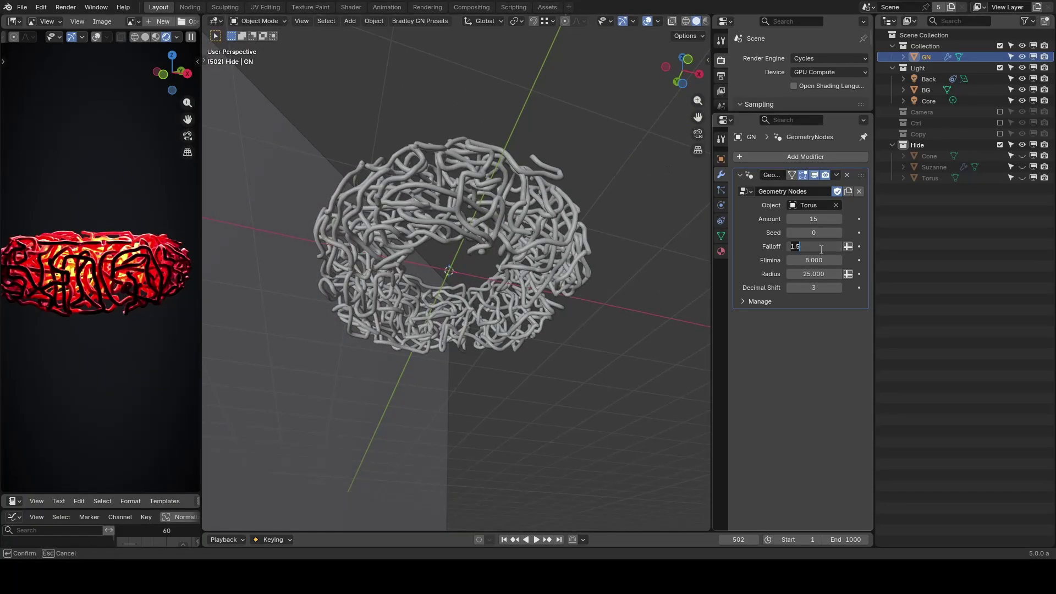
{"action": "type", "text": "2"}
{"action": "key", "text": "Return"}
{"action": "key", "text": "shift+Left"}
{"action": "key", "text": "space"}
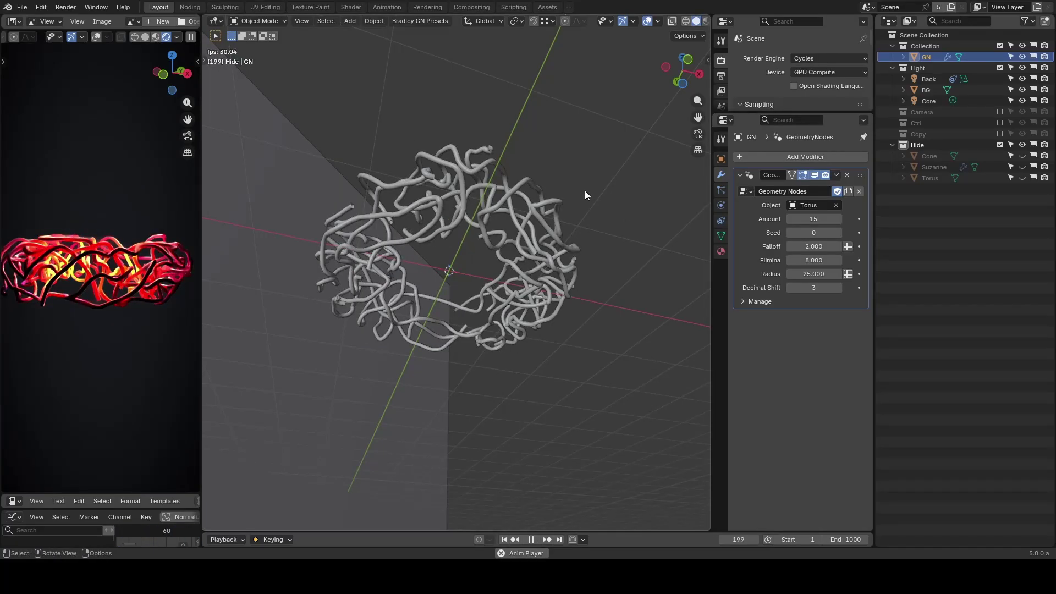
{"action": "middle_click_drag", "start_coordinate": [580, 190], "coordinate": [540, 318]}
{"action": "key", "text": "space"}
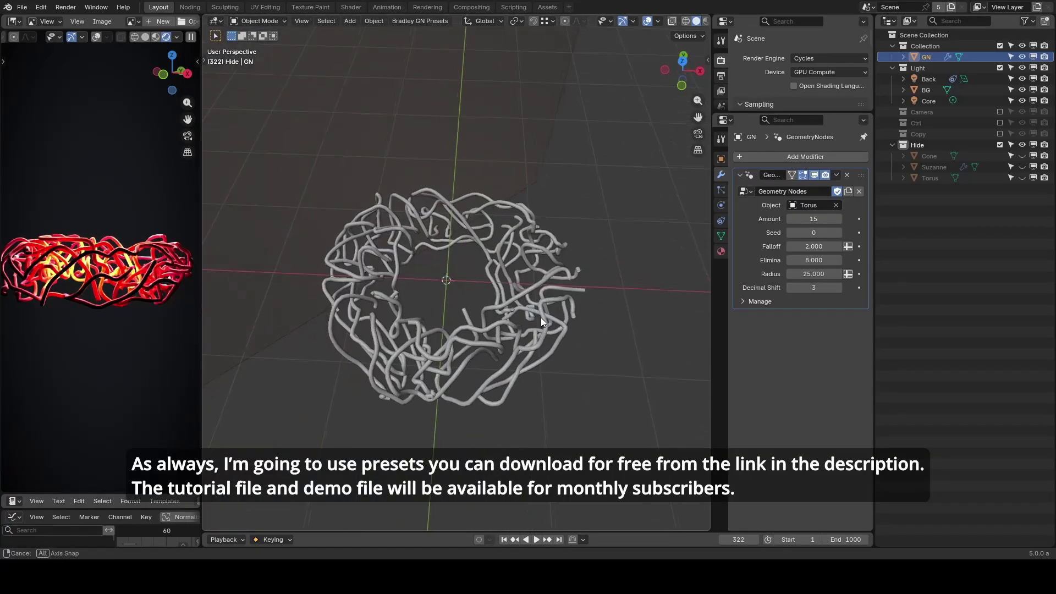
Increase the modifier's Radius to about 35.4 to thicken the strands.
{"action": "left_click_drag", "start_coordinate": [813, 274], "coordinate": [871, 273]}
{"action": "left_click", "coordinate": [809, 277]}
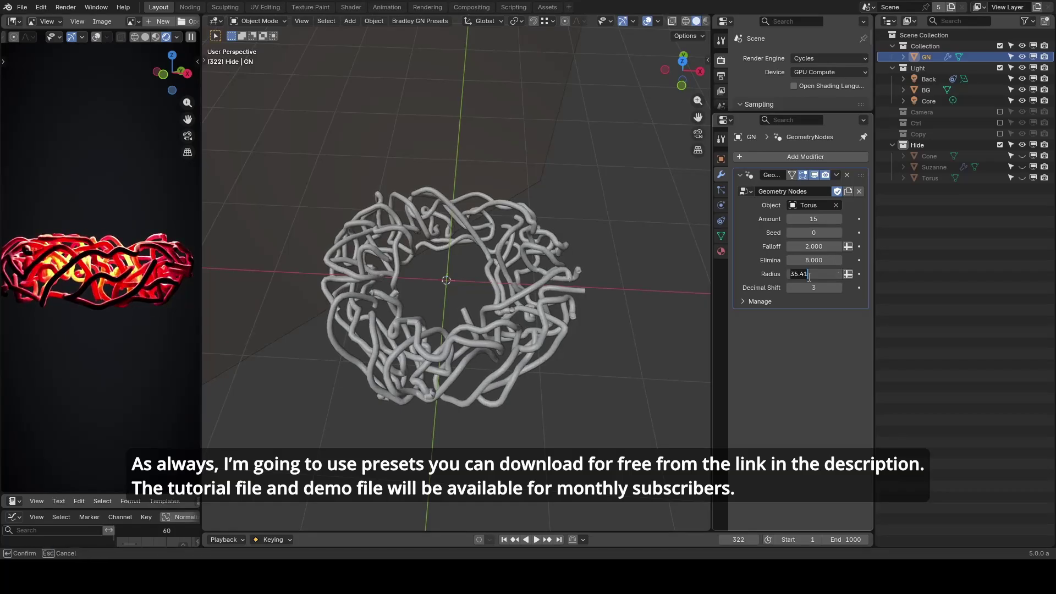
{"action": "key", "text": "Return"}
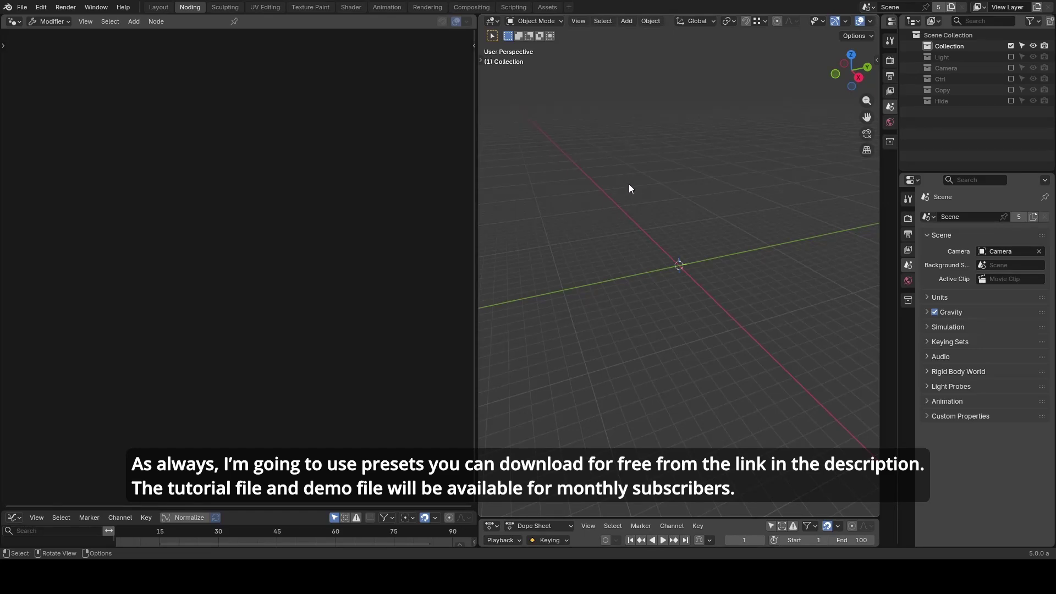
Add a mesh plane to the empty scene and create a new Geometry Nodes tree on it.
{"action": "key", "text": "shift+a"}
{"action": "mouse_move", "coordinate": [633, 185]}
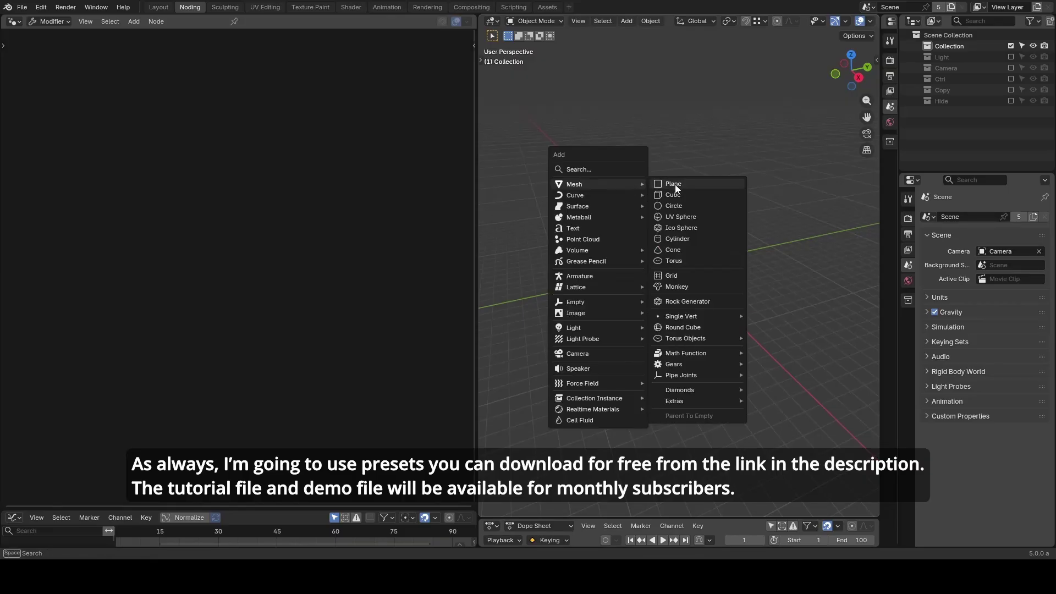
{"action": "left_click", "coordinate": [676, 187]}
{"action": "left_click", "coordinate": [241, 22]}
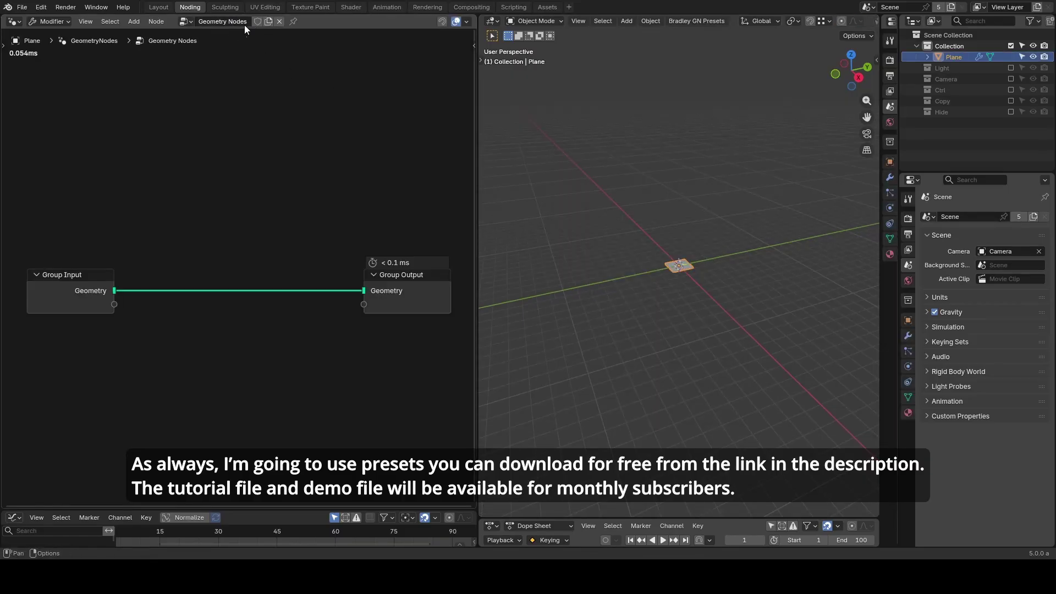
Pin the node tree, then replace the Group Input node with a Cube node feeding Group Output.
{"action": "left_click", "coordinate": [292, 21]}
{"action": "key", "text": "x"}
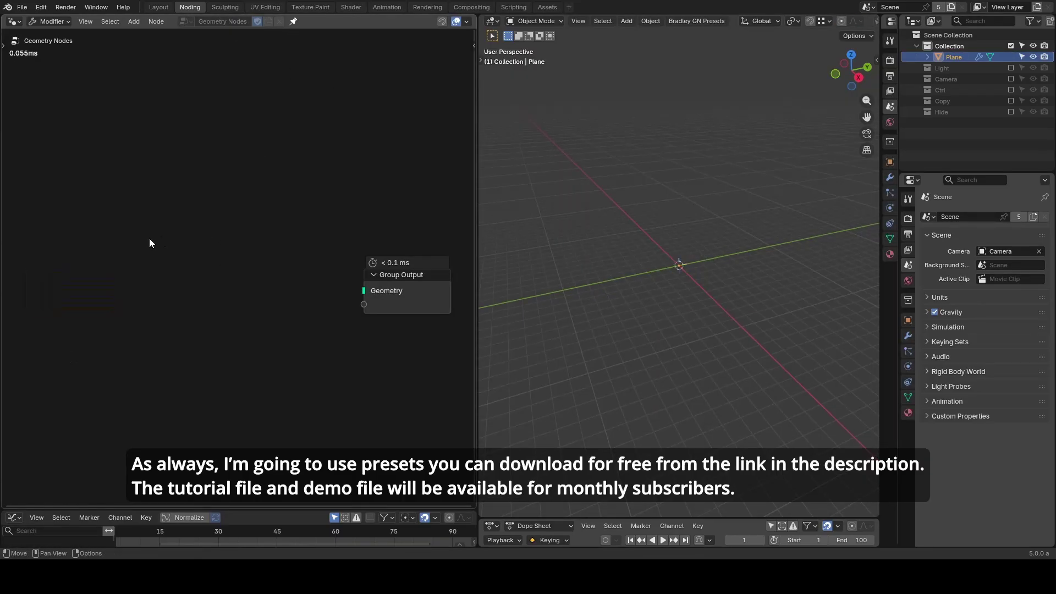
{"action": "key", "text": "shift+a"}
{"action": "type", "text": "cube"}
{"action": "key", "text": "Return"}
{"action": "left_click", "coordinate": [99, 227]}
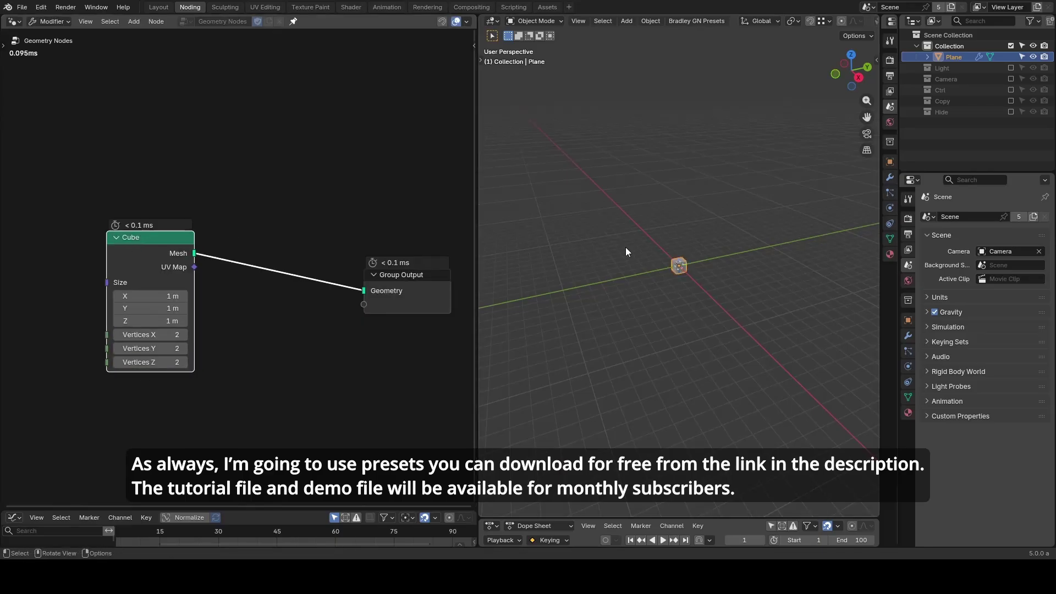
Add a Mesh to Density Grid node after the Cube and preview its Density Grid in a Viewer.
{"action": "middle_click_drag", "start_coordinate": [625, 246], "coordinate": [686, 268]}
{"action": "scroll", "coordinate": [676, 272], "scroll_direction": "up", "scroll_amount": 5}
{"action": "middle_click_drag", "start_coordinate": [209, 265], "coordinate": [279, 214]}
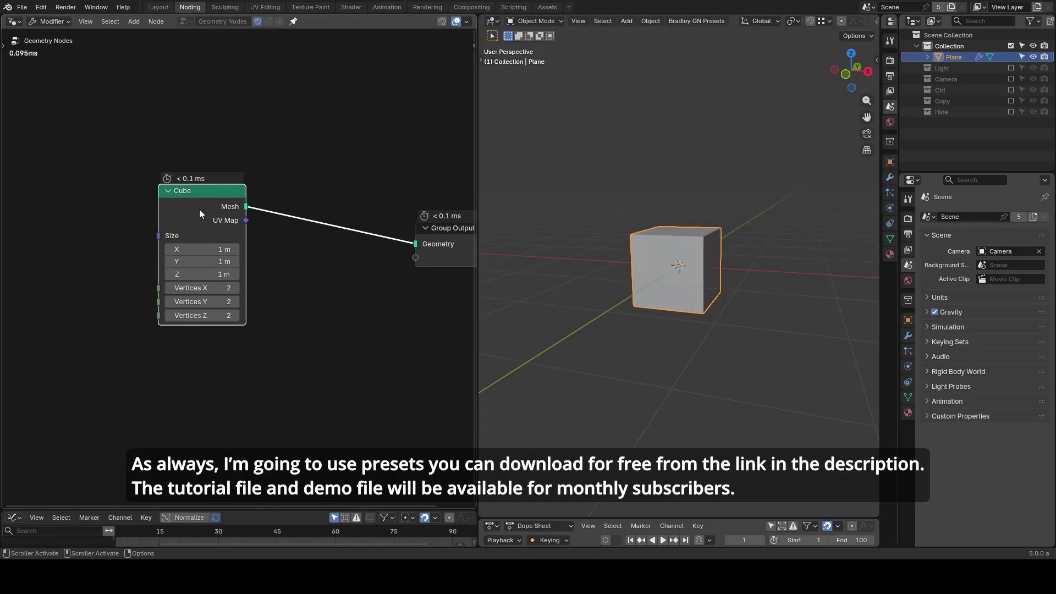
{"action": "middle_click_drag", "start_coordinate": [199, 209], "coordinate": [90, 216]}
{"action": "key", "text": "shift+a"}
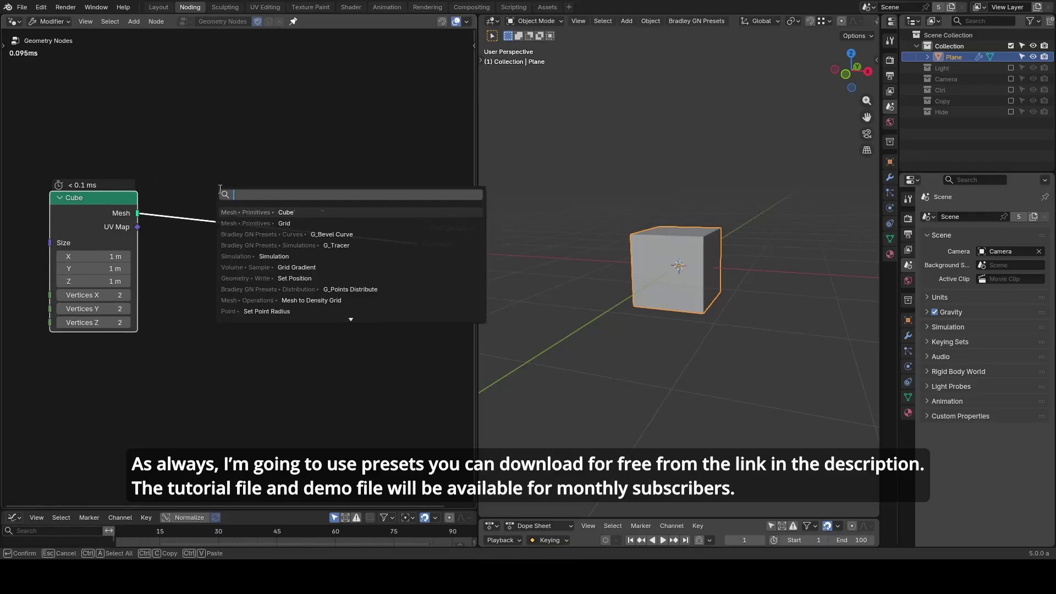
{"action": "type", "text": "mesh to density"}
{"action": "key", "text": "Return"}
{"action": "left_click", "coordinate": [219, 194]}
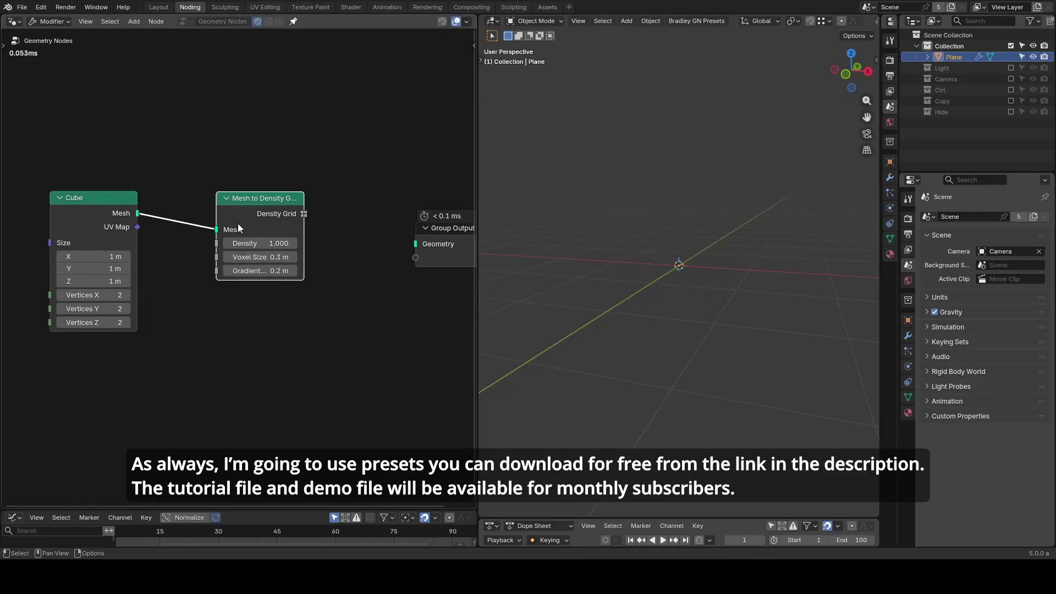
{"action": "left_click_drag", "start_coordinate": [238, 223], "coordinate": [217, 241]}
{"action": "left_click", "coordinate": [233, 228], "text": "ctrl+shift"}
{"action": "scroll", "coordinate": [638, 236], "scroll_direction": "up", "scroll_amount": 4}
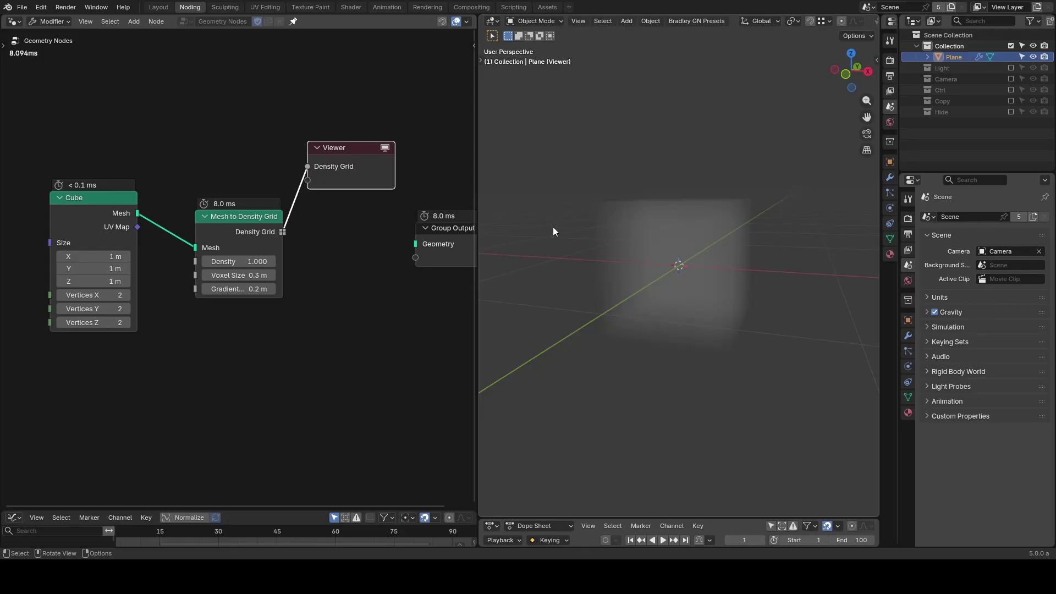
{"action": "key", "text": "shift+a"}
{"action": "mouse_move", "coordinate": [550, 262]}
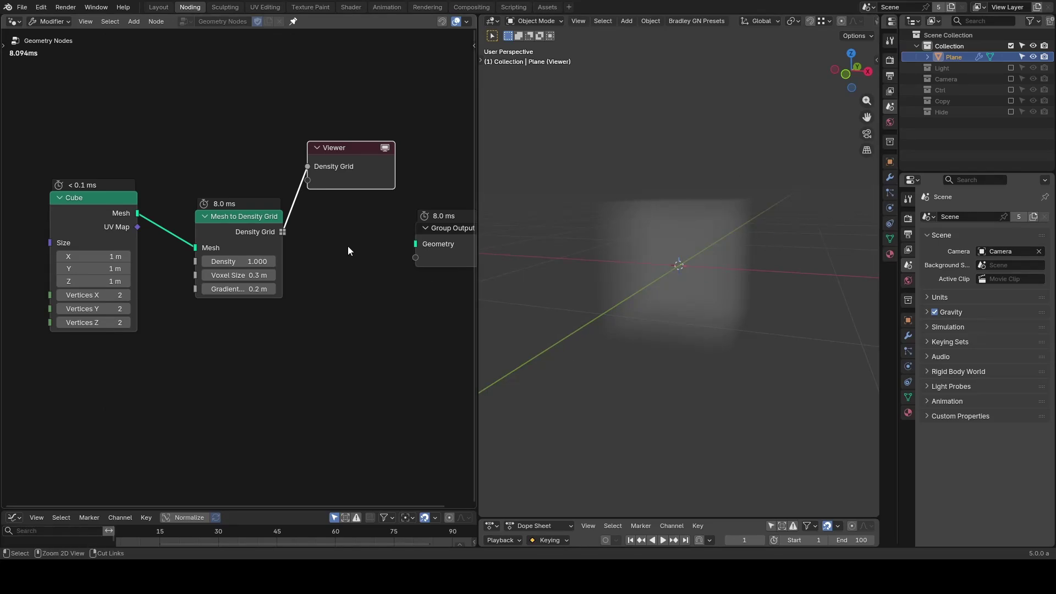
Insert a G_Points Distribute node, set to In Volume and Grid, between Mesh to Density Grid and the Viewer.
{"action": "key", "text": "shift+a"}
{"action": "type", "text": "point"}
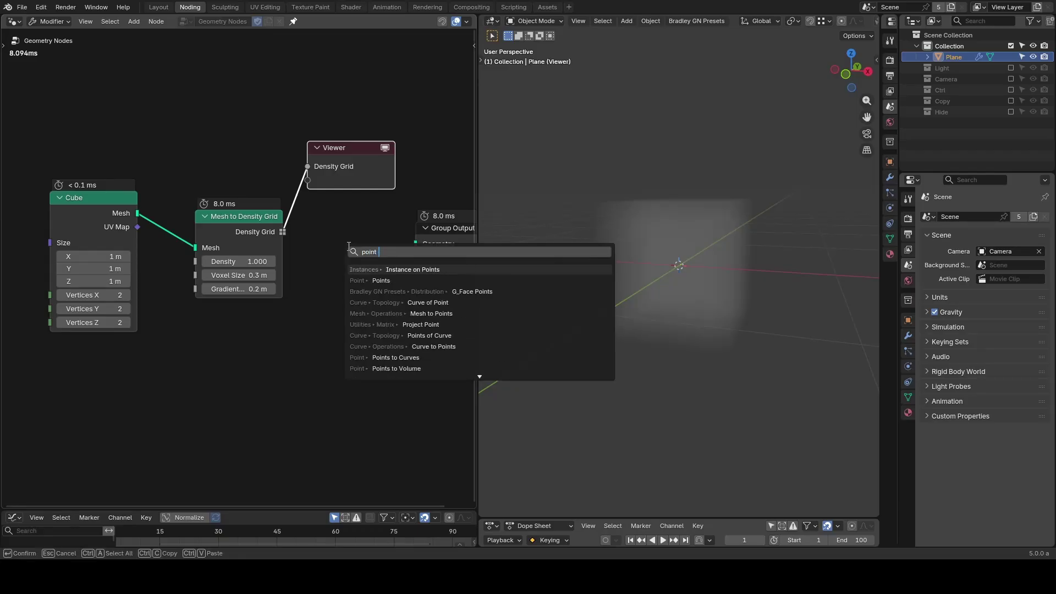
{"action": "type", "text": " dist"}
{"action": "key", "text": "Return"}
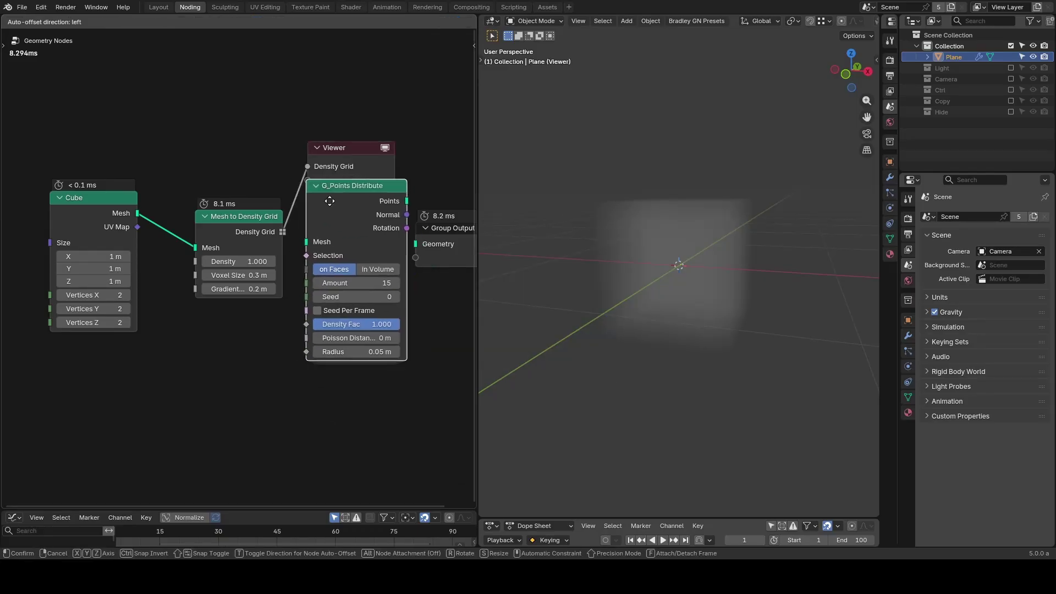
{"action": "left_click", "coordinate": [341, 256]}
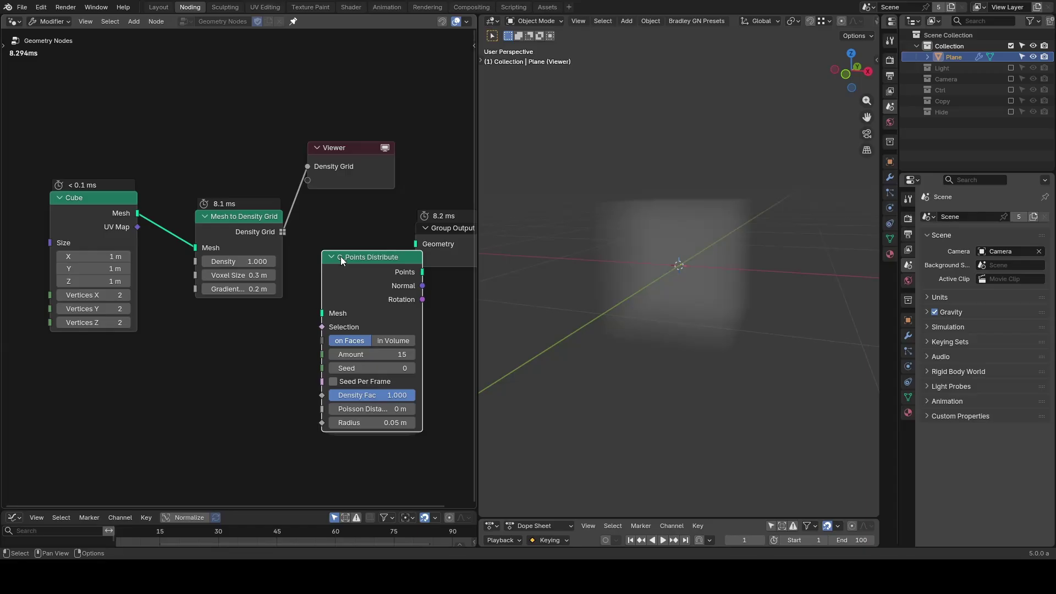
{"action": "left_click", "coordinate": [389, 340]}
{"action": "left_click", "coordinate": [384, 312]}
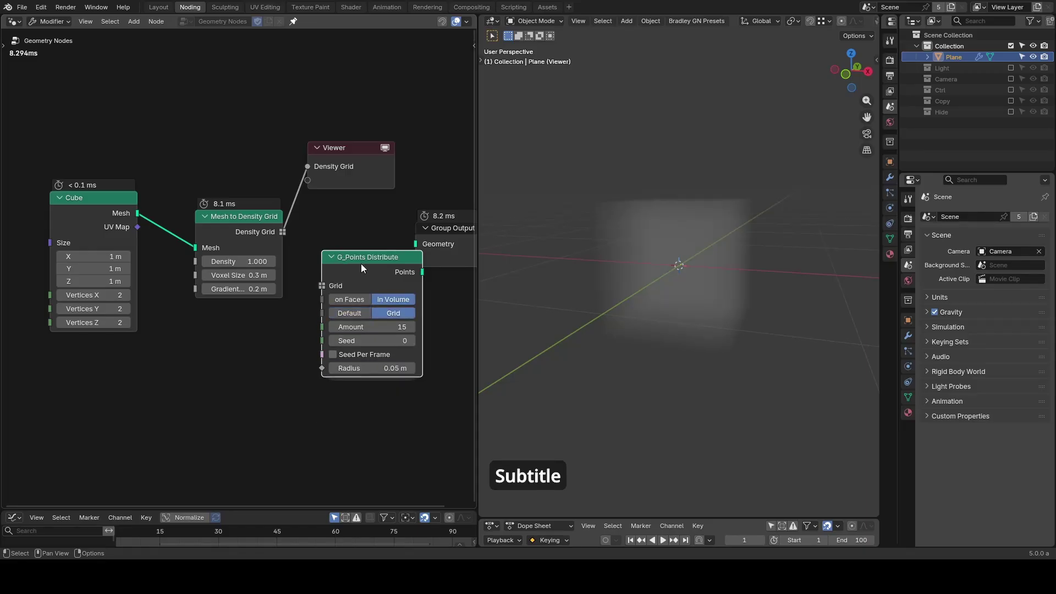
{"action": "left_click_drag", "start_coordinate": [361, 263], "coordinate": [253, 181]}
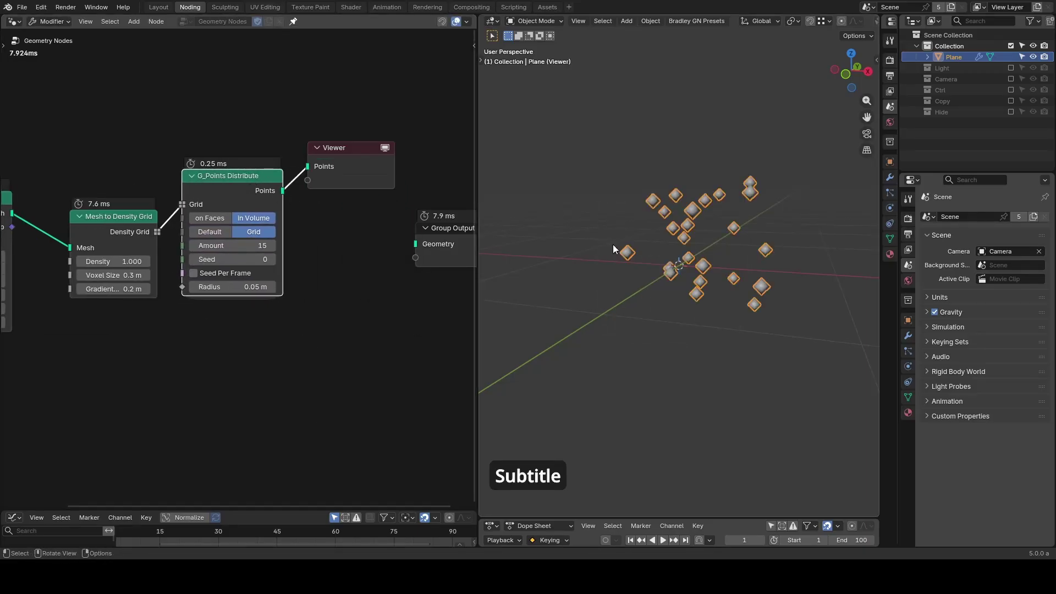
Set the G_Points Distribute Amount to 5 and move that node together with the Viewer above the main node row.
{"action": "left_click", "coordinate": [205, 247]}
{"action": "type", "text": "5"}
{"action": "key", "text": "Return"}
{"action": "left_click_drag", "start_coordinate": [346, 84], "coordinate": [182, 194]}
{"action": "key", "text": "g"}
{"action": "left_click", "coordinate": [245, 95]}
{"action": "left_click", "coordinate": [196, 115]}
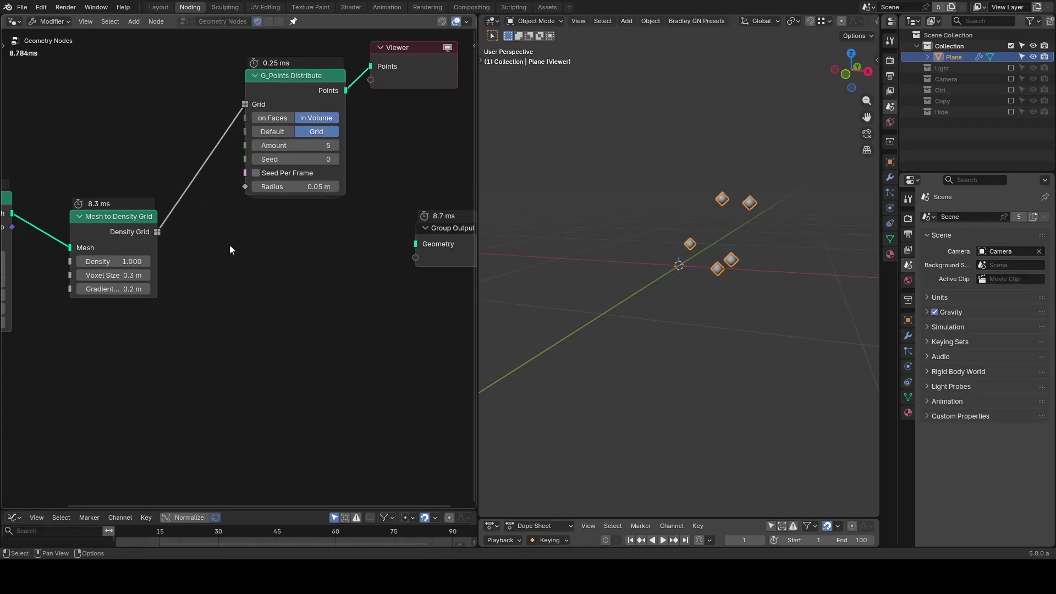
Move G_Points Distribute closer to Mesh to Density Grid and sketch annotation strokes beside the Points and Density Grid outputs.
{"action": "scroll", "coordinate": [232, 251], "scroll_direction": "down", "scroll_amount": 4}
{"action": "middle_click_drag", "start_coordinate": [232, 253], "coordinate": [211, 257]}
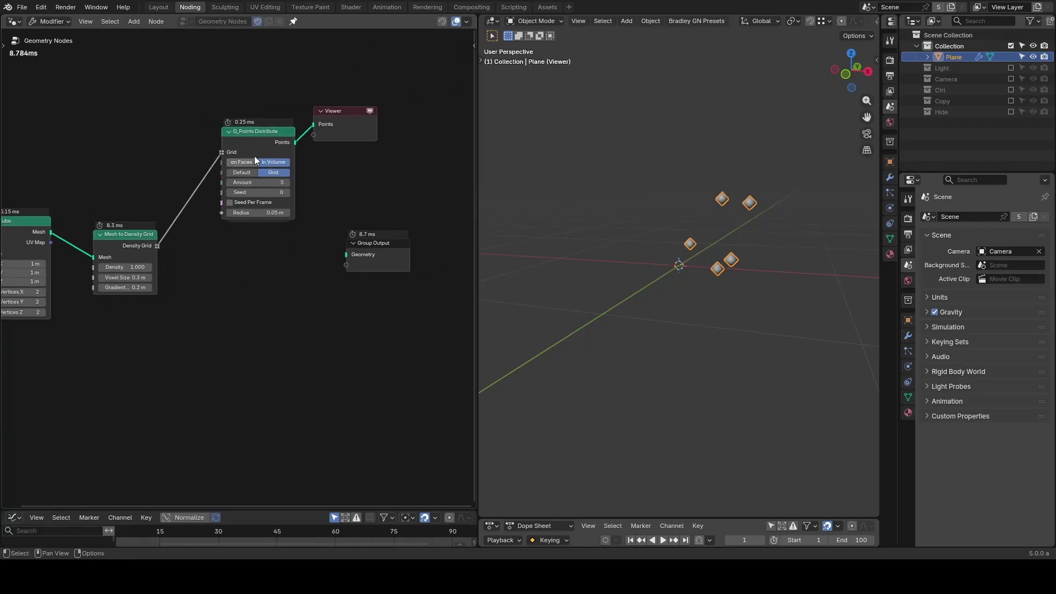
{"action": "left_click_drag", "start_coordinate": [260, 151], "coordinate": [217, 145]}
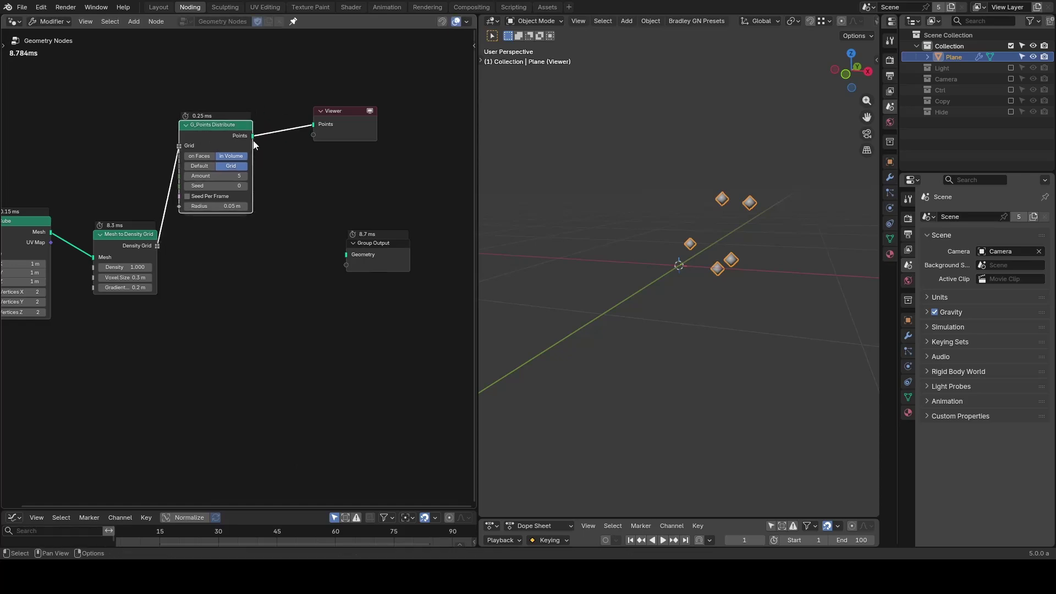
{"action": "left_click_drag", "start_coordinate": [237, 144], "coordinate": [270, 147]}
{"action": "left_click_drag", "start_coordinate": [164, 253], "coordinate": [254, 268]}
Move Group Output farther along the tree and add a Simulation zone in front of it.
{"action": "middle_click_drag", "start_coordinate": [334, 220], "coordinate": [177, 245]}
{"action": "left_click_drag", "start_coordinate": [238, 278], "coordinate": [377, 275]}
{"action": "key", "text": "shift+a"}
{"action": "type", "text": "simu"}
{"action": "key", "text": "Return"}
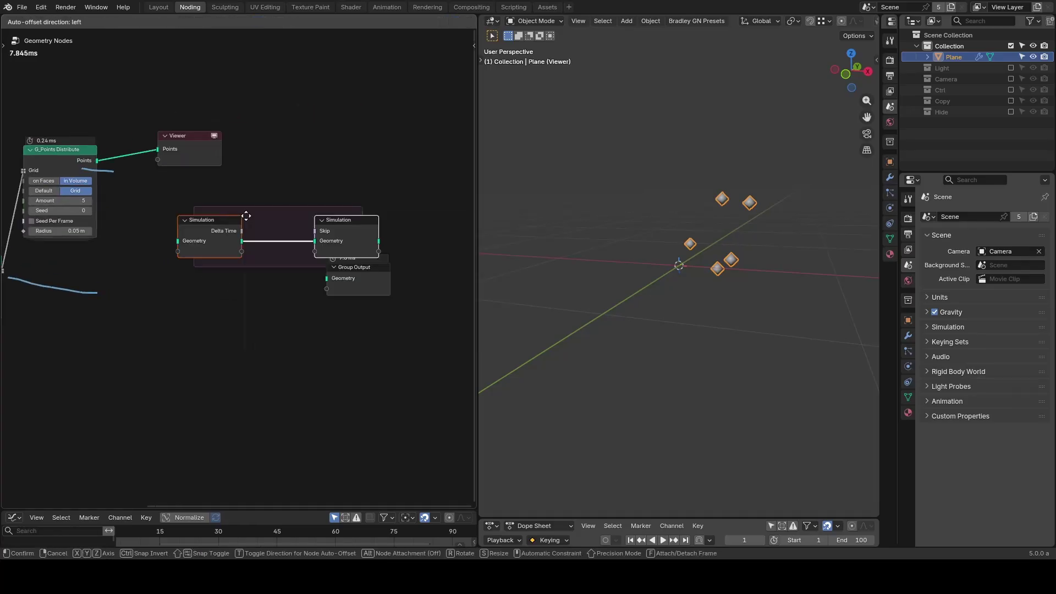
{"action": "left_click", "coordinate": [236, 198]}
Feed the distributed points and the Density Grid into the Simulation zone and pass the grid through to its output.
{"action": "middle_click_drag", "start_coordinate": [197, 270], "coordinate": [306, 261]}
{"action": "scroll", "coordinate": [307, 262], "scroll_direction": "up", "scroll_amount": 2}
{"action": "left_click_drag", "start_coordinate": [192, 133], "coordinate": [274, 208]}
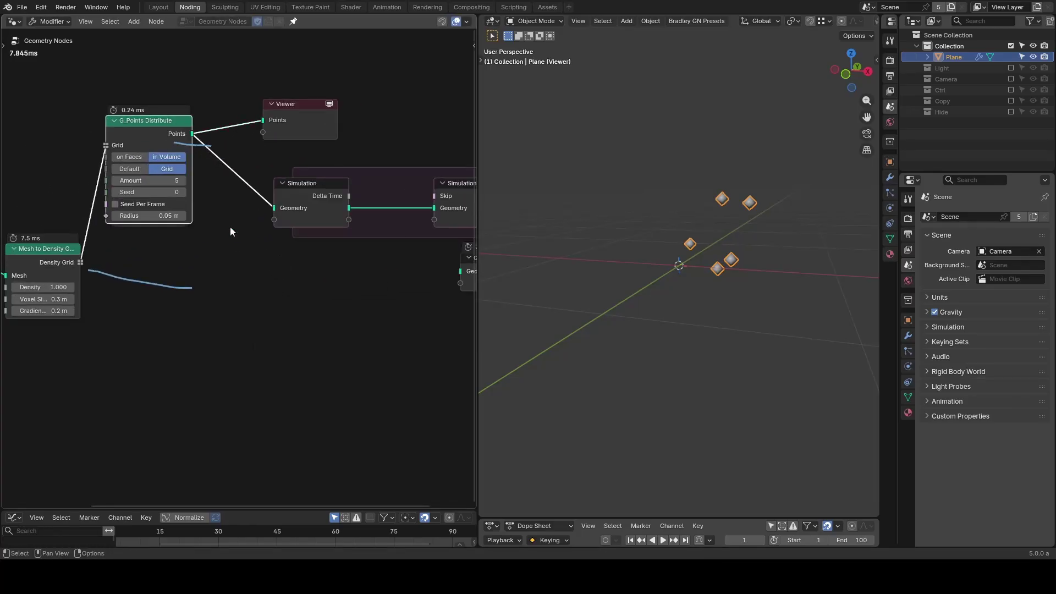
{"action": "left_click_drag", "start_coordinate": [81, 262], "coordinate": [274, 219]}
{"action": "middle_click_drag", "start_coordinate": [364, 236], "coordinate": [278, 226]}
{"action": "left_click_drag", "start_coordinate": [265, 208], "coordinate": [349, 208]}
Erase the annotation strokes beside the Points and Density Grid outputs.
{"action": "scroll", "coordinate": [293, 265], "scroll_direction": "down", "scroll_amount": 3}
{"action": "scroll", "coordinate": [292, 270], "scroll_direction": "up", "scroll_amount": 1, "text": "ctrl"}
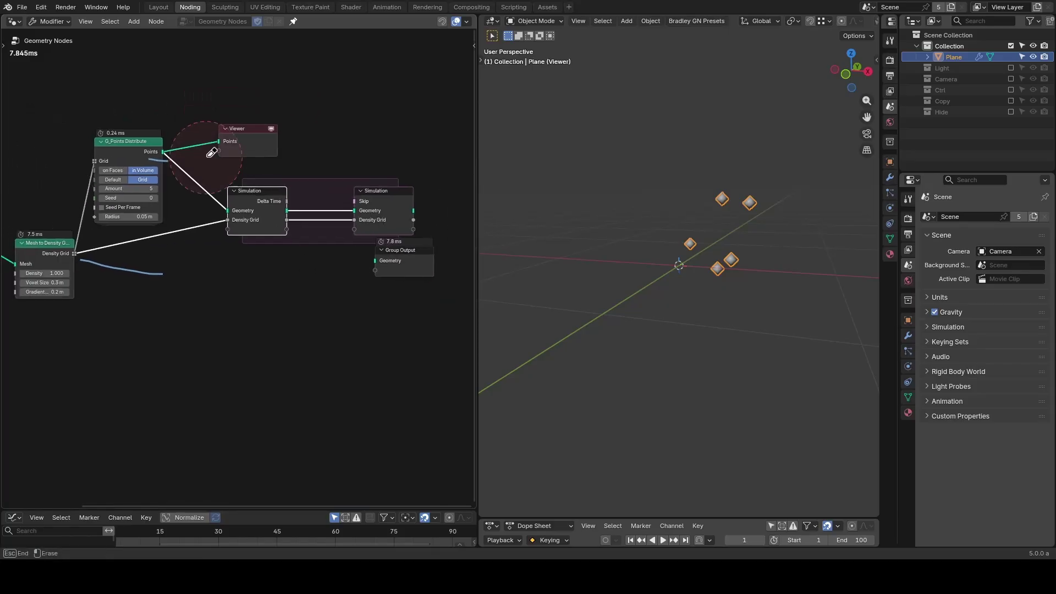
Preview the simulation's Density Grid output in the Viewer and connect its Geometry output to Group Output.
{"action": "left_click", "coordinate": [404, 217], "text": "ctrl+shift"}
{"action": "left_click", "coordinate": [413, 223], "text": "ctrl+shift"}
{"action": "left_click", "coordinate": [413, 224], "text": "ctrl+shift"}
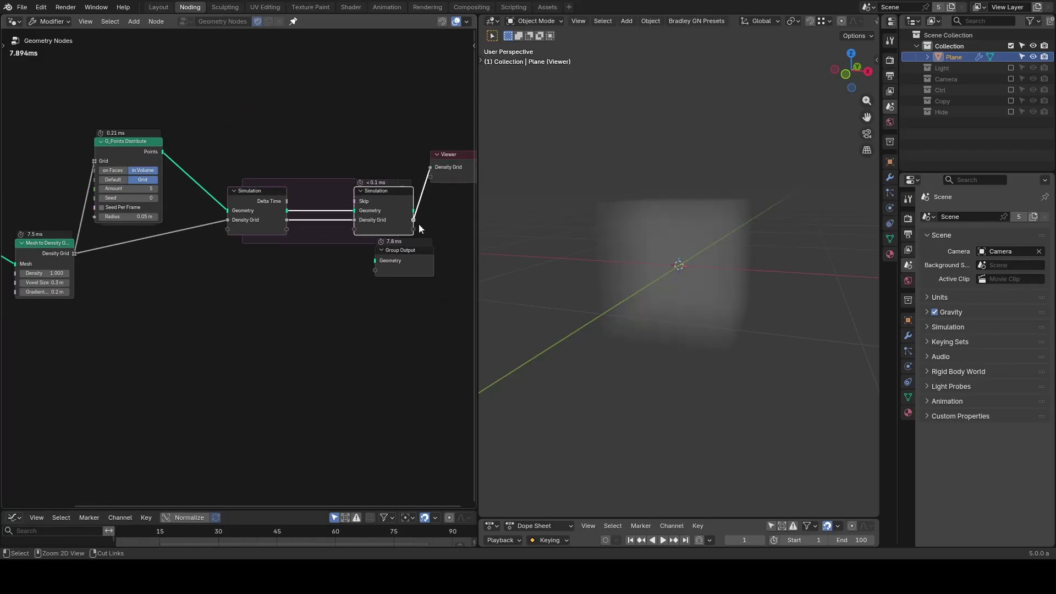
{"action": "left_click_drag", "start_coordinate": [400, 260], "coordinate": [443, 227]}
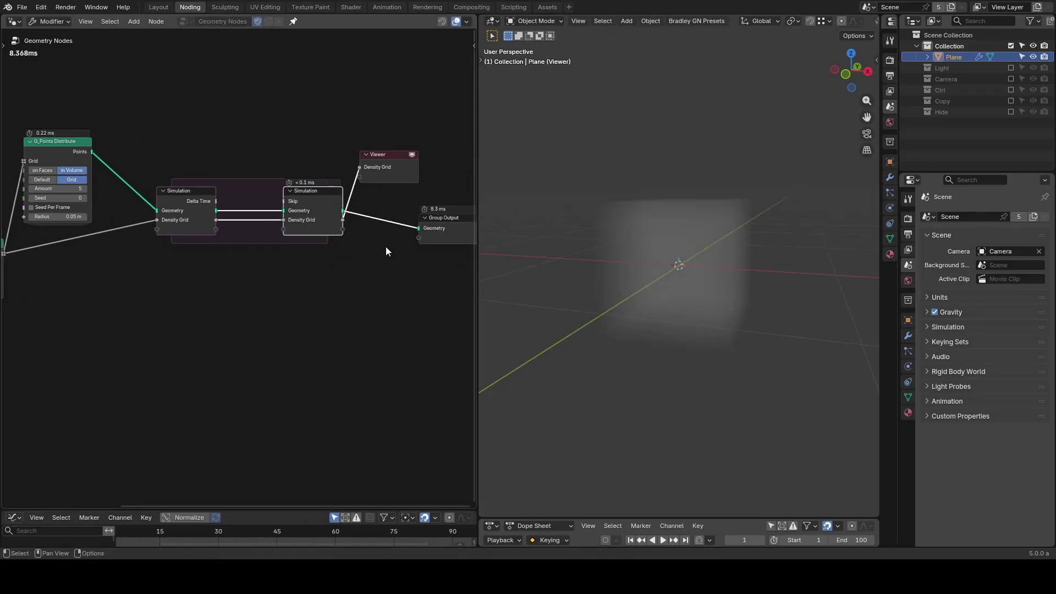
Sketch a forward arrow and a curved return arrow above the Simulation zone to illustrate its frame loop.
{"action": "mouse_move", "coordinate": [183, 127]}
{"action": "left_mouse_down"}
{"action": "mouse_move", "coordinate": [355, 116]}
{"action": "mouse_move", "coordinate": [313, 147]}
{"action": "left_mouse_up"}
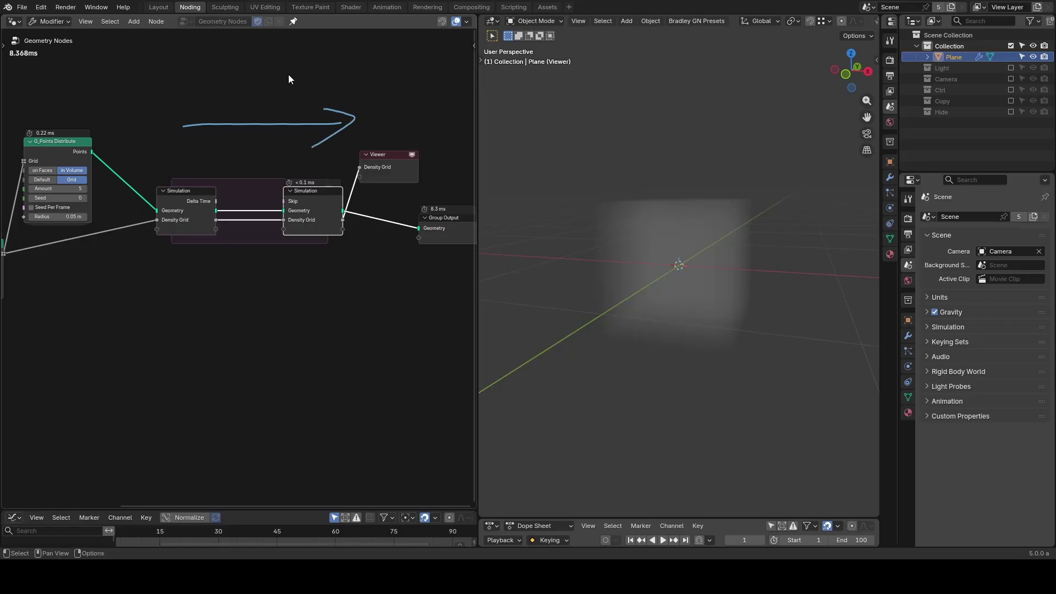
{"action": "left_click_drag", "start_coordinate": [354, 100], "coordinate": [195, 107]}
{"action": "left_click_drag", "start_coordinate": [195, 71], "coordinate": [246, 98]}
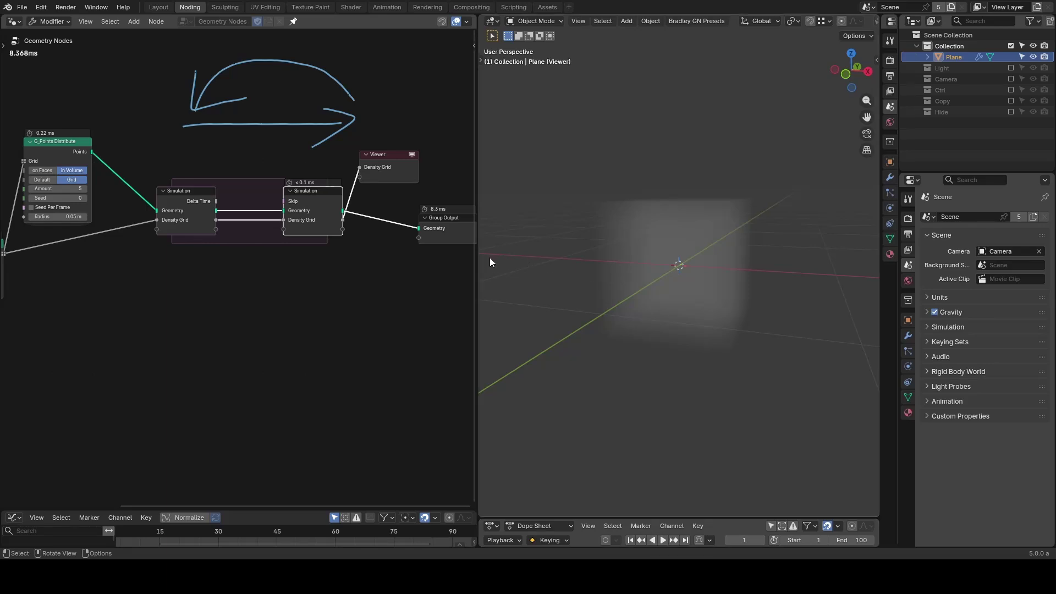
Widen the node editor and move the Simulation output, Viewer and Group Output nodes away from the Simulation input to make room.
{"action": "left_click_drag", "start_coordinate": [477, 257], "coordinate": [668, 261]}
{"action": "middle_click_drag", "start_coordinate": [545, 277], "coordinate": [457, 282]}
{"action": "left_click_drag", "start_coordinate": [505, 143], "coordinate": [276, 282]}
{"action": "key", "text": "g"}
{"action": "left_click", "coordinate": [485, 281]}
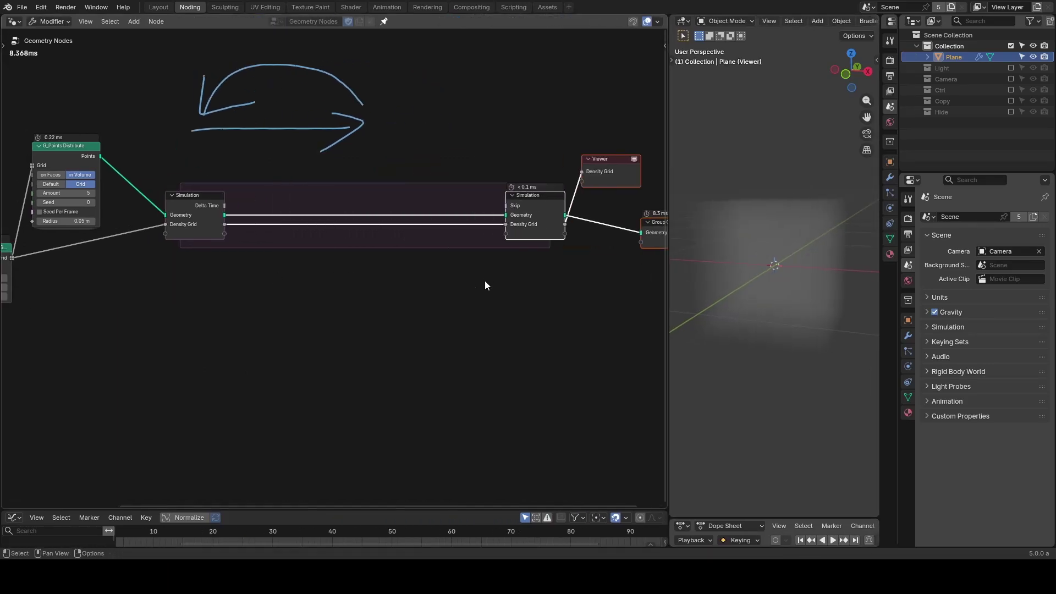
{"action": "left_click", "coordinate": [485, 283]}
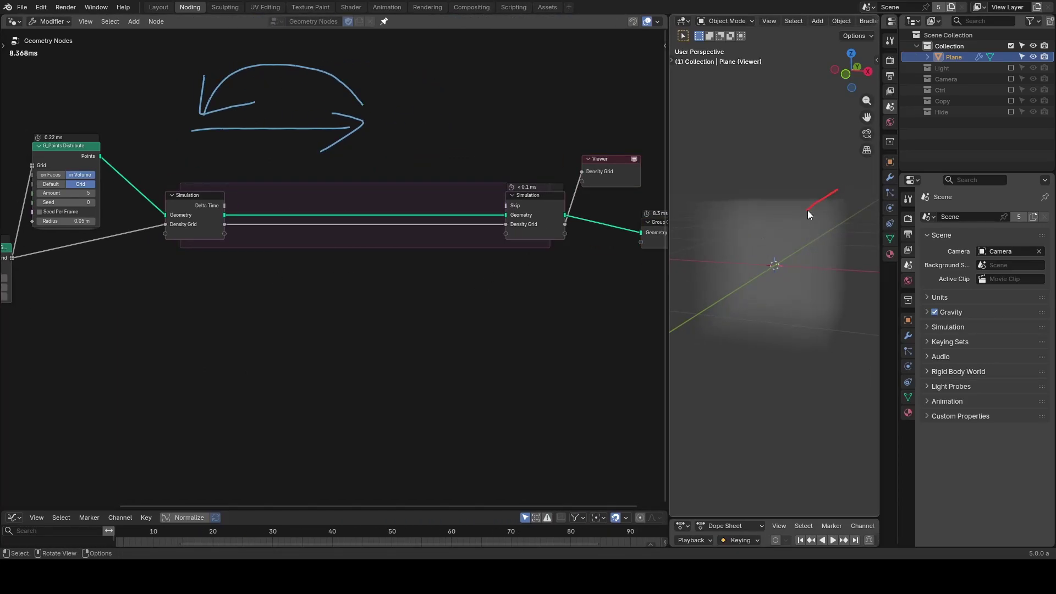
Sketch short diagonal strokes over the volume, preview the Simulation's Geometry points, and cut the Viewer's links.
{"action": "mouse_move", "coordinate": [847, 210]}
{"action": "left_mouse_down"}
{"action": "mouse_move", "coordinate": [815, 225]}
{"action": "mouse_move", "coordinate": [810, 260]}
{"action": "left_mouse_up"}
{"action": "left_click", "coordinate": [553, 200], "text": "ctrl+shift"}
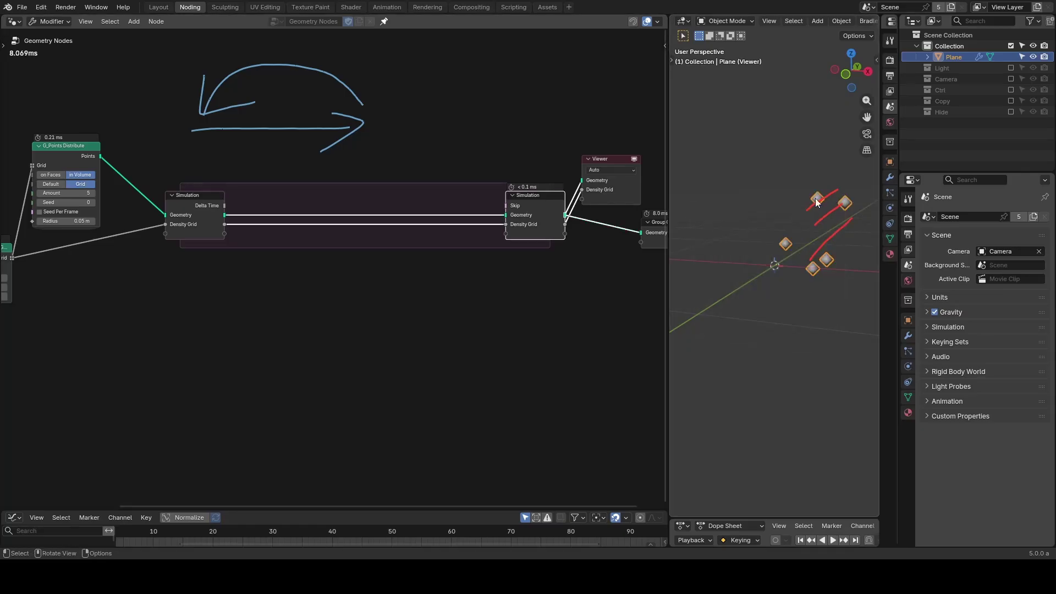
{"action": "right_click_drag", "start_coordinate": [566, 186], "coordinate": [577, 210], "text": "ctrl"}
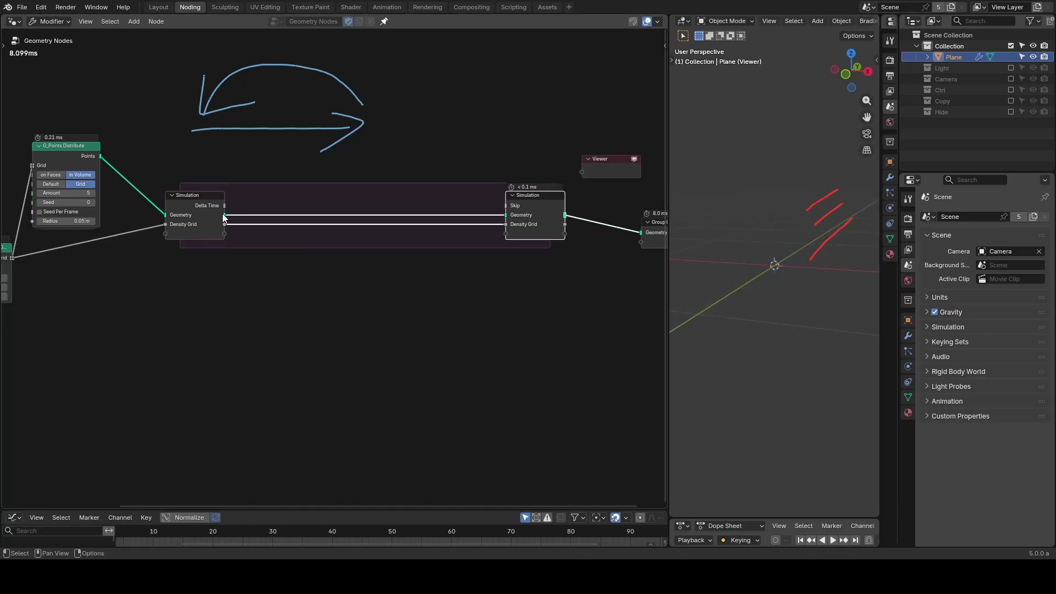
Add a G_Proximity Falloff node inside the Simulation zone, set it to Geometry and feed the simulated points into Custom Geo.
{"action": "left_click_drag", "start_coordinate": [225, 215], "coordinate": [287, 311]}
{"action": "type", "text": "proximity fa"}
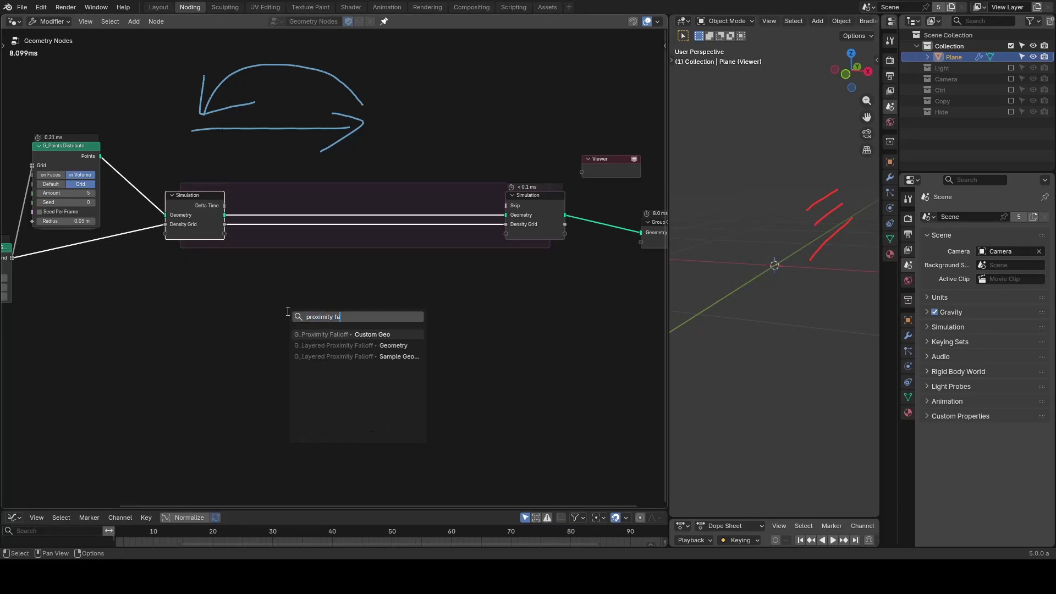
{"action": "type", "text": "llof"}
{"action": "key", "text": "Return"}
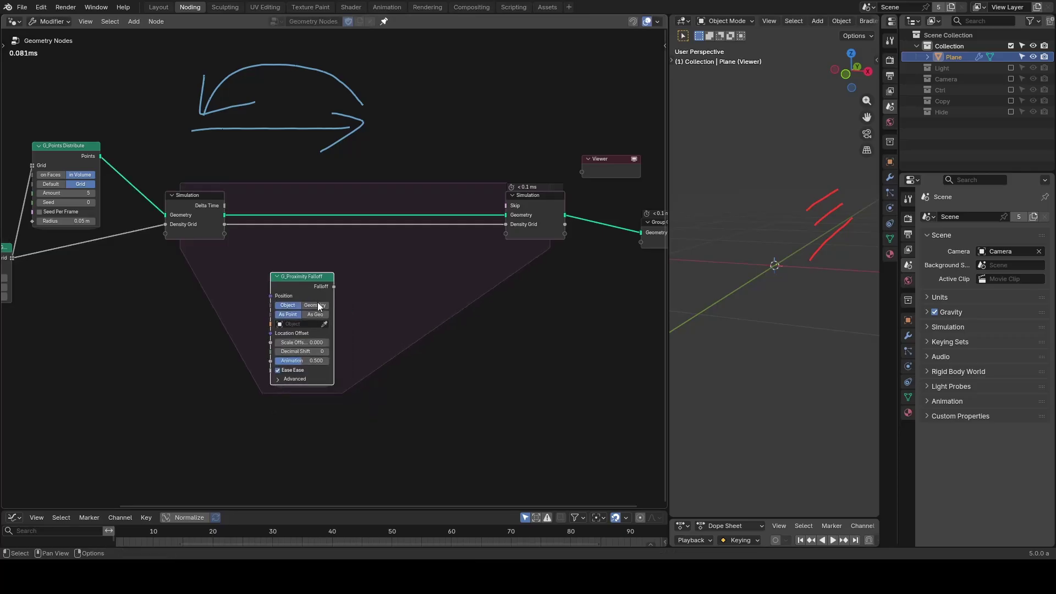
{"action": "left_click", "coordinate": [321, 309]}
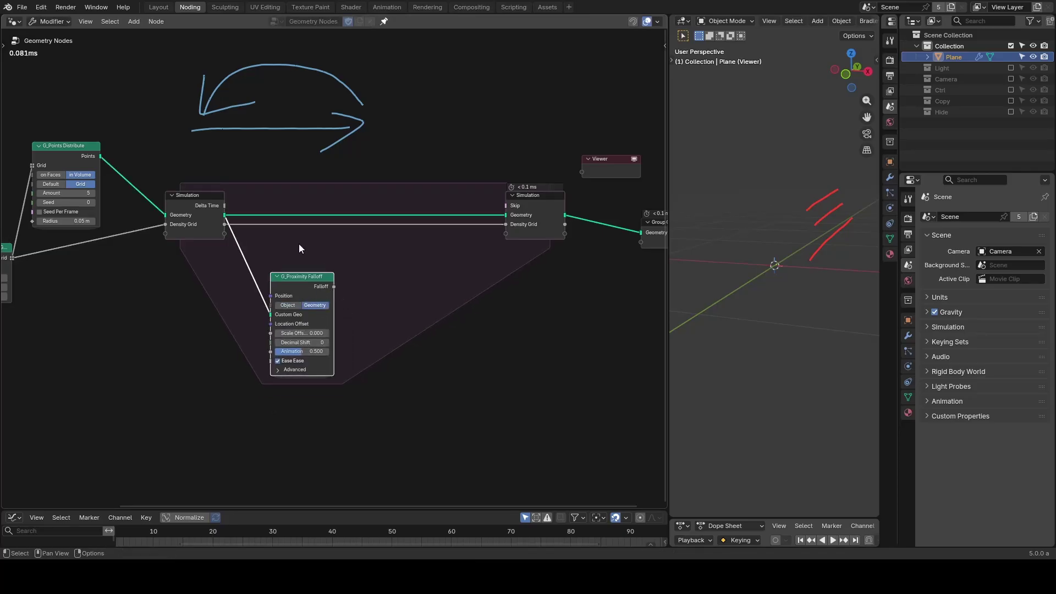
Subtract the proximity falloff from the Density Grid, feed the result to the Simulation output and preview it in the Viewer.
{"action": "left_click_drag", "start_coordinate": [224, 224], "coordinate": [369, 251]}
{"action": "type", "text": "subtract"}
{"action": "key", "text": "Return"}
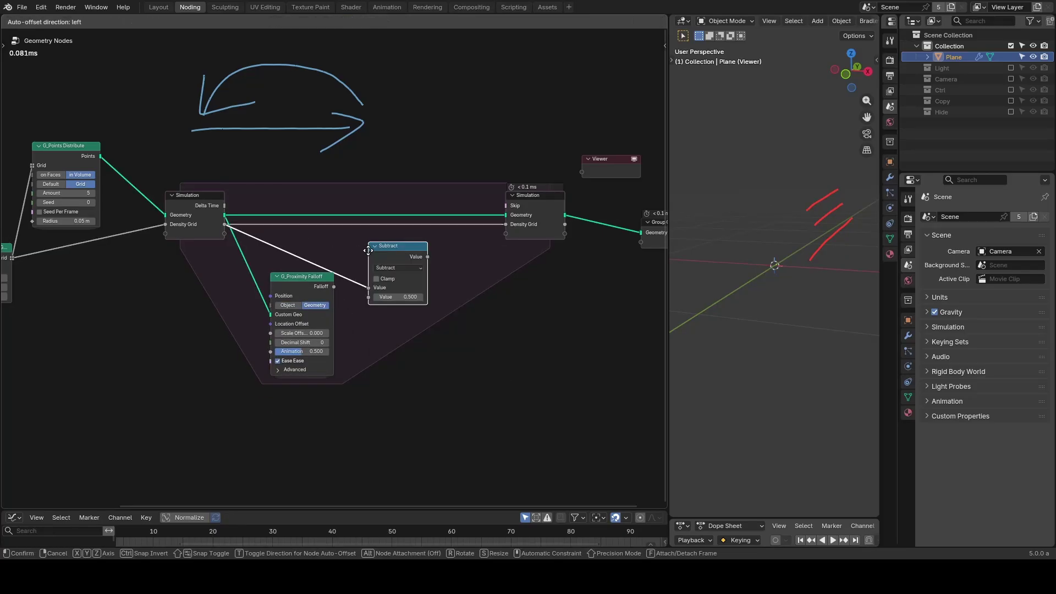
{"action": "left_click", "coordinate": [377, 232]}
{"action": "left_click_drag", "start_coordinate": [334, 287], "coordinate": [373, 278]}
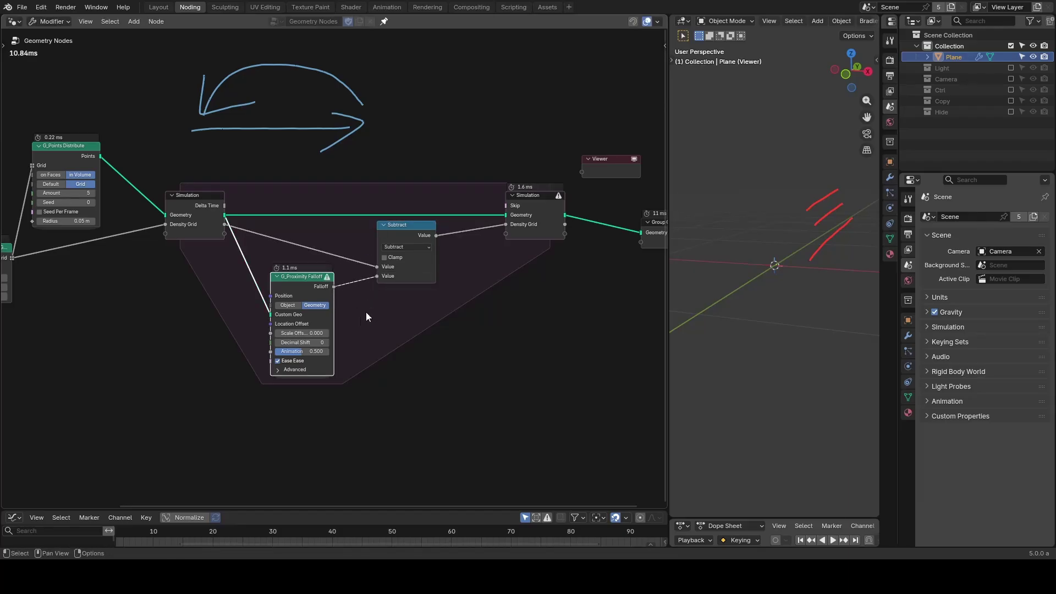
{"action": "left_click_drag", "start_coordinate": [435, 236], "coordinate": [506, 205]}
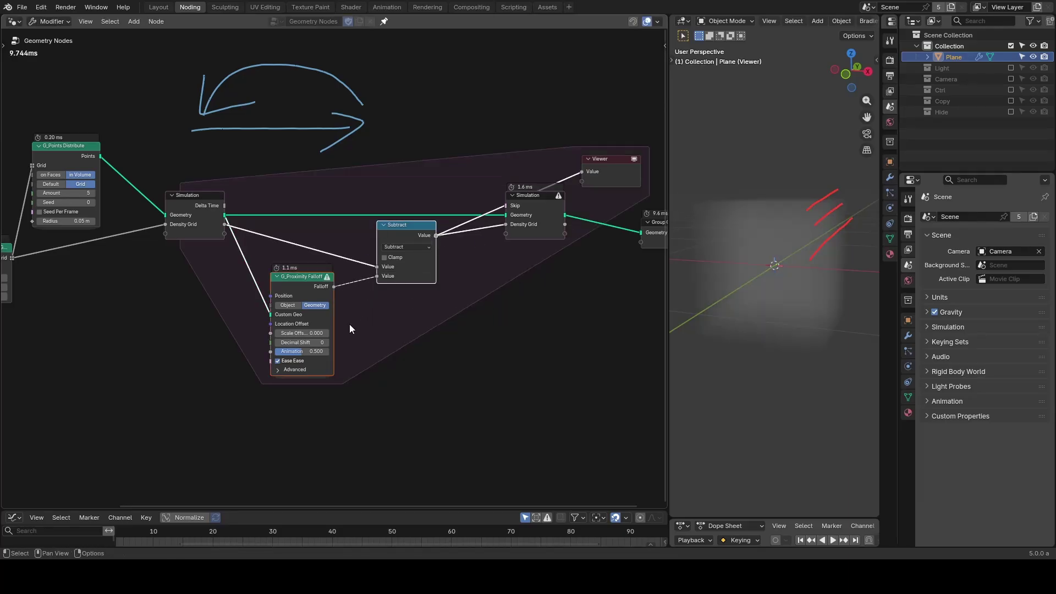
Mark the falloff's Scale Offset with a stroke, erase the strokes over the volume, and set Scale Offset to 0.580.
{"action": "scroll", "coordinate": [349, 324], "scroll_direction": "up", "scroll_amount": 2}
{"action": "mouse_move", "coordinate": [326, 283]}
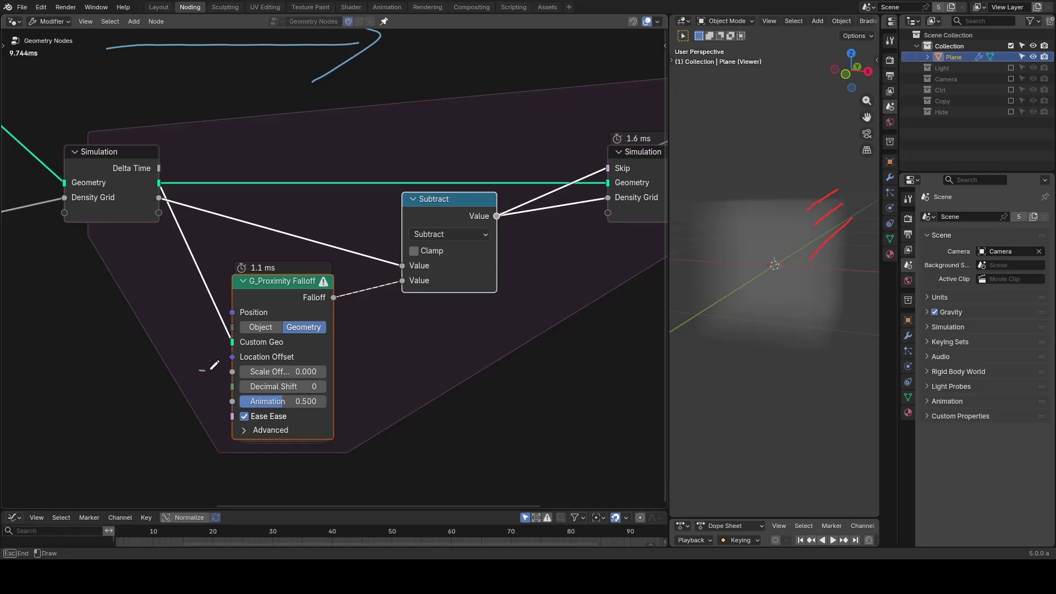
{"action": "left_click_drag", "start_coordinate": [199, 371], "coordinate": [222, 370]}
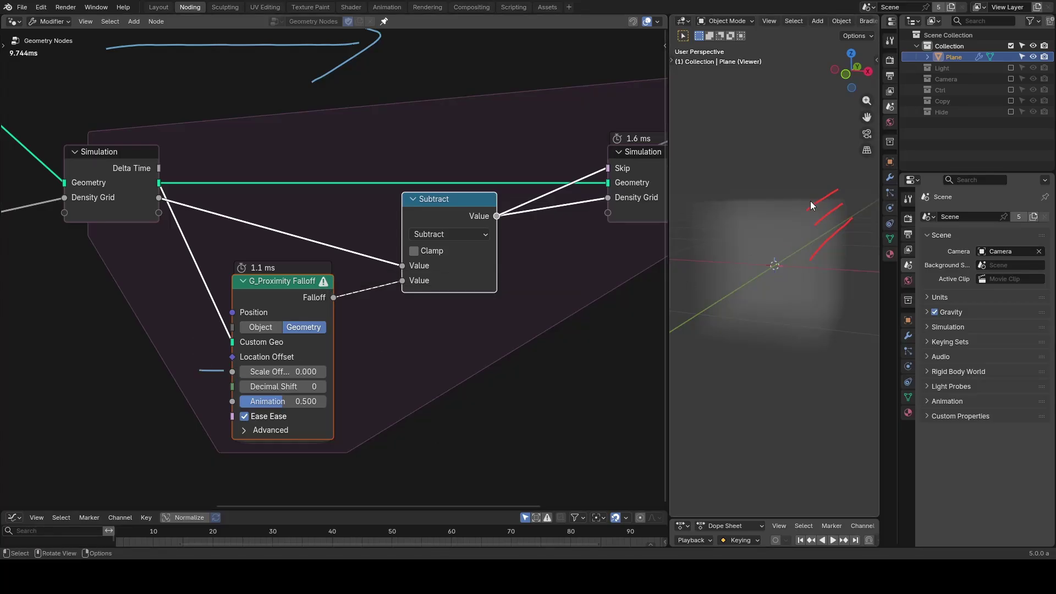
{"action": "mouse_move", "coordinate": [834, 162]}
{"action": "right_mouse_down"}
{"action": "mouse_move", "coordinate": [833, 258]}
{"action": "mouse_move", "coordinate": [852, 263]}
{"action": "right_mouse_up"}
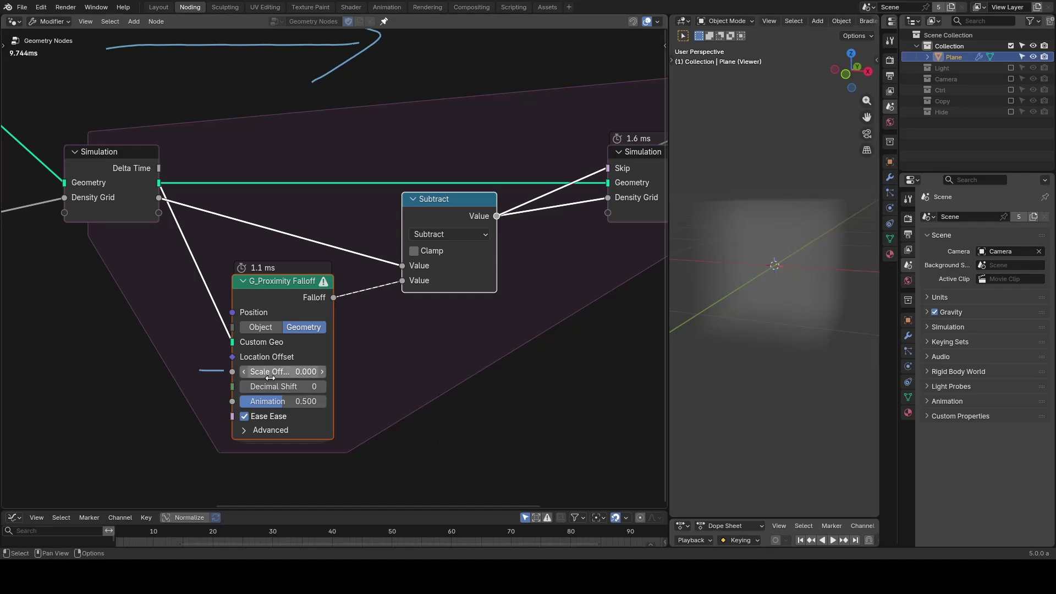
{"action": "left_click_drag", "start_coordinate": [269, 372], "coordinate": [363, 372]}
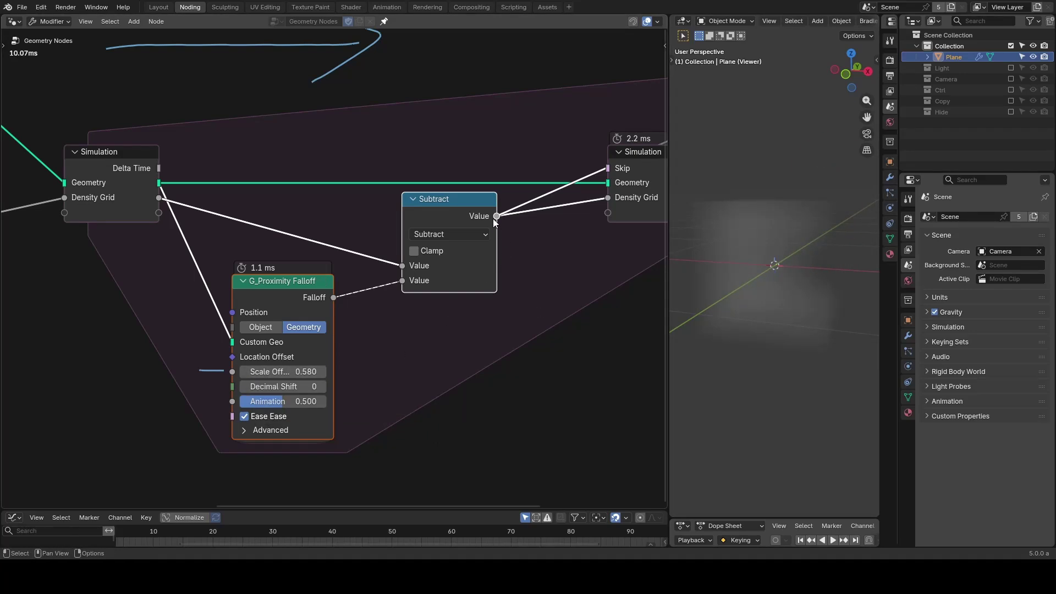
Branch a Multiply math node off the Subtract result, preview it in the Viewer and set its multiplier to 125.
{"action": "left_click_drag", "start_coordinate": [495, 217], "coordinate": [564, 281]}
{"action": "type", "text": "mult"}
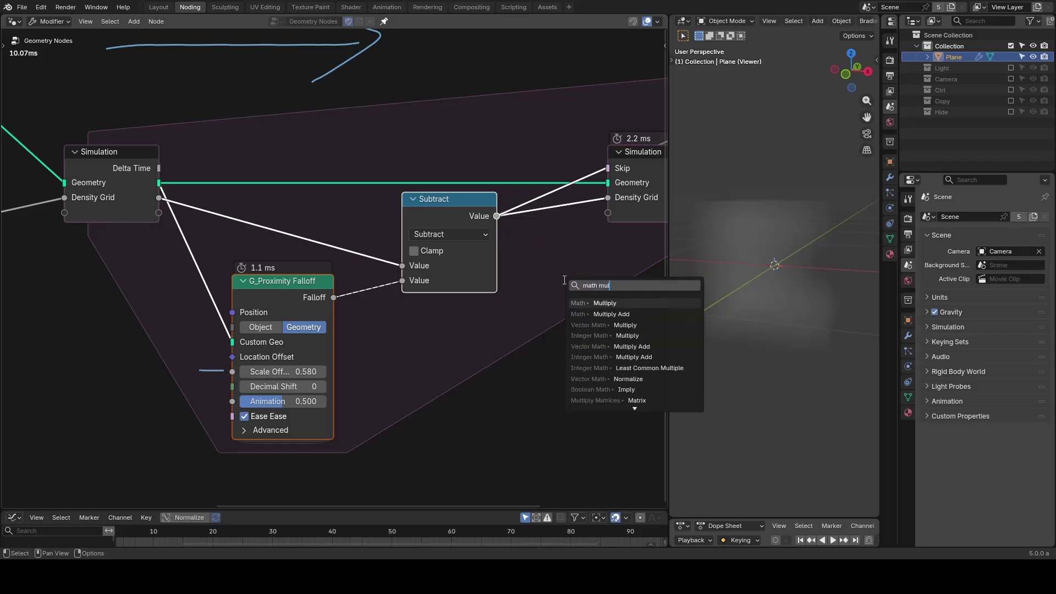
{"action": "key", "text": "Return"}
{"action": "left_click", "coordinate": [574, 290], "text": "ctrl+shift"}
{"action": "middle_click_drag", "start_coordinate": [574, 291], "coordinate": [502, 281]}
{"action": "left_click", "coordinate": [520, 338]}
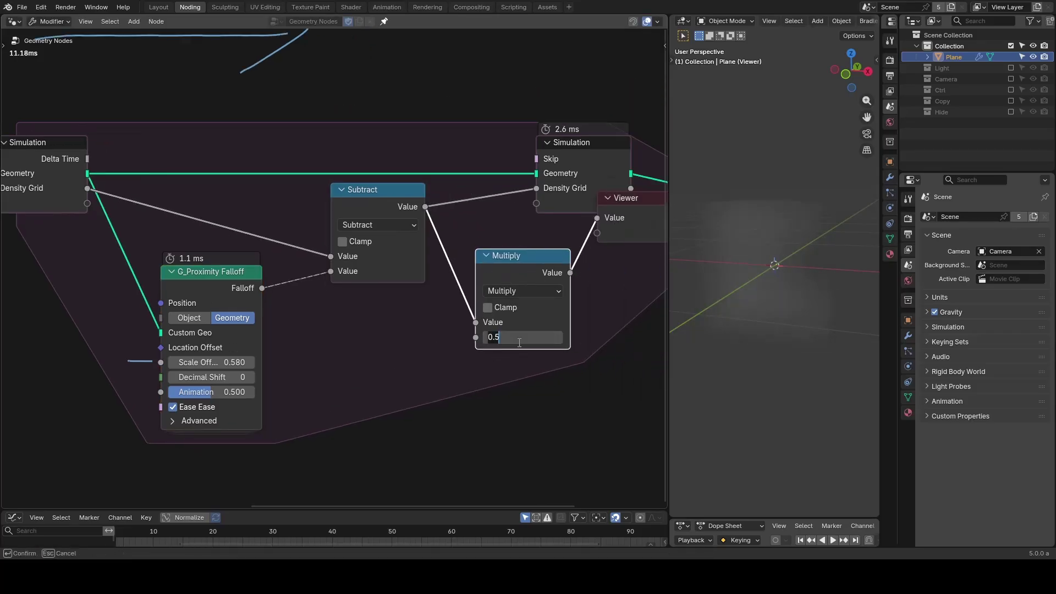
{"action": "type", "text": "125"}
{"action": "key", "text": "Return"}
Set the G_Proximity Falloff node's Scale Offset to 1.020 and its Decimal Shift to 1.
{"action": "middle_click_drag", "start_coordinate": [776, 281], "coordinate": [744, 280]}
{"action": "left_click_drag", "start_coordinate": [220, 362], "coordinate": [278, 362]}
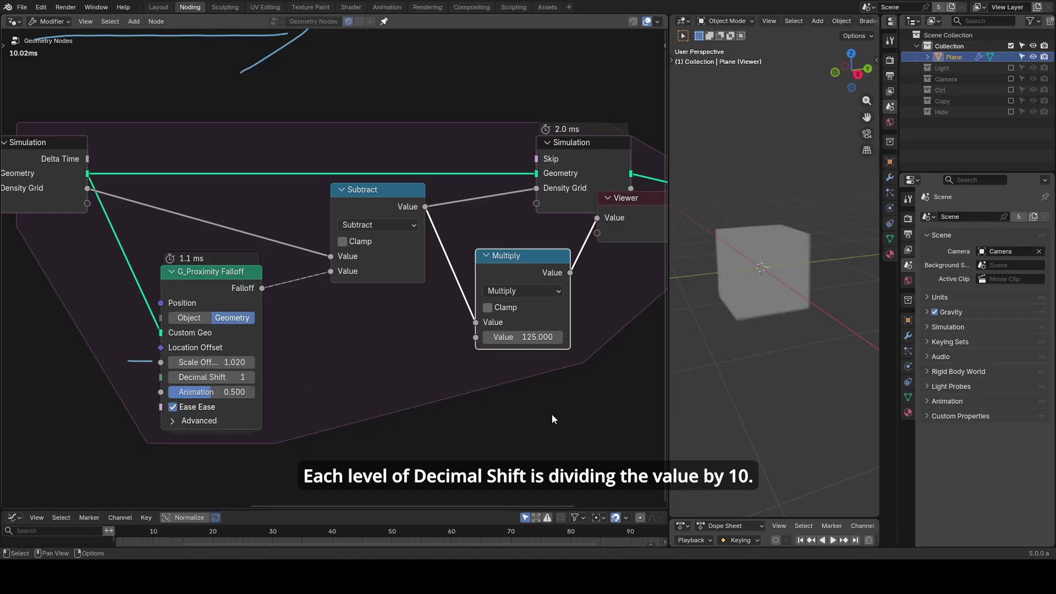
{"action": "middle_click_drag", "start_coordinate": [552, 420], "coordinate": [435, 358]}
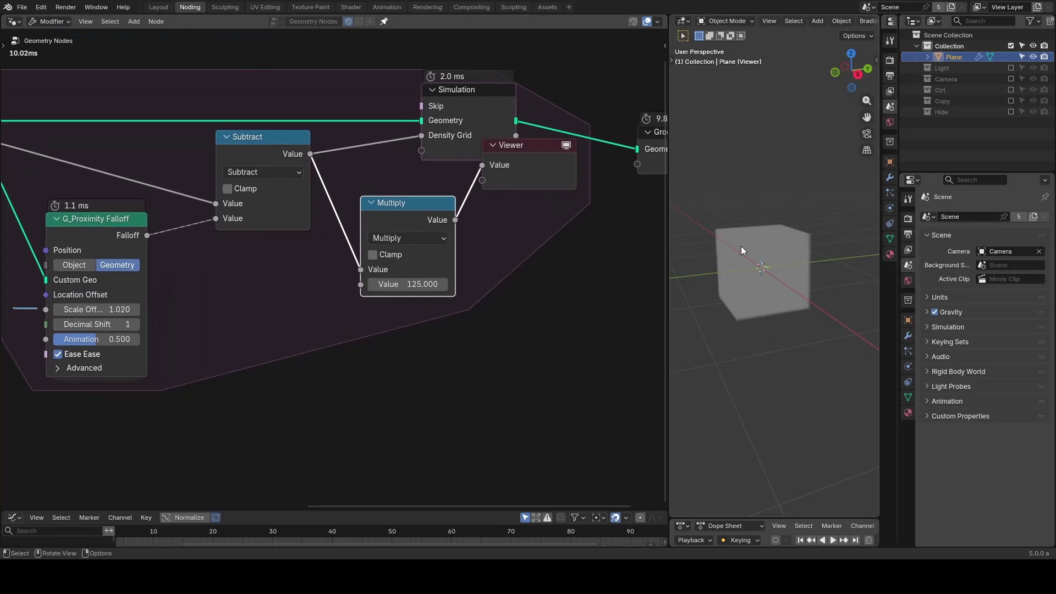
Sketch a curved red arrow across the density cube in the 3D viewport to illustrate the gradient direction.
{"action": "middle_click_drag", "start_coordinate": [741, 246], "coordinate": [806, 294]}
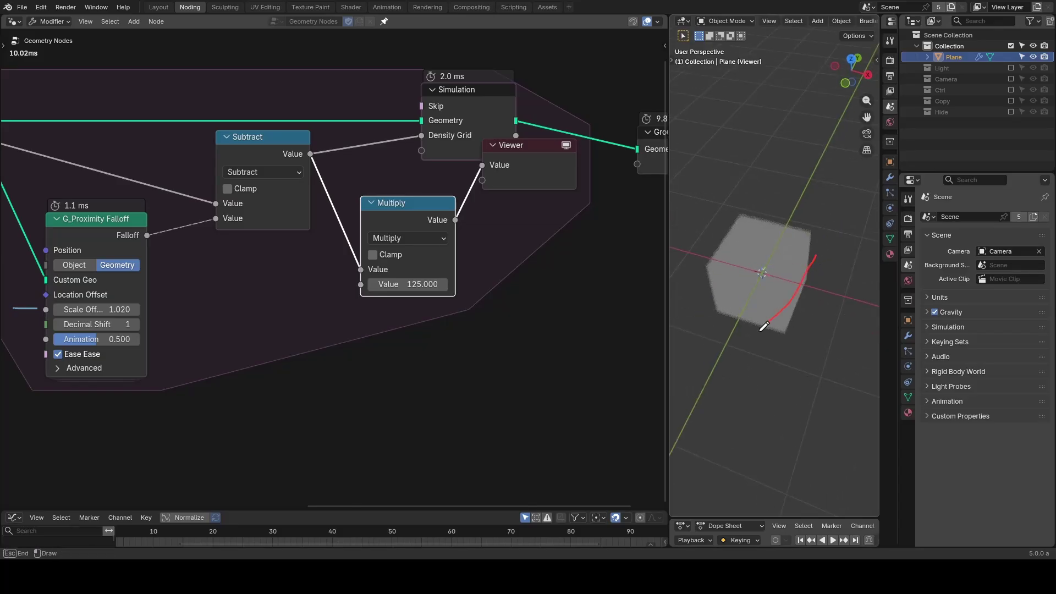
{"action": "left_click_drag", "start_coordinate": [764, 327], "coordinate": [812, 341]}
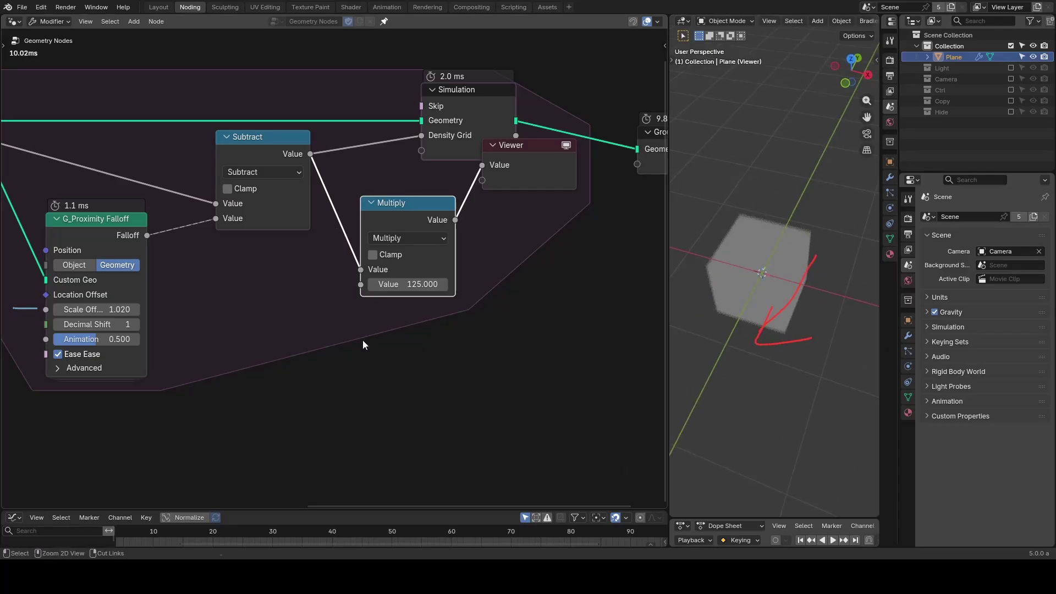
Add a Grid Gradient node fed by the Subtract result, sketch an arrow from its output, and preview the gradient in the Viewer.
{"action": "key", "text": "shift+a"}
{"action": "type", "text": "grid gra"}
{"action": "key", "text": "Return"}
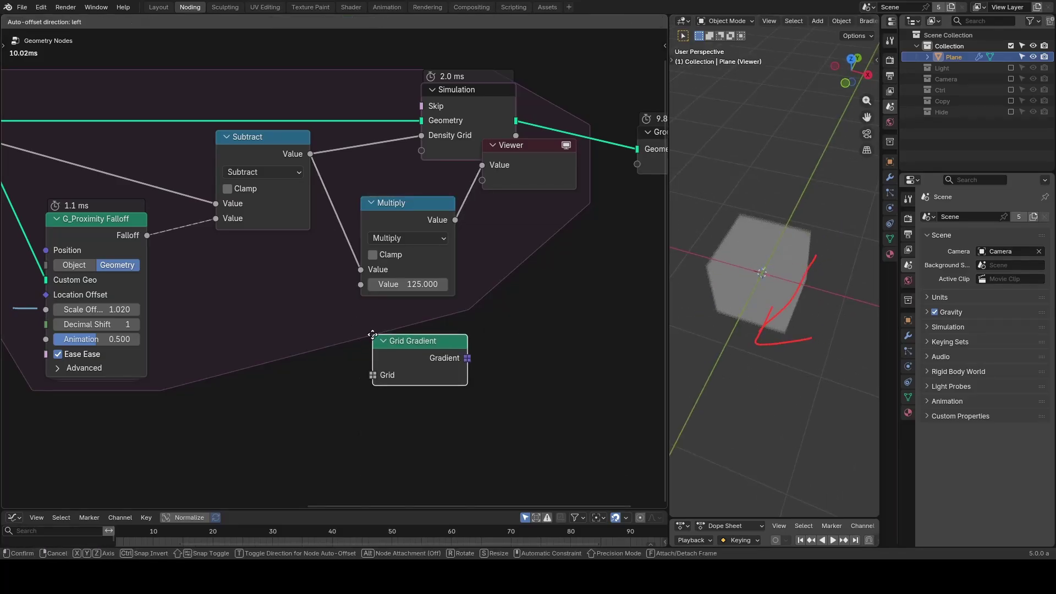
{"action": "left_click", "coordinate": [372, 334]}
{"action": "left_click_drag", "start_coordinate": [477, 363], "coordinate": [559, 362]}
{"action": "mouse_move", "coordinate": [310, 154]}
{"action": "left_mouse_down"}
{"action": "mouse_move", "coordinate": [348, 357]}
{"action": "mouse_move", "coordinate": [372, 375]}
{"action": "left_mouse_up"}
{"action": "middle_click_drag", "start_coordinate": [493, 317], "coordinate": [405, 314]}
{"action": "left_click", "coordinate": [377, 351], "text": "ctrl+shift"}
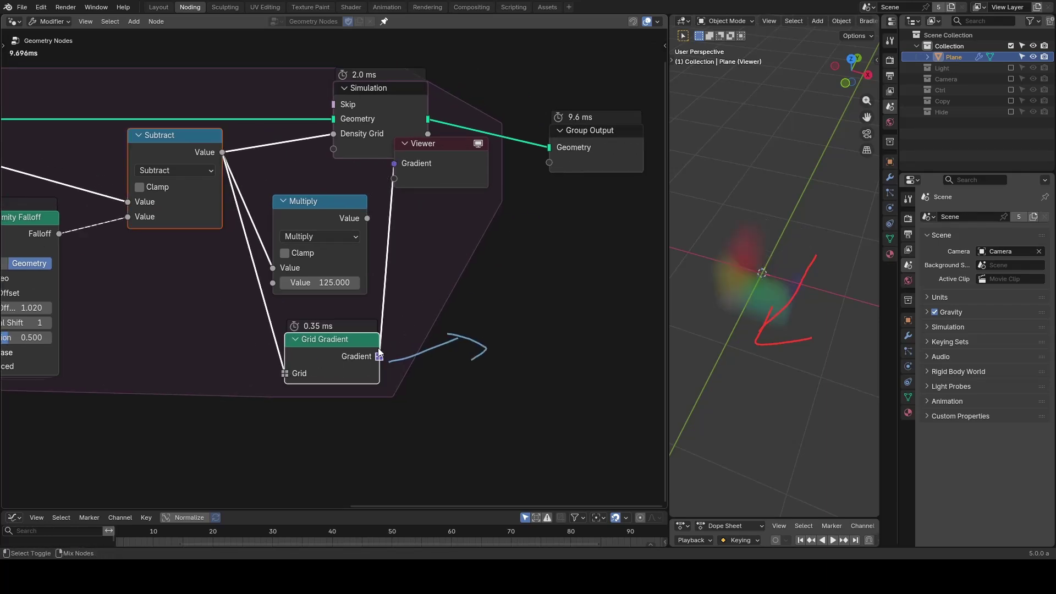
Erase the arrow beside the Gradient output and the red arrow in the 3D viewport.
{"action": "right_click_drag", "start_coordinate": [478, 347], "coordinate": [388, 379]}
{"action": "mouse_move", "coordinate": [814, 247]}
{"action": "right_mouse_down"}
{"action": "mouse_move", "coordinate": [804, 273]}
{"action": "mouse_move", "coordinate": [781, 259]}
{"action": "right_mouse_up"}
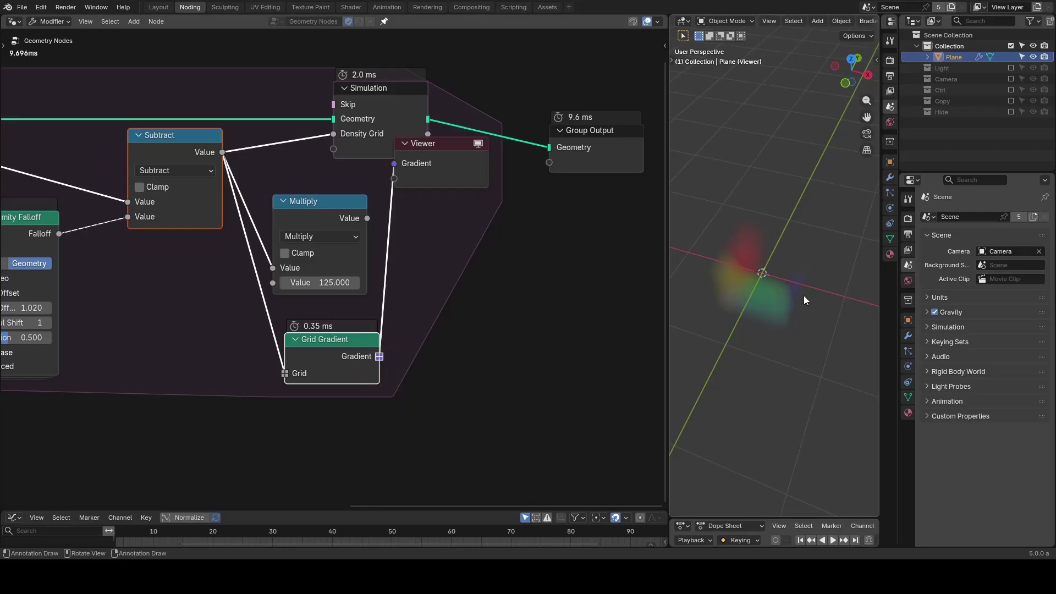
Collapse the Multiply node and space out the Viewer, Simulation output and Group Output nodes to free room in the zone.
{"action": "left_click_drag", "start_coordinate": [441, 165], "coordinate": [609, 326]}
{"action": "middle_click_drag", "start_coordinate": [505, 273], "coordinate": [405, 295]}
{"action": "scroll", "coordinate": [405, 294], "scroll_direction": "down", "scroll_amount": 2}
{"action": "left_click", "coordinate": [214, 233]}
{"action": "left_click_drag", "start_coordinate": [510, 102], "coordinate": [316, 204]}
{"action": "key", "text": "g"}
{"action": "left_click", "coordinate": [541, 207]}
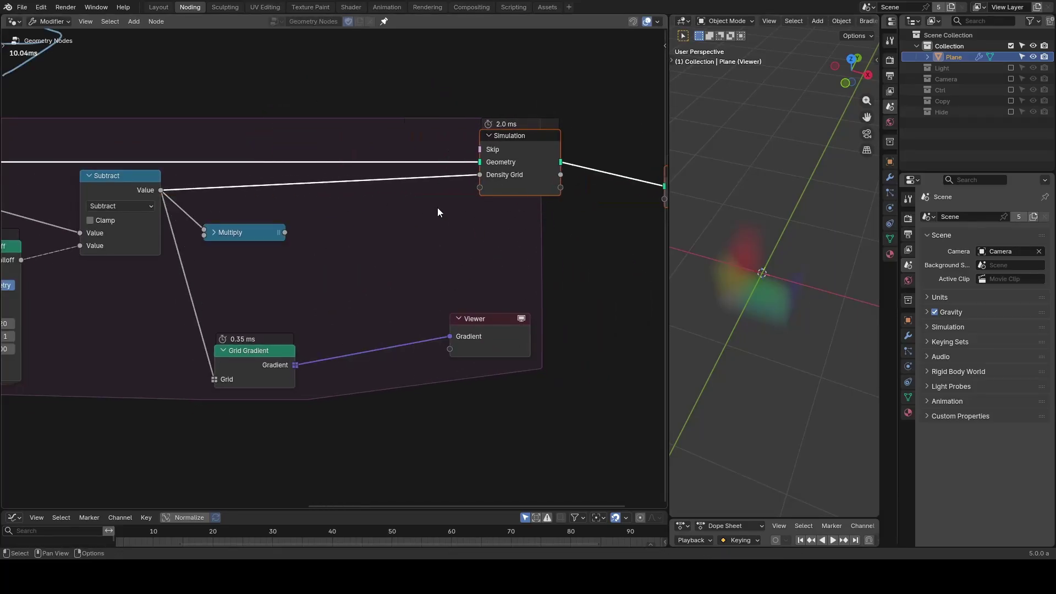
Insert a Set Position node before the Simulation output's Geometry and connect the Grid Gradient output to its Offset.
{"action": "left_click", "coordinate": [431, 208]}
{"action": "key", "text": "shift+a"}
{"action": "type", "text": "set pos"}
{"action": "key", "text": "Return"}
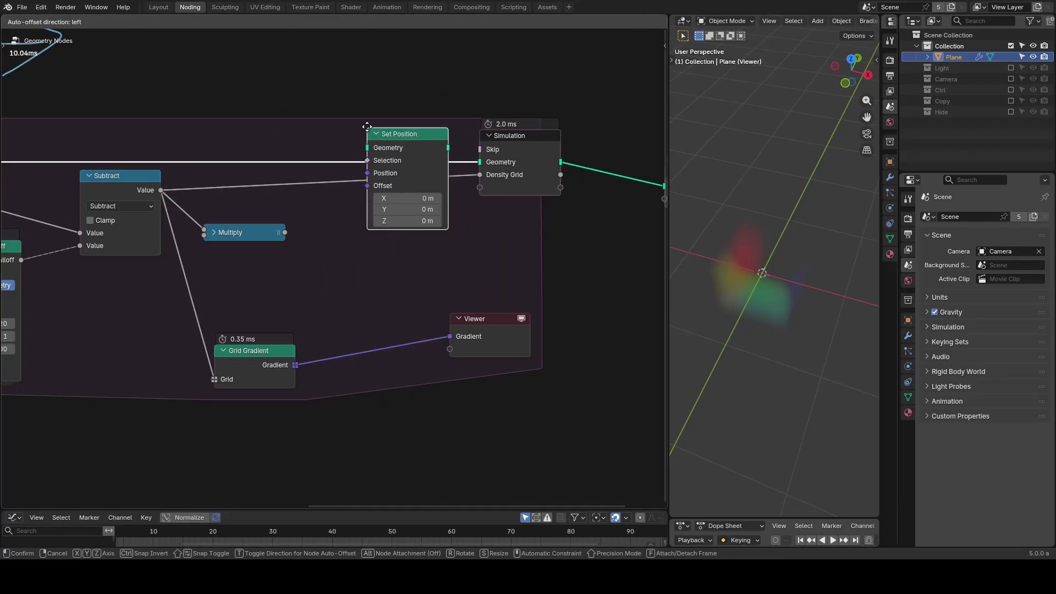
{"action": "left_click", "coordinate": [367, 125]}
{"action": "left_click_drag", "start_coordinate": [253, 352], "coordinate": [364, 187]}
Add a Sample Grid node, set its type to Vector and insert it between the Gradient output and the Set Position Offset.
{"action": "key", "text": "shift+a"}
{"action": "type", "text": "sample grid"}
{"action": "key", "text": "Return"}
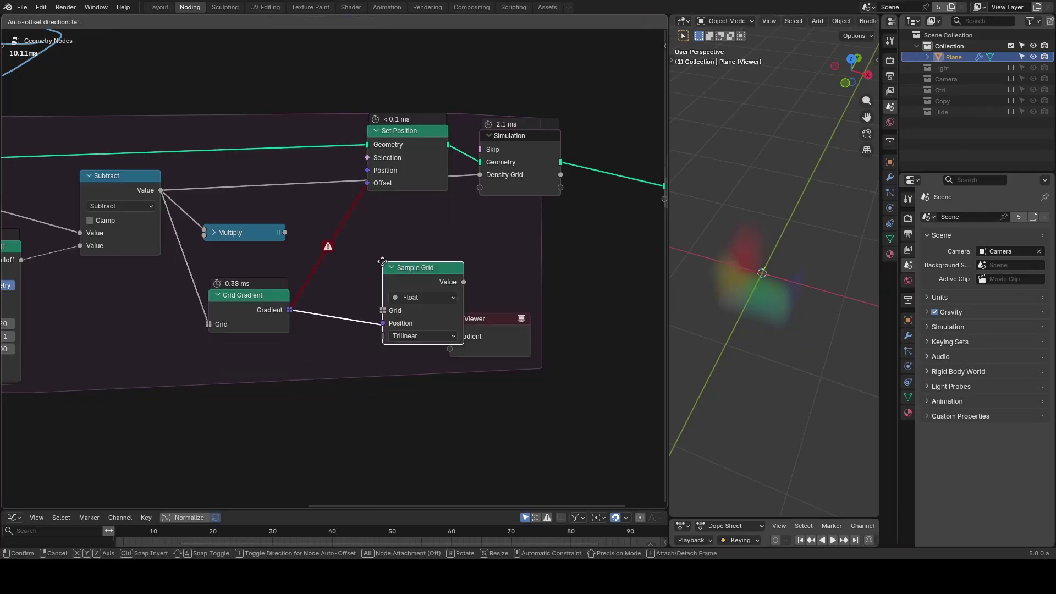
{"action": "left_click", "coordinate": [380, 225]}
{"action": "mouse_move", "coordinate": [328, 249]}
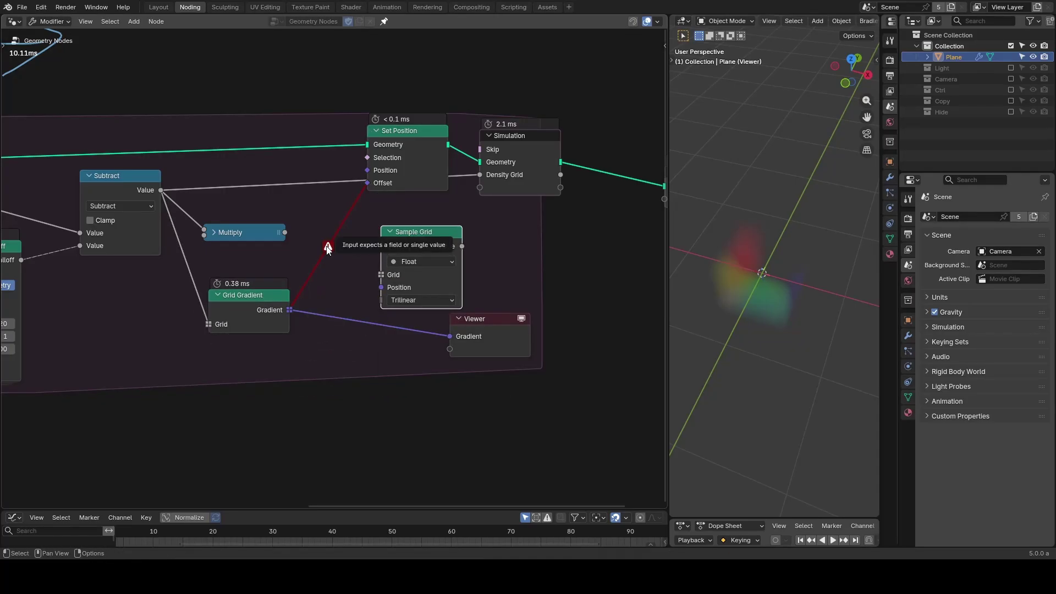
{"action": "left_click", "coordinate": [435, 263]}
{"action": "left_click", "coordinate": [418, 329]}
{"action": "left_click_drag", "start_coordinate": [416, 249], "coordinate": [359, 251]}
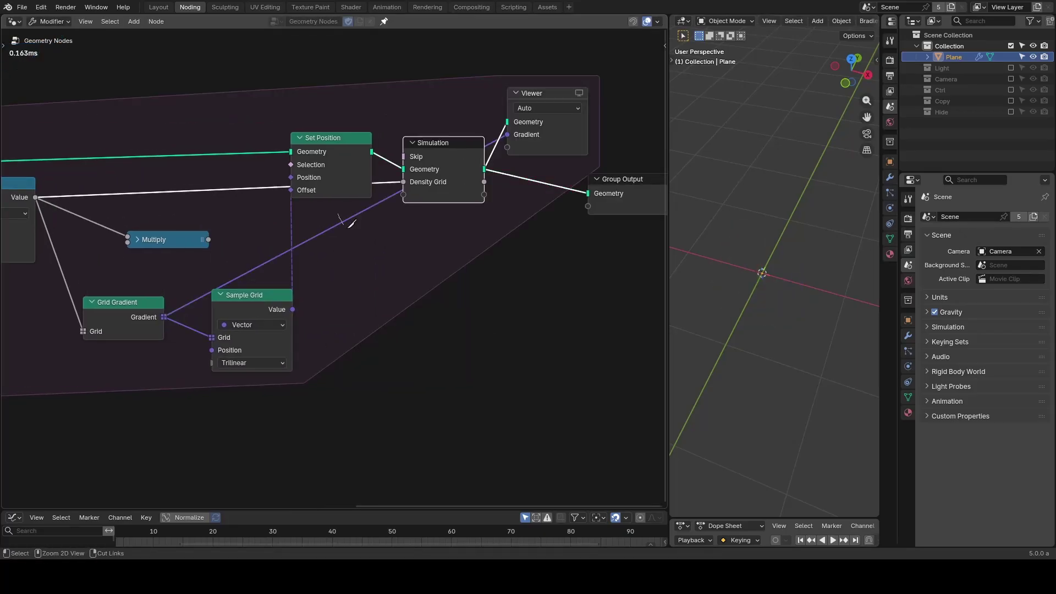
Cut the Gradient link to the Viewer, leaving the Simulation's Geometry as its input, and widen the 3D viewport.
{"action": "right_click_drag", "start_coordinate": [350, 224], "coordinate": [355, 228], "text": "ctrl"}
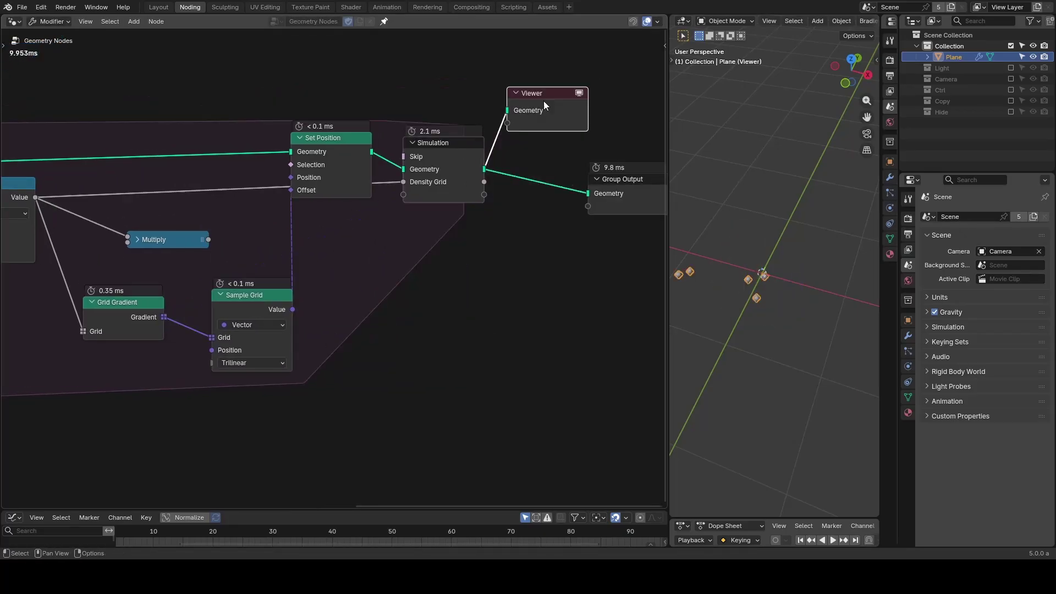
{"action": "left_click_drag", "start_coordinate": [667, 330], "coordinate": [538, 330]}
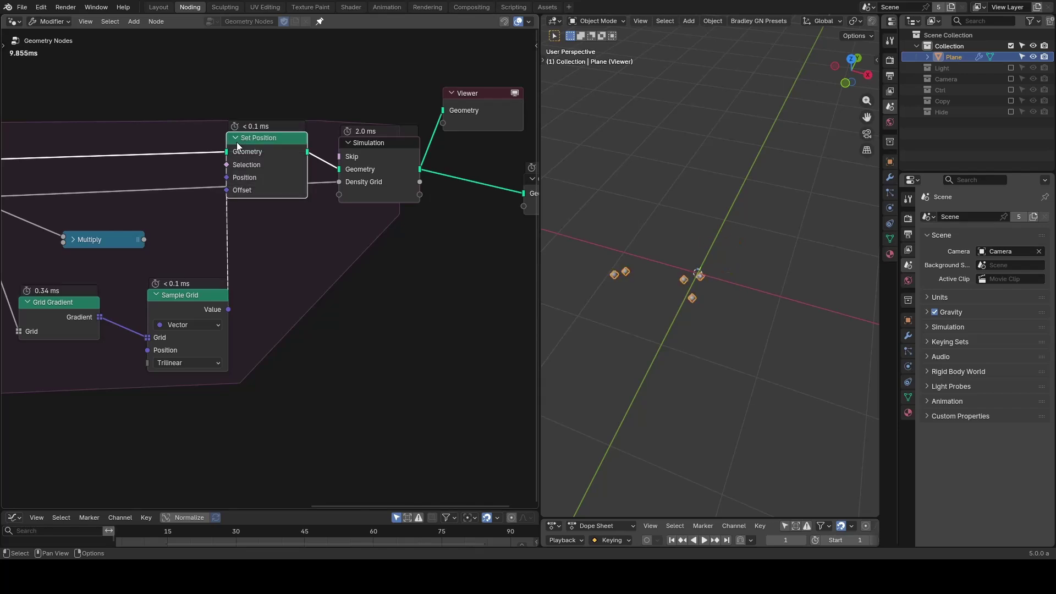
Move the Viewer and Group Output farther from the Simulation output along X and join their Geometry links with a reroute.
{"action": "middle_click_drag", "start_coordinate": [381, 215], "coordinate": [218, 215]}
{"action": "scroll", "coordinate": [218, 215], "scroll_direction": "down", "scroll_amount": 4}
{"action": "left_click_drag", "start_coordinate": [396, 105], "coordinate": [295, 242]}
{"action": "key", "text": "g"}
{"action": "key", "text": "x"}
{"action": "left_click", "coordinate": [478, 249]}
{"action": "right_click_drag", "start_coordinate": [388, 134], "coordinate": [427, 253], "text": "shift"}
Insert a G_Tracer node on the Geometry link between the Simulation output and the reroute.
{"action": "key", "text": "shift+a"}
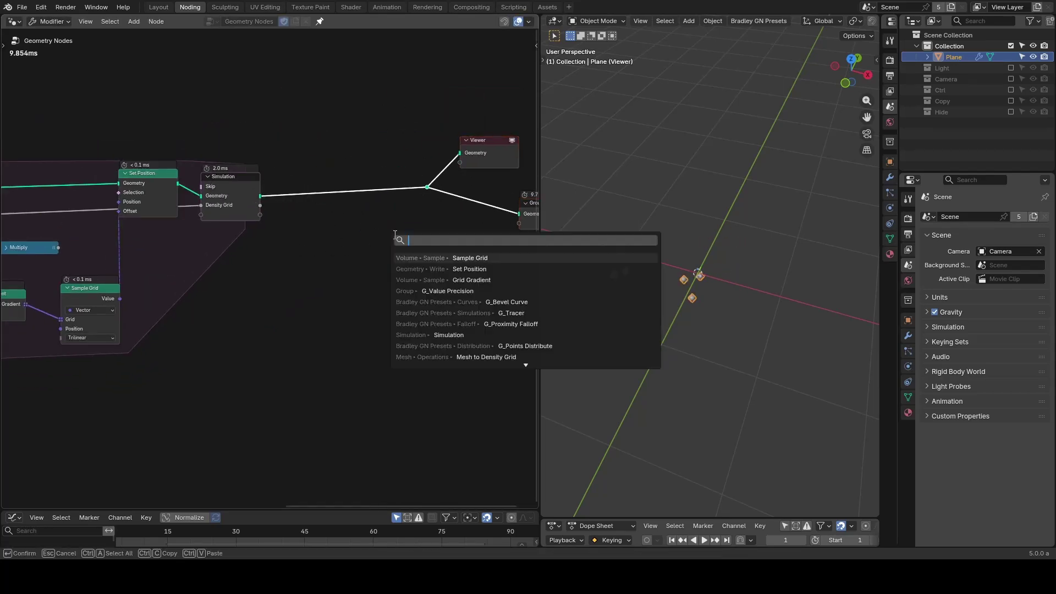
{"action": "type", "text": "trace"}
{"action": "key", "text": "Return"}
{"action": "left_click", "coordinate": [319, 172]}
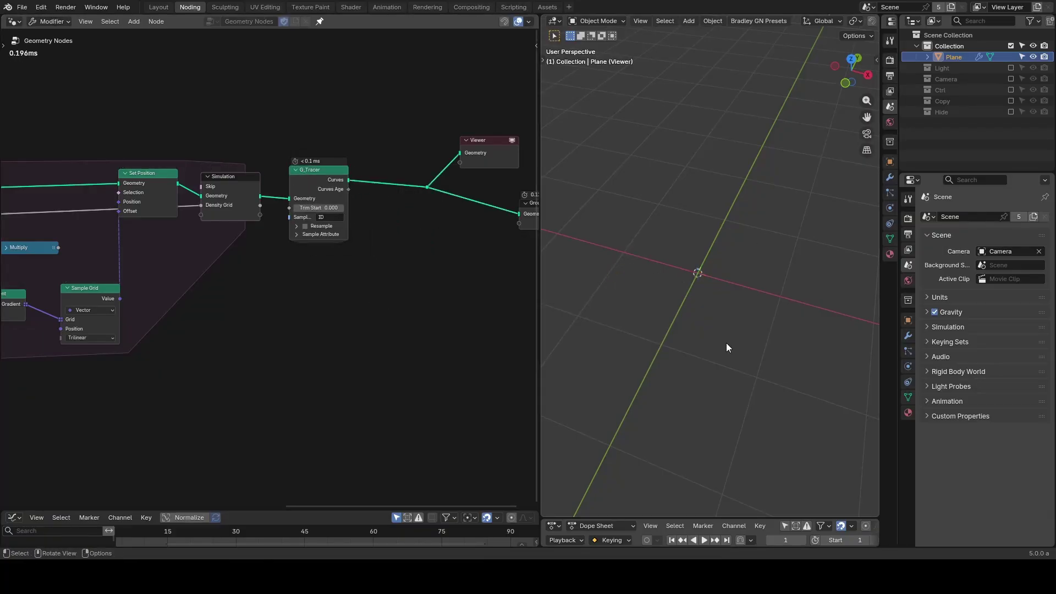
Play the simulation to examine the traced curves from another angle, sketch direction arrows over them and erase the arrows.
{"action": "left_click", "coordinate": [704, 540]}
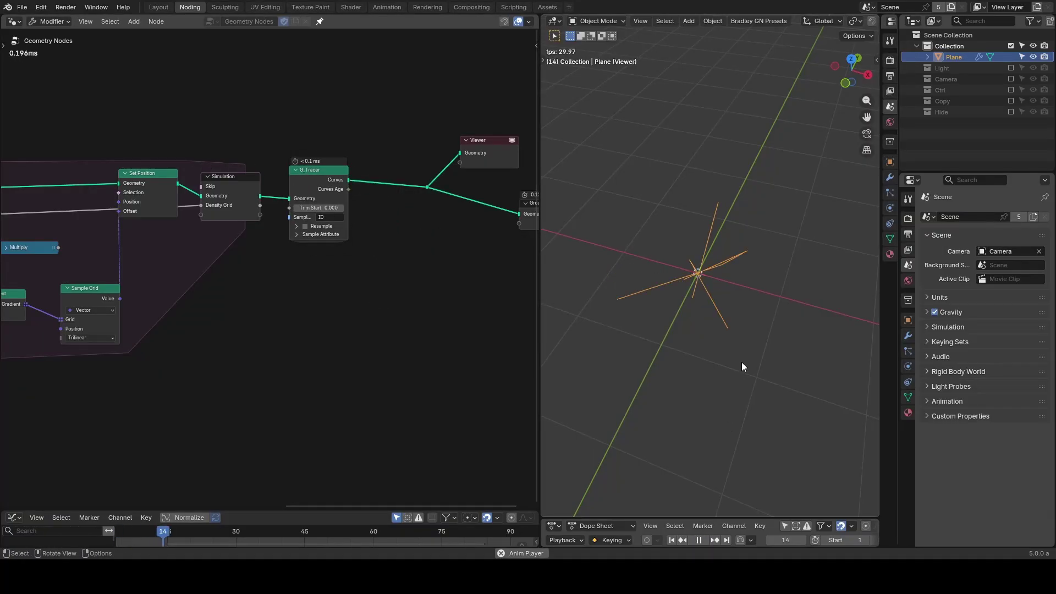
{"action": "middle_click_drag", "start_coordinate": [727, 273], "coordinate": [705, 280]}
{"action": "mouse_move", "coordinate": [696, 279]}
{"action": "left_mouse_down"}
{"action": "mouse_move", "coordinate": [601, 324]}
{"action": "mouse_move", "coordinate": [621, 337]}
{"action": "left_mouse_up"}
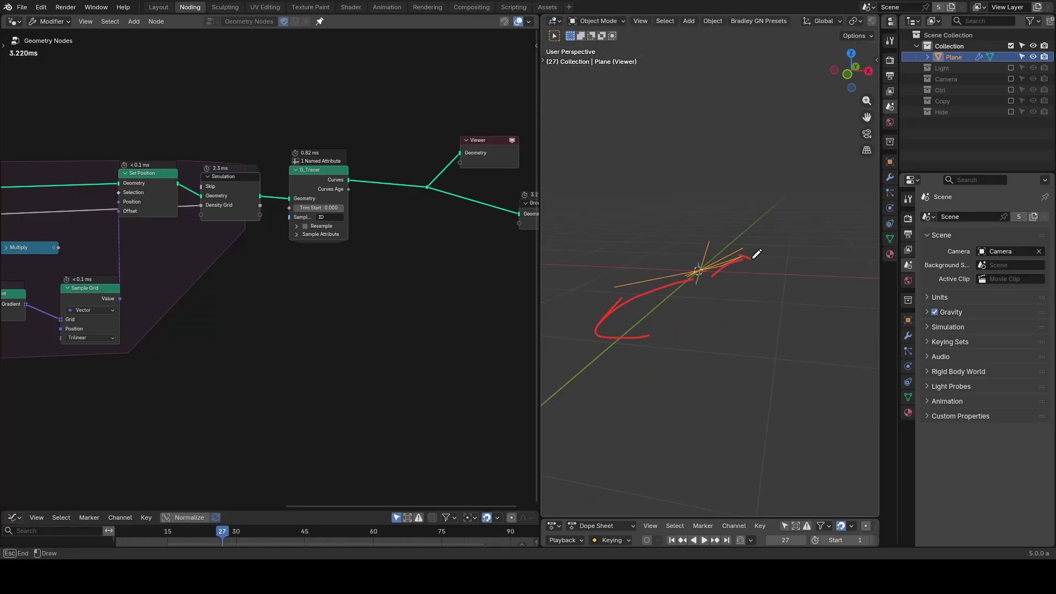
{"action": "right_click_drag", "start_coordinate": [743, 265], "coordinate": [587, 351]}
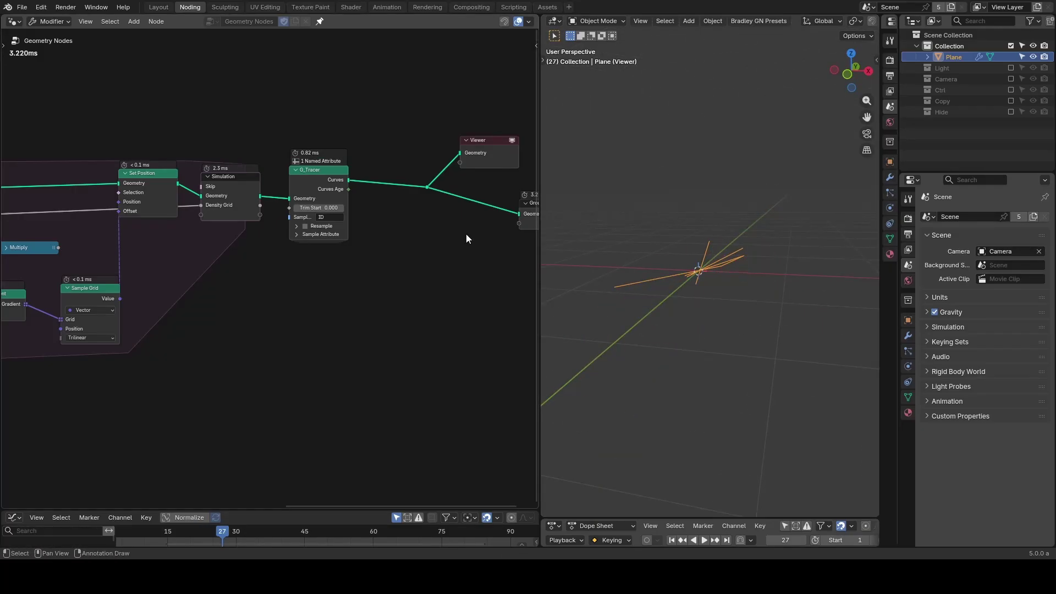
Insert a G_Bevel Curve node after the G_Tracer's Curves output and set its Decimal Shift to 2.
{"action": "middle_click_drag", "start_coordinate": [466, 233], "coordinate": [391, 237]}
{"action": "key", "text": "shift+a"}
{"action": "type", "text": "bevel"}
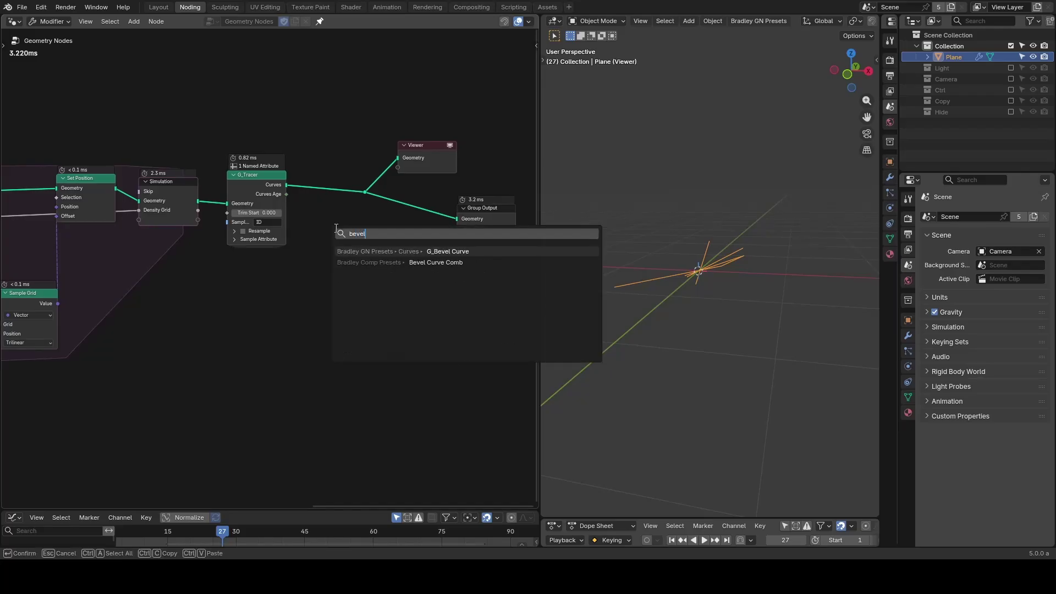
{"action": "key", "text": "Return"}
{"action": "left_click", "coordinate": [316, 173]}
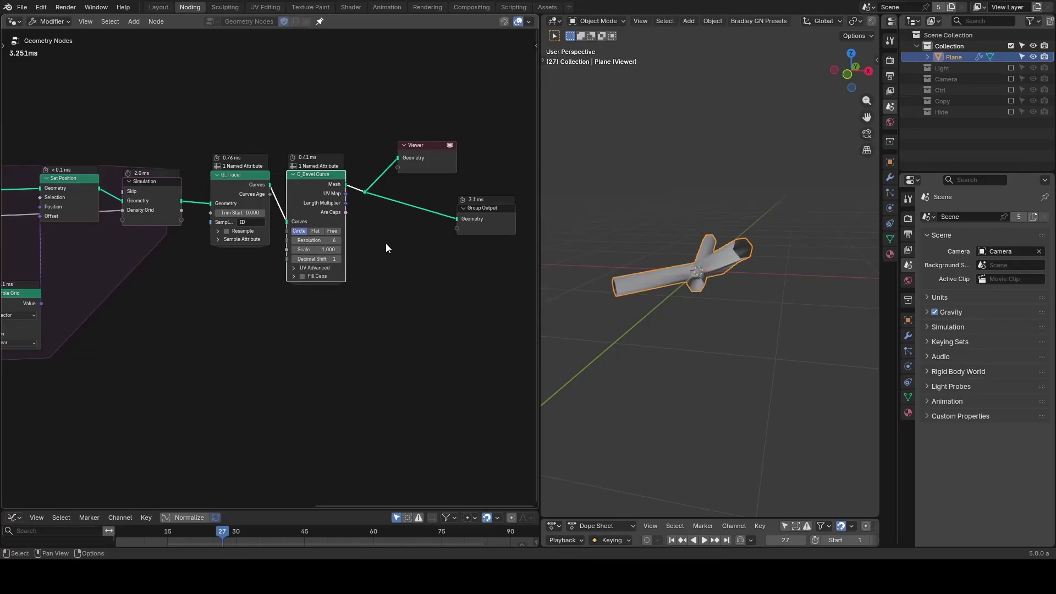
{"action": "left_click", "coordinate": [340, 259]}
{"action": "middle_click_drag", "start_coordinate": [661, 250], "coordinate": [675, 253]}
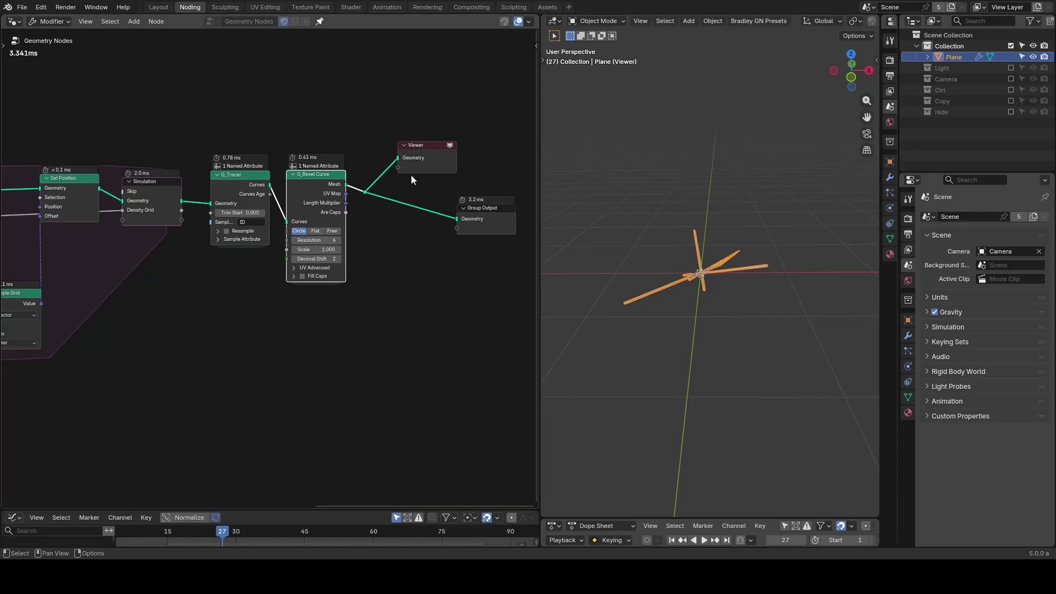
Insert a vector Normalize node between the Sample Grid's Value output and the Set Position's Offset.
{"action": "mouse_move", "coordinate": [304, 224]}
{"action": "middle_mouse_down"}
{"action": "mouse_move", "coordinate": [420, 264]}
{"action": "mouse_move", "coordinate": [24, 250]}
{"action": "mouse_move", "coordinate": [134, 266]}
{"action": "mouse_move", "coordinate": [85, 259]}
{"action": "middle_mouse_up"}
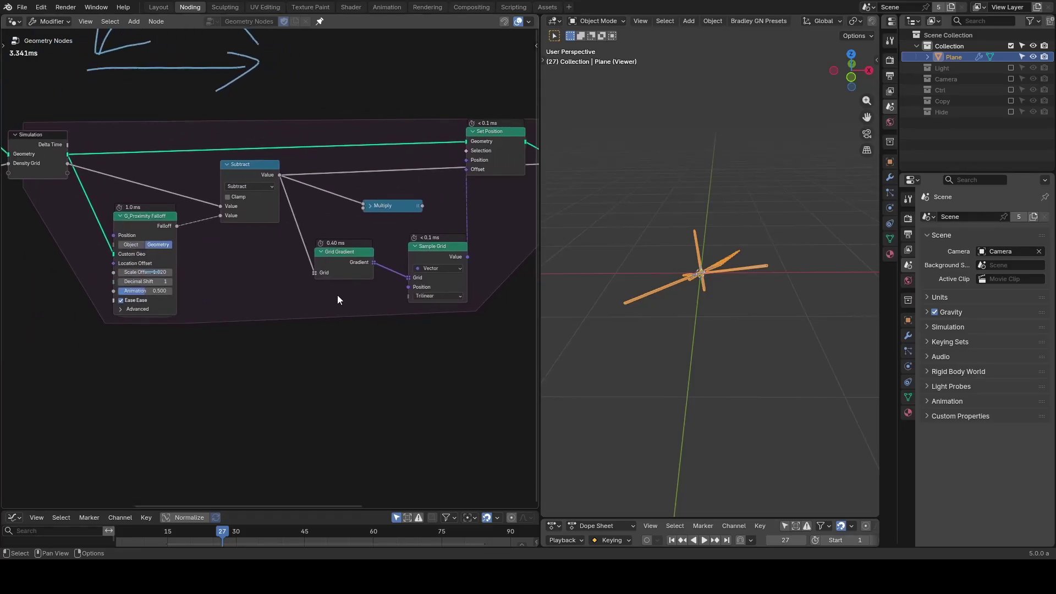
{"action": "middle_click_drag", "start_coordinate": [338, 299], "coordinate": [216, 308]}
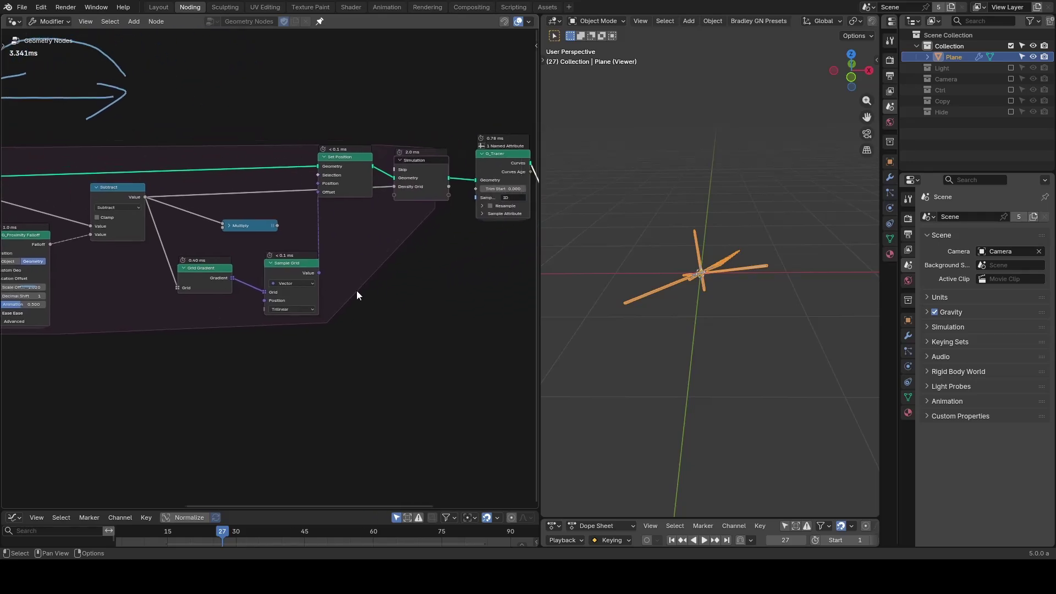
{"action": "scroll", "coordinate": [357, 295], "scroll_direction": "up", "scroll_amount": 1}
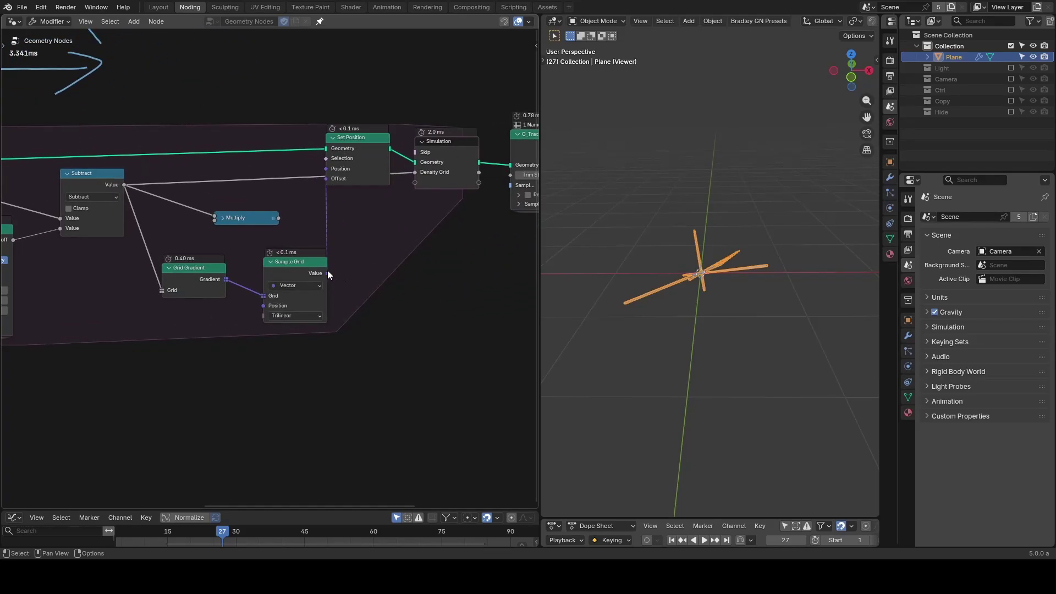
{"action": "left_click_drag", "start_coordinate": [327, 273], "coordinate": [348, 281]}
{"action": "type", "text": "normalize"}
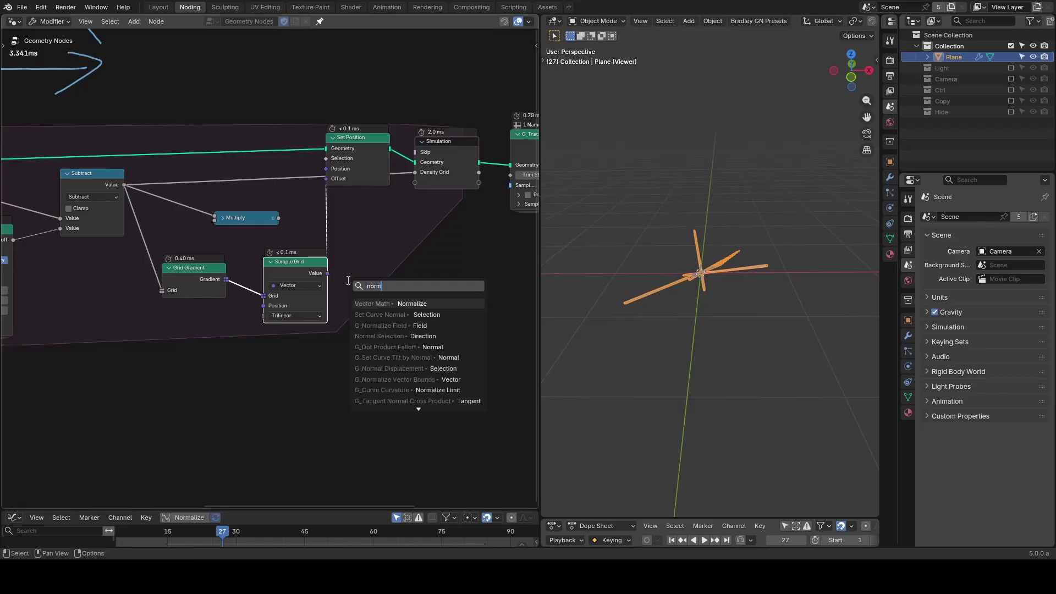
{"action": "key", "text": "Return"}
{"action": "left_click", "coordinate": [321, 256]}
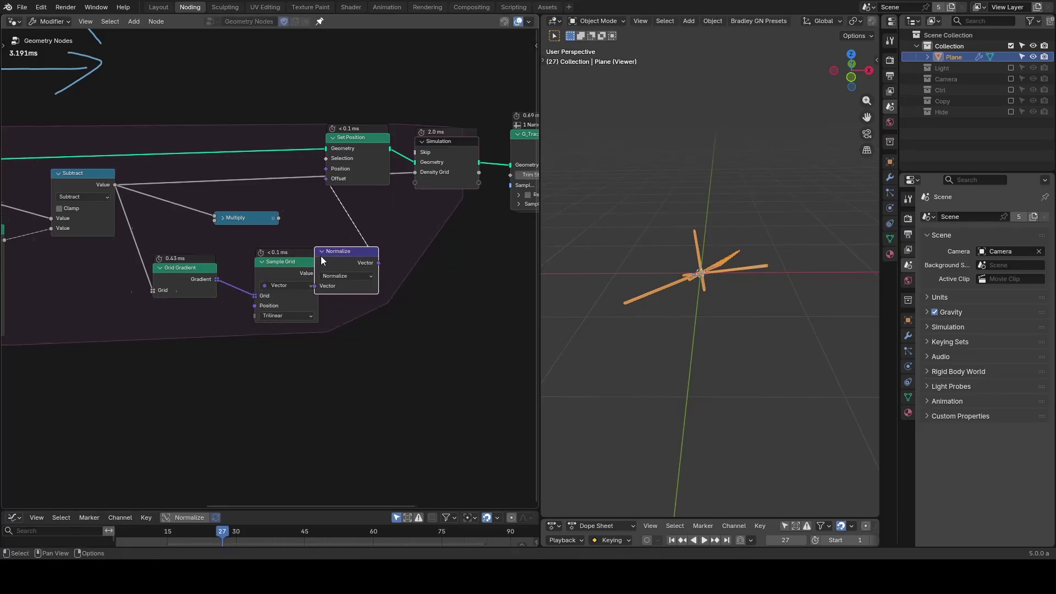
Insert a vector Scale node between the Normalize output and the Set Position's Offset.
{"action": "left_click_drag", "start_coordinate": [308, 263], "coordinate": [332, 278]}
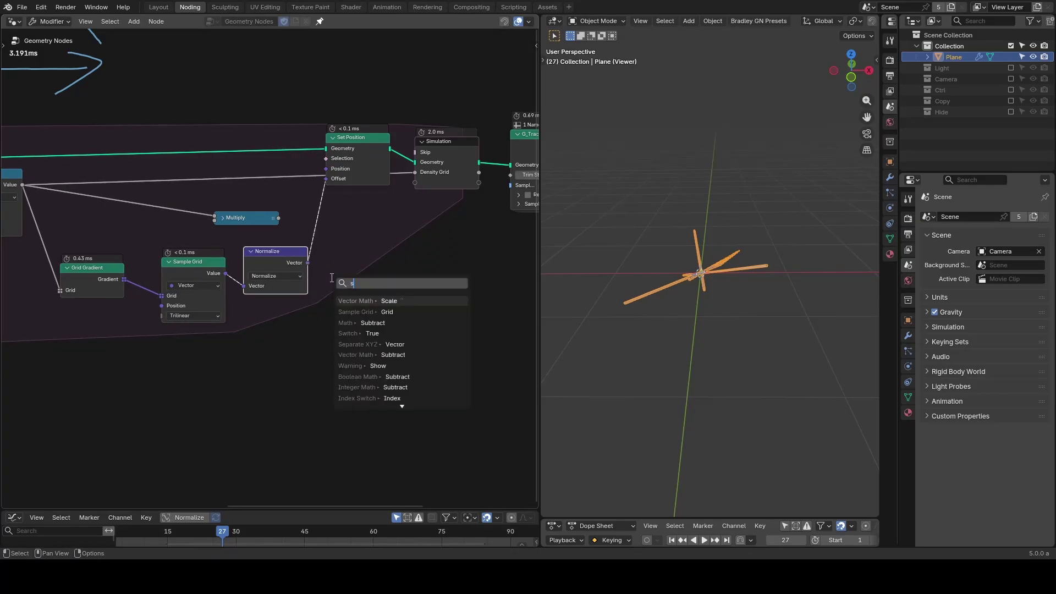
{"action": "type", "text": "scale"}
{"action": "key", "text": "Return"}
{"action": "left_click", "coordinate": [289, 311]}
{"action": "middle_click_drag", "start_coordinate": [289, 310], "coordinate": [388, 325]}
{"action": "scroll", "coordinate": [388, 325], "scroll_direction": "up", "scroll_amount": 2}
{"action": "left_click_drag", "start_coordinate": [385, 254], "coordinate": [385, 304]}
Sketch a short annotation stroke beside the Simulation input's Geometry output to point out the flow.
{"action": "scroll", "coordinate": [330, 316], "scroll_direction": "down", "scroll_amount": 5}
{"action": "middle_click_drag", "start_coordinate": [313, 319], "coordinate": [428, 303]}
{"action": "scroll", "coordinate": [440, 301], "scroll_direction": "down", "scroll_amount": 3}
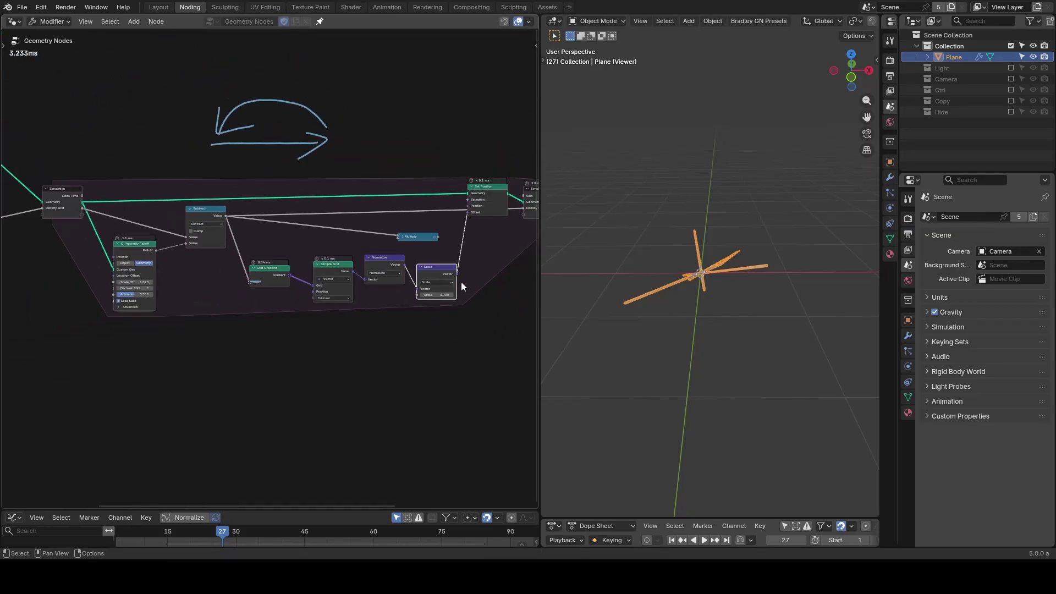
{"action": "key", "text": "d"}
{"action": "left_click_drag", "start_coordinate": [90, 194], "coordinate": [99, 189]}
{"action": "scroll", "coordinate": [459, 307], "scroll_direction": "up", "scroll_amount": 5}
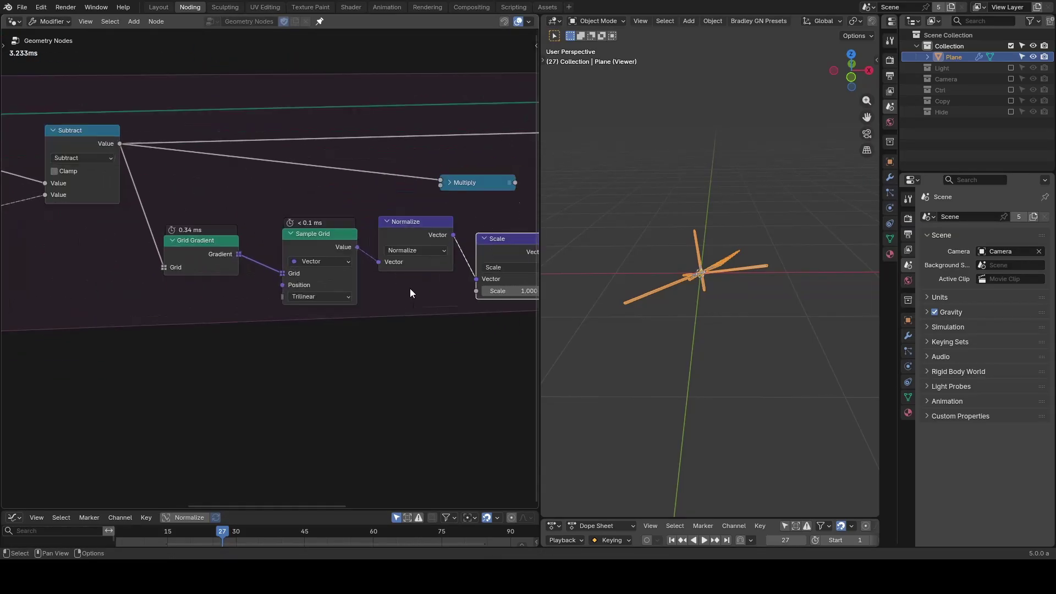
Add a G_Value Precision node below the Normalize node and link its Value to the Scale node's Scale input.
{"action": "key", "text": "shift+a"}
{"action": "type", "text": "value prec"}
{"action": "key", "text": "Return"}
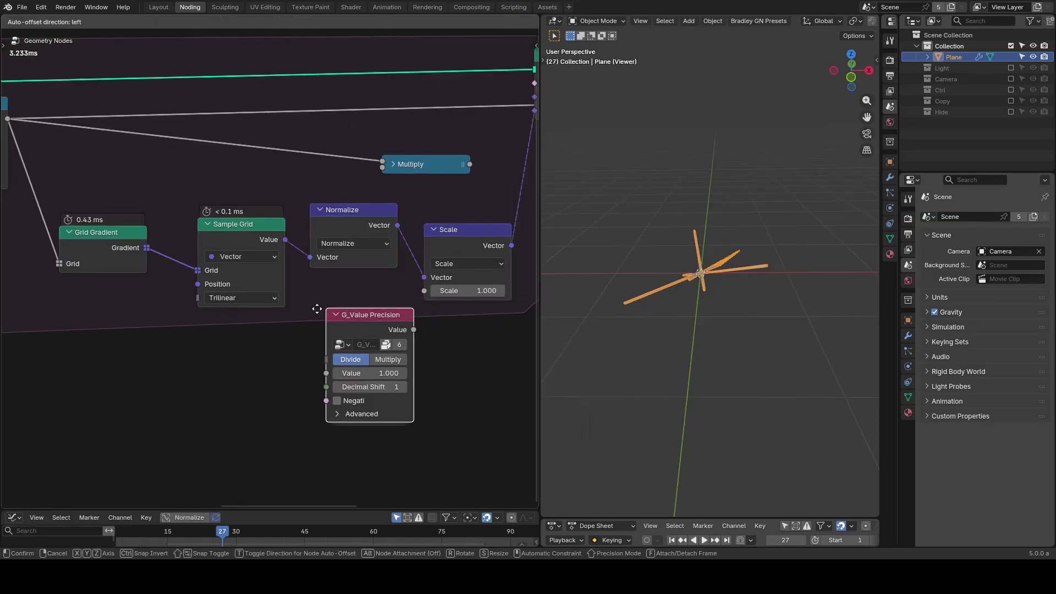
{"action": "left_click", "coordinate": [310, 304]}
{"action": "left_click_drag", "start_coordinate": [382, 332], "coordinate": [424, 292]}
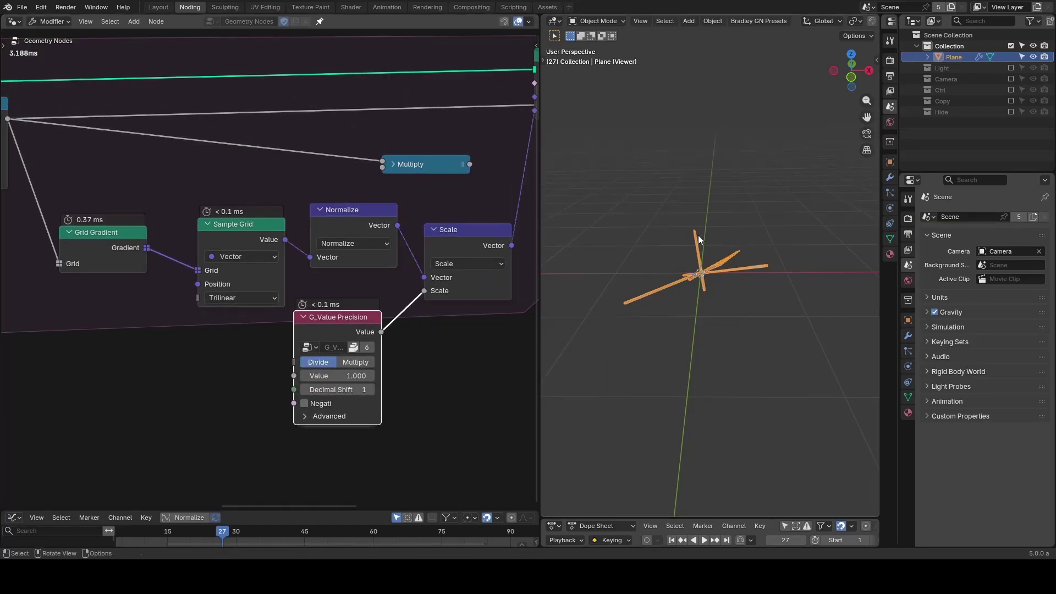
Play the simulation for a few frames and examine the bevelled strands from several angles.
{"action": "key", "text": "space"}
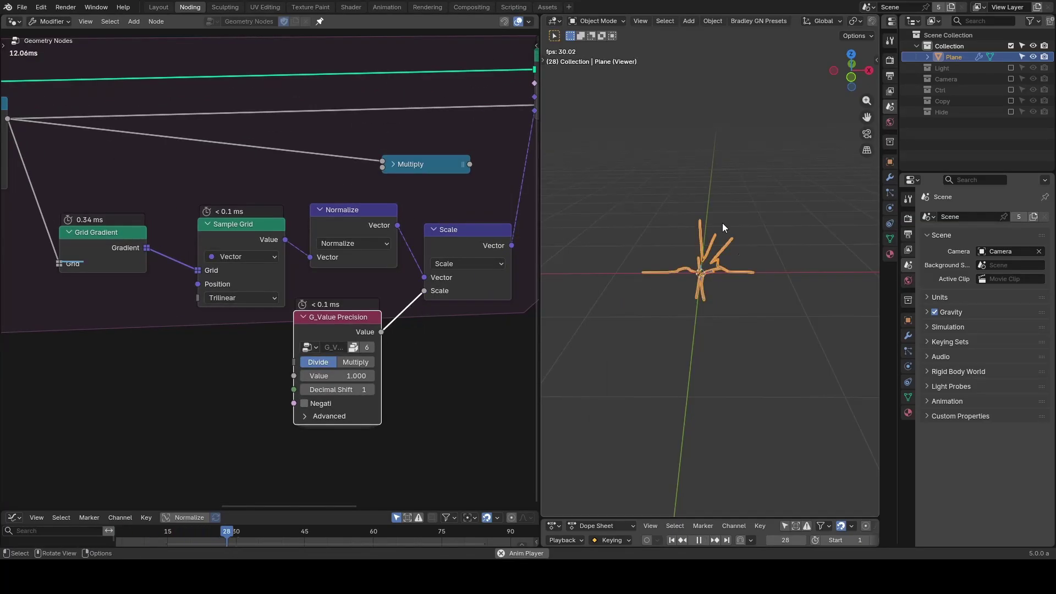
{"action": "key", "text": "space"}
{"action": "middle_click_drag", "start_coordinate": [732, 254], "coordinate": [773, 293]}
{"action": "scroll", "coordinate": [714, 255], "scroll_direction": "up", "scroll_amount": 4}
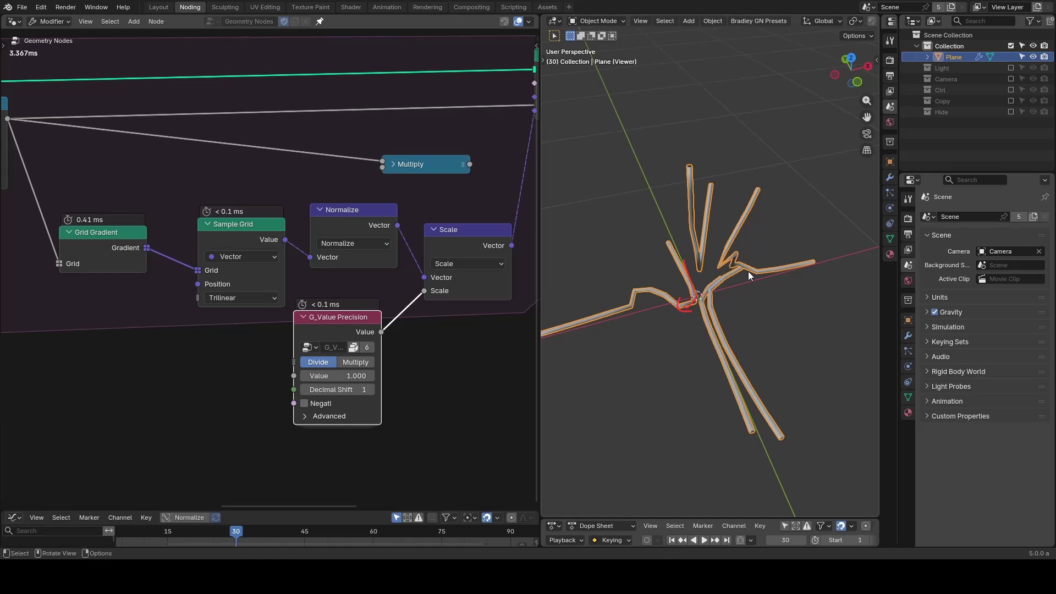
{"action": "middle_click_drag", "start_coordinate": [749, 275], "coordinate": [780, 180]}
{"action": "right_click_drag", "start_coordinate": [698, 221], "coordinate": [668, 289]}
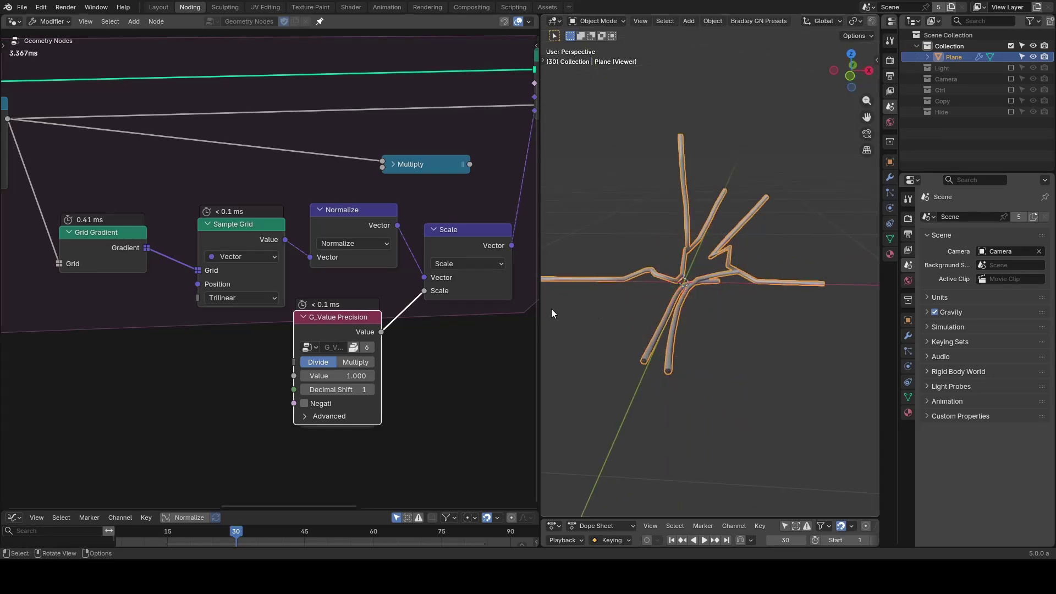
Widen the Mesh to Density Grid node so its full field names can be read.
{"action": "scroll", "coordinate": [150, 325], "scroll_direction": "down", "scroll_amount": 3}
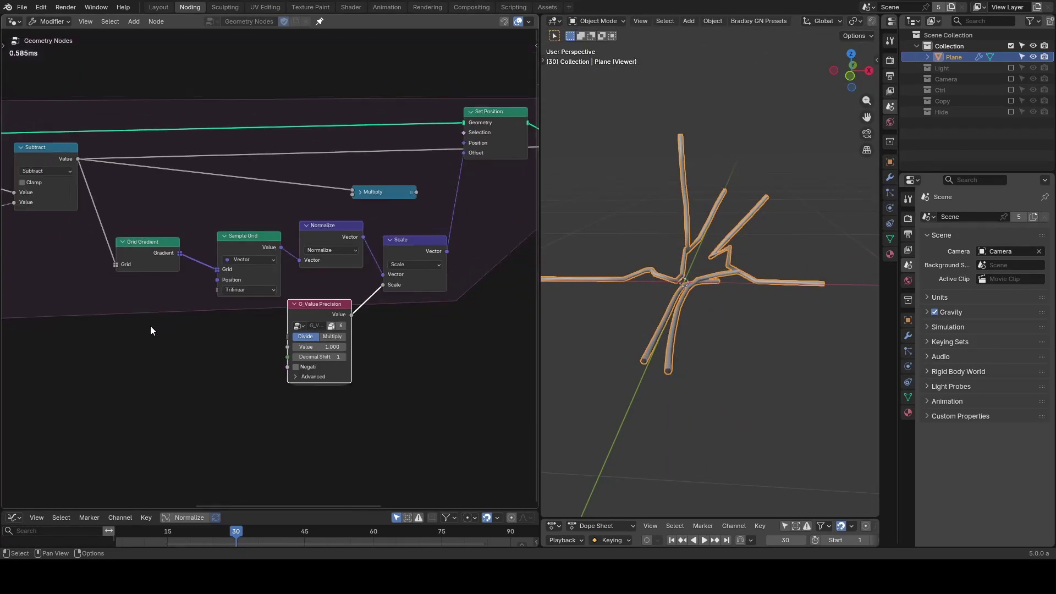
{"action": "middle_click_drag", "start_coordinate": [92, 297], "coordinate": [506, 322]}
{"action": "scroll", "coordinate": [191, 270], "scroll_direction": "up", "scroll_amount": 3}
{"action": "middle_click_drag", "start_coordinate": [191, 270], "coordinate": [315, 295]}
{"action": "scroll", "coordinate": [315, 299], "scroll_direction": "up", "scroll_amount": 2}
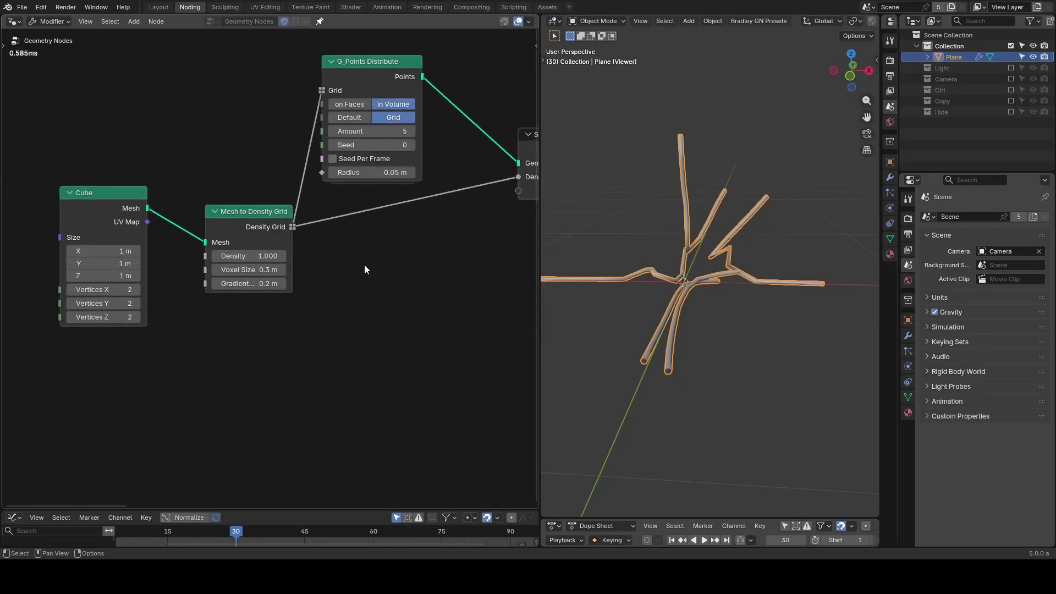
{"action": "left_click_drag", "start_coordinate": [200, 212], "coordinate": [179, 206]}
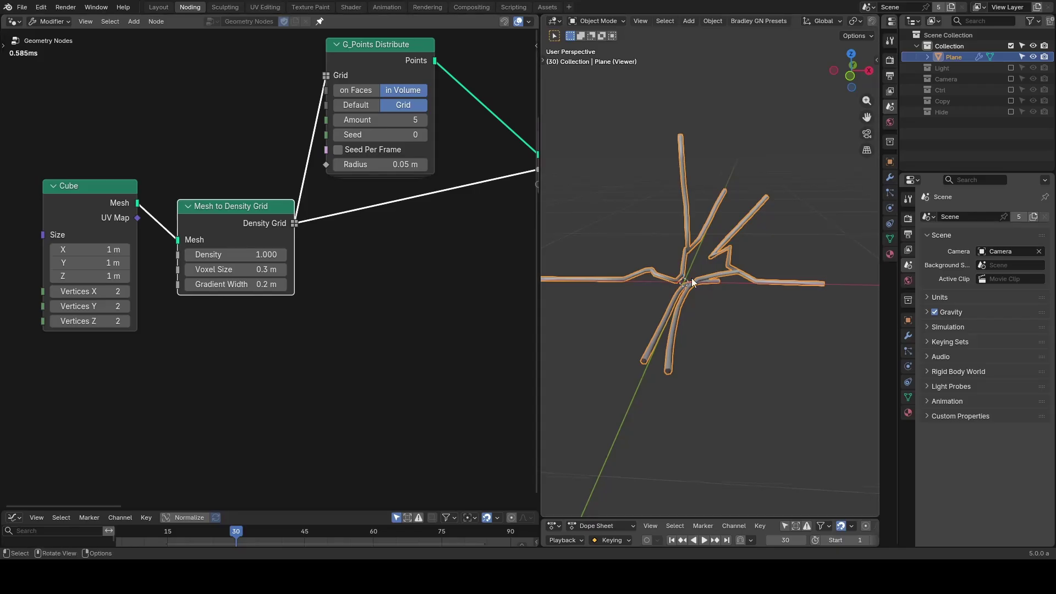
Preview the Mesh to Density Grid output by linking it to the Viewer and cutting the Viewer's Geometry link.
{"action": "middle_click_drag", "start_coordinate": [691, 279], "coordinate": [556, 242]}
{"action": "left_click", "coordinate": [278, 221], "text": "ctrl+shift"}
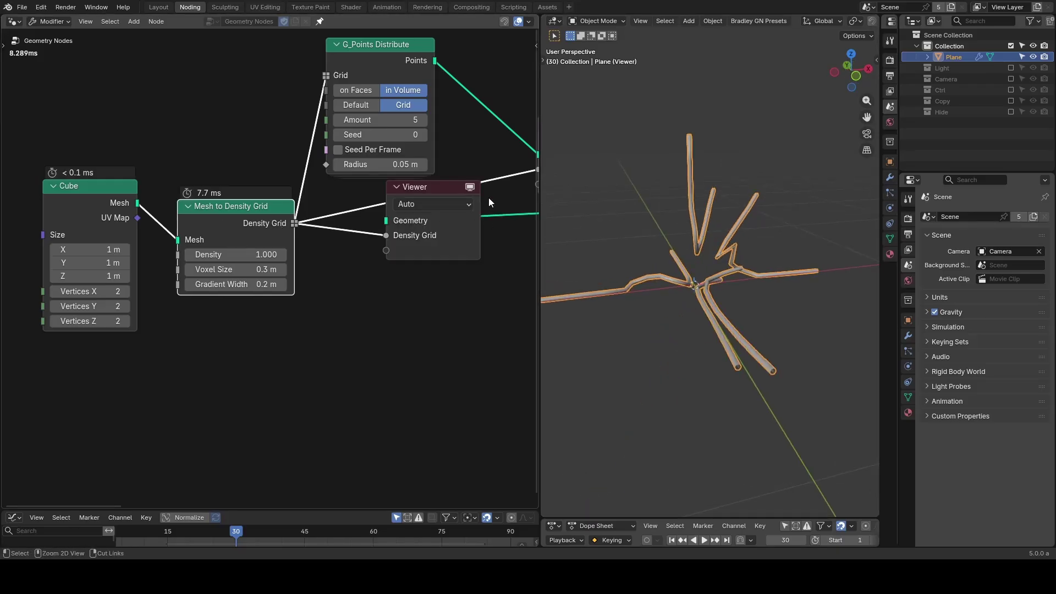
{"action": "right_click_drag", "start_coordinate": [489, 196], "coordinate": [512, 231], "text": "ctrl"}
{"action": "middle_click_drag", "start_coordinate": [672, 275], "coordinate": [666, 249]}
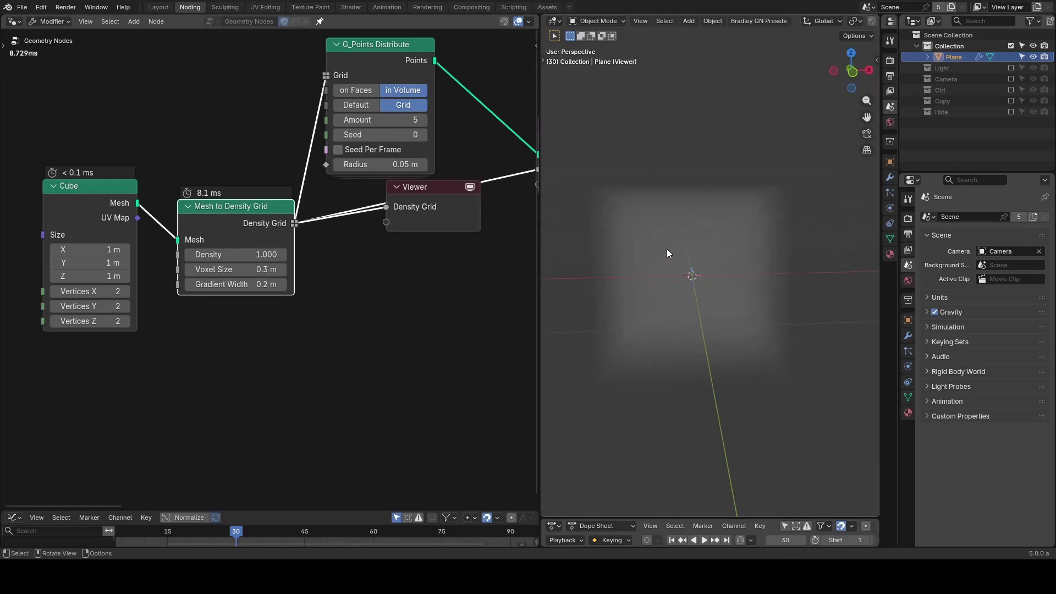
Move the Cube node farther from Mesh to Density Grid and add a G_Value Precision node between and below them.
{"action": "middle_click_drag", "start_coordinate": [272, 316], "coordinate": [374, 278]}
{"action": "scroll", "coordinate": [375, 278], "scroll_direction": "up", "scroll_amount": 1}
{"action": "left_click_drag", "start_coordinate": [199, 154], "coordinate": [64, 178]}
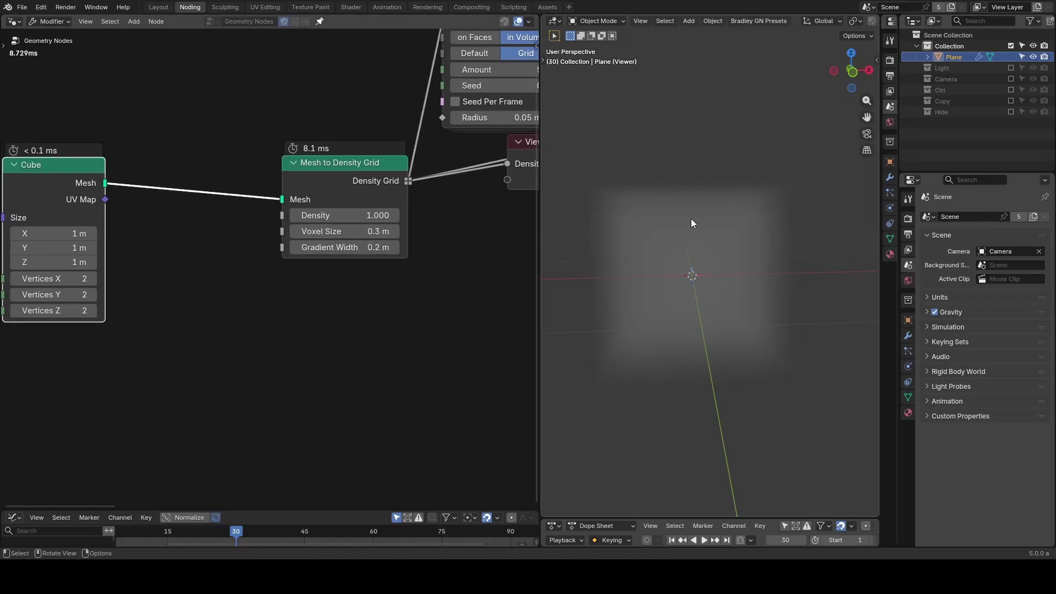
{"action": "key", "text": "shift+a"}
{"action": "type", "text": "value pre"}
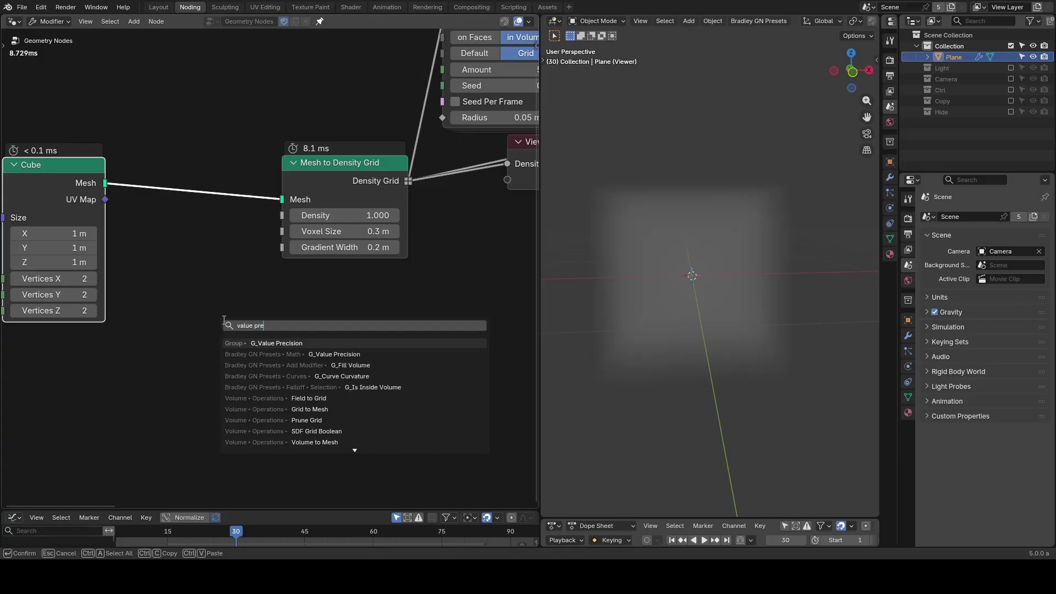
{"action": "key", "text": "Return"}
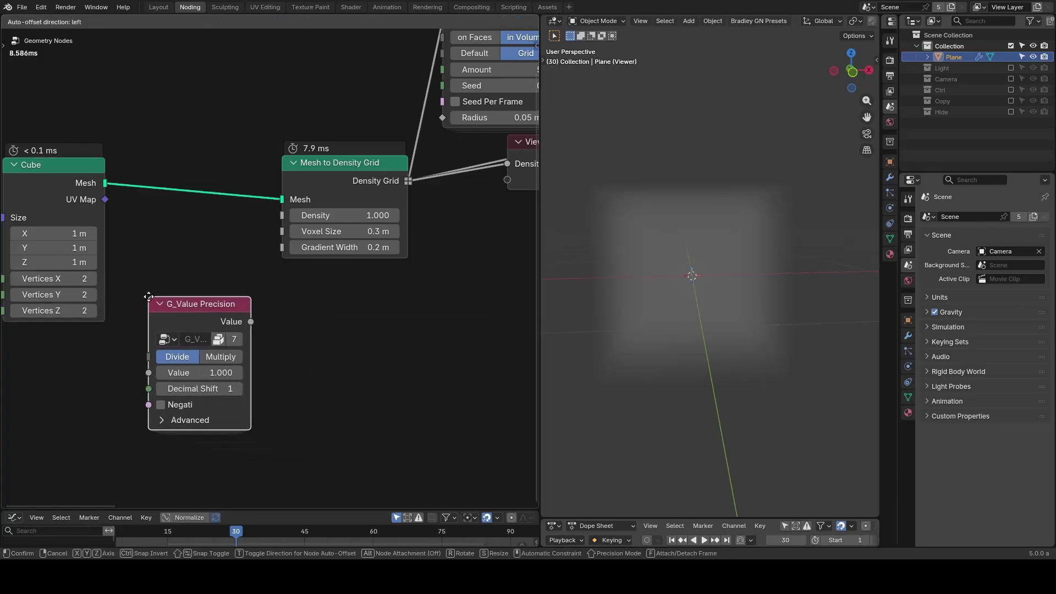
{"action": "left_click", "coordinate": [148, 297]}
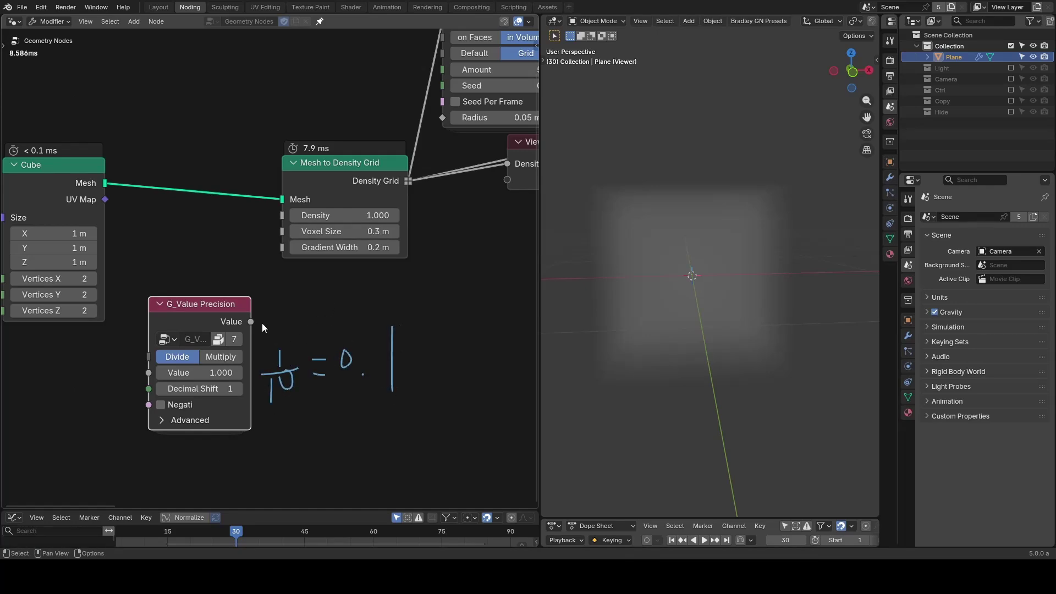
Link the new G_Value Precision node's Value to Voxel Size, toggling the link's mute to compare the density grid.
{"action": "left_click_drag", "start_coordinate": [250, 321], "coordinate": [282, 232]}
{"action": "scroll", "coordinate": [414, 231], "scroll_direction": "right", "scroll_amount": 2, "text": "ctrl"}
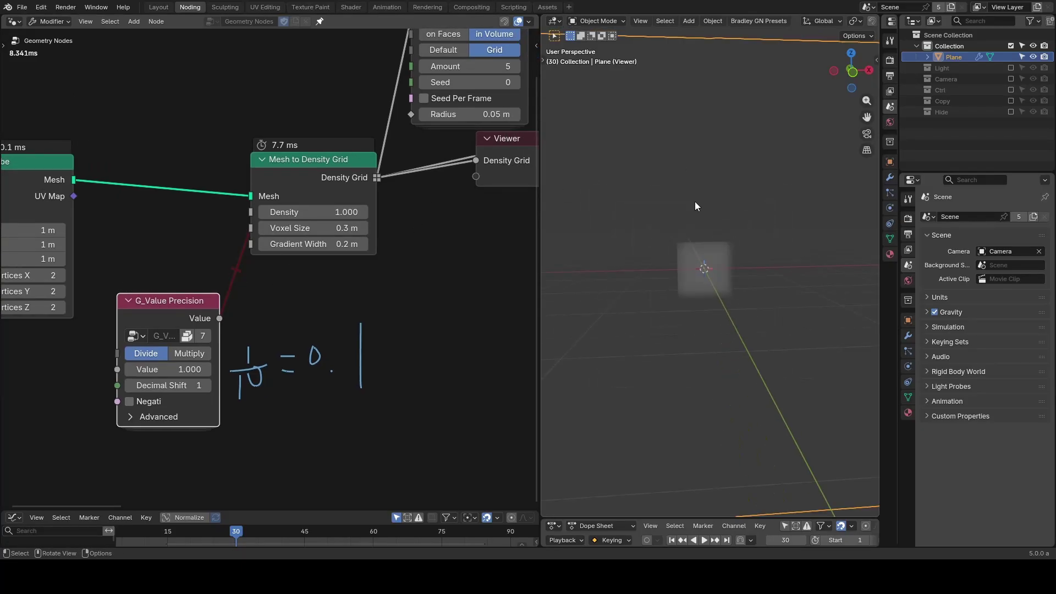
{"action": "right_click_drag", "start_coordinate": [226, 240], "coordinate": [263, 254], "text": "ctrl+alt"}
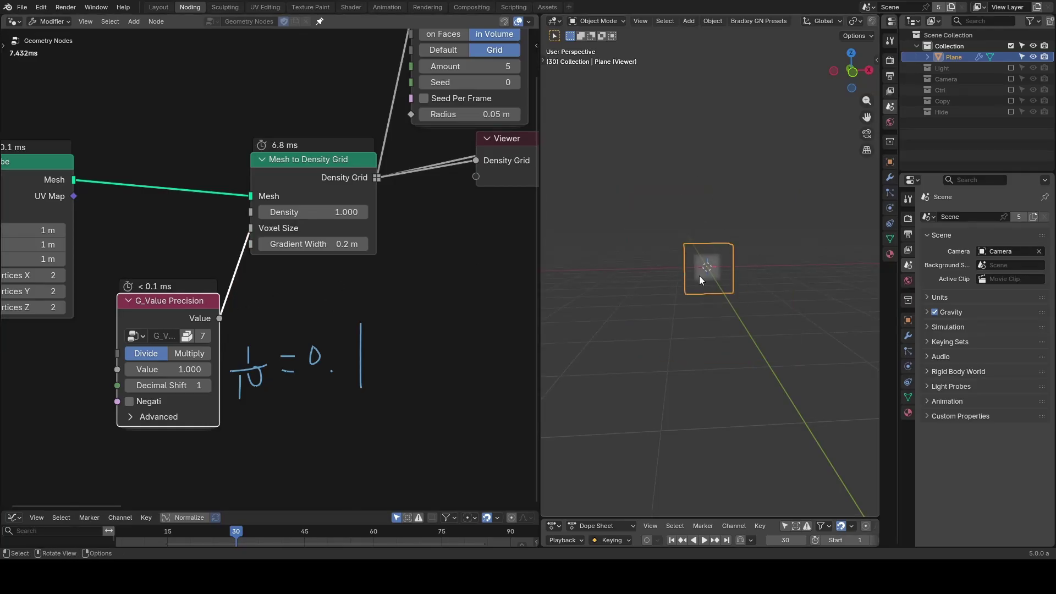
Delete the Viewer node and play the simulation to examine the strands grown with the finer voxels.
{"action": "left_click_drag", "start_coordinate": [498, 161], "coordinate": [490, 253]}
{"action": "key", "text": "x"}
{"action": "key", "text": "space"}
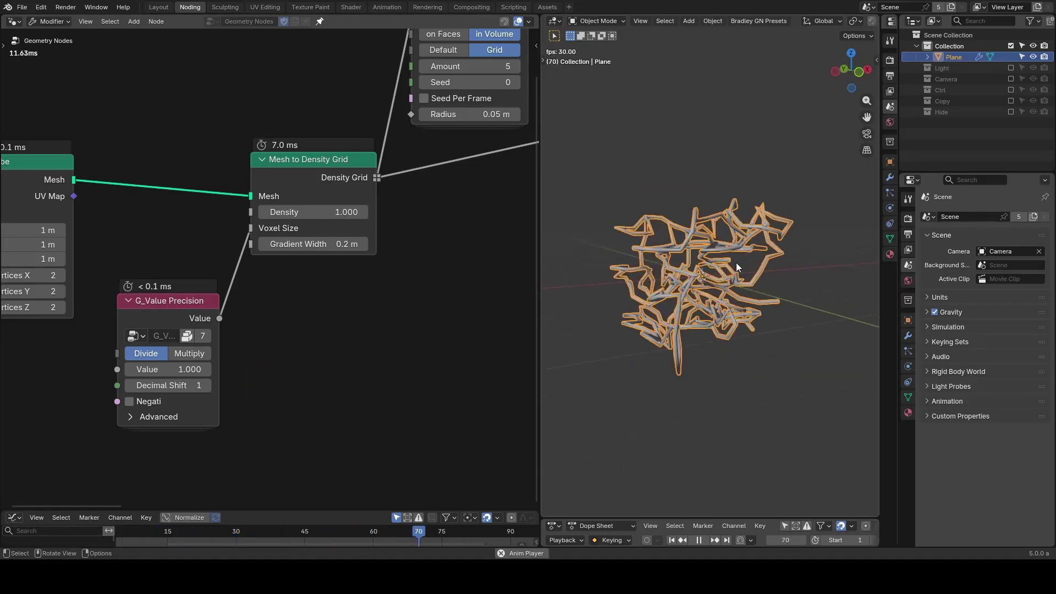
{"action": "key", "text": "space"}
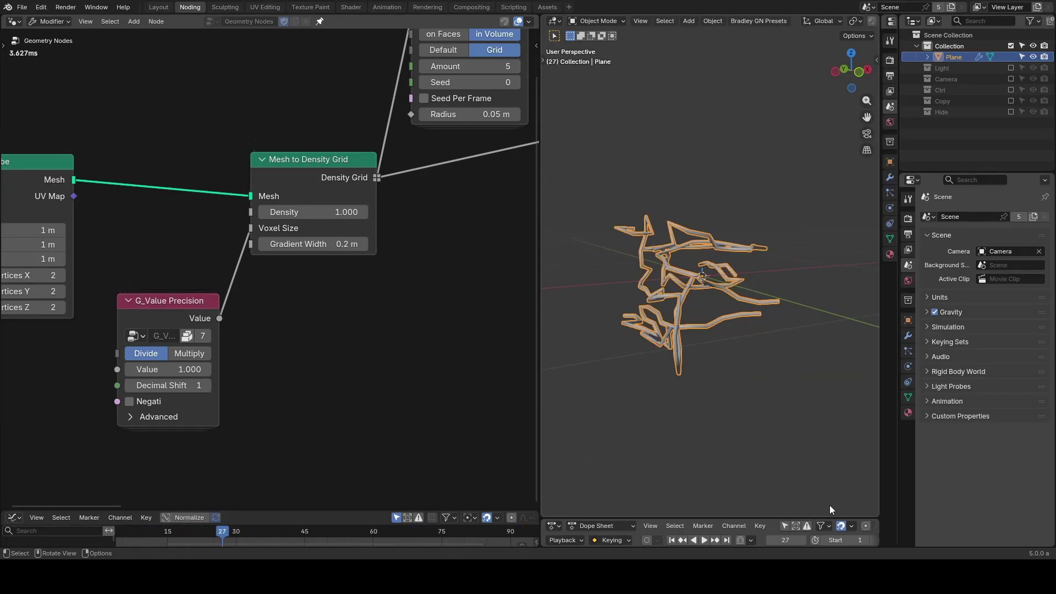
Set the scene's end frame to 55555.
{"action": "scroll", "coordinate": [841, 536], "scroll_direction": "right", "scroll_amount": 2}
{"action": "left_click", "coordinate": [854, 538]}
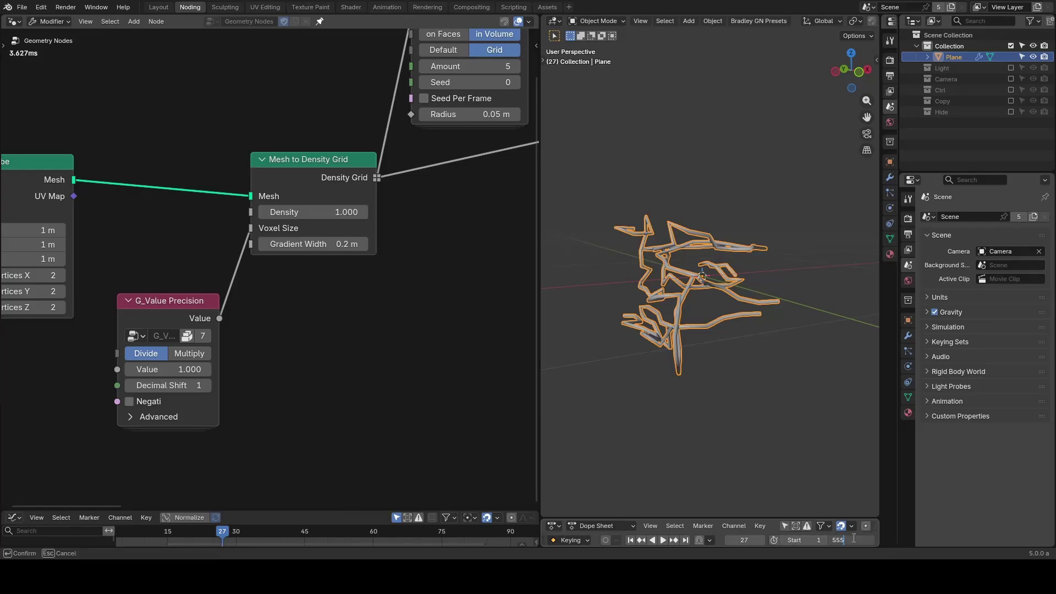
{"action": "key", "text": "Return"}
Link the Subtract node's Value to a Viewer and play from the first frame to examine how the density changes.
{"action": "middle_click_drag", "start_coordinate": [480, 295], "coordinate": [3, 292]}
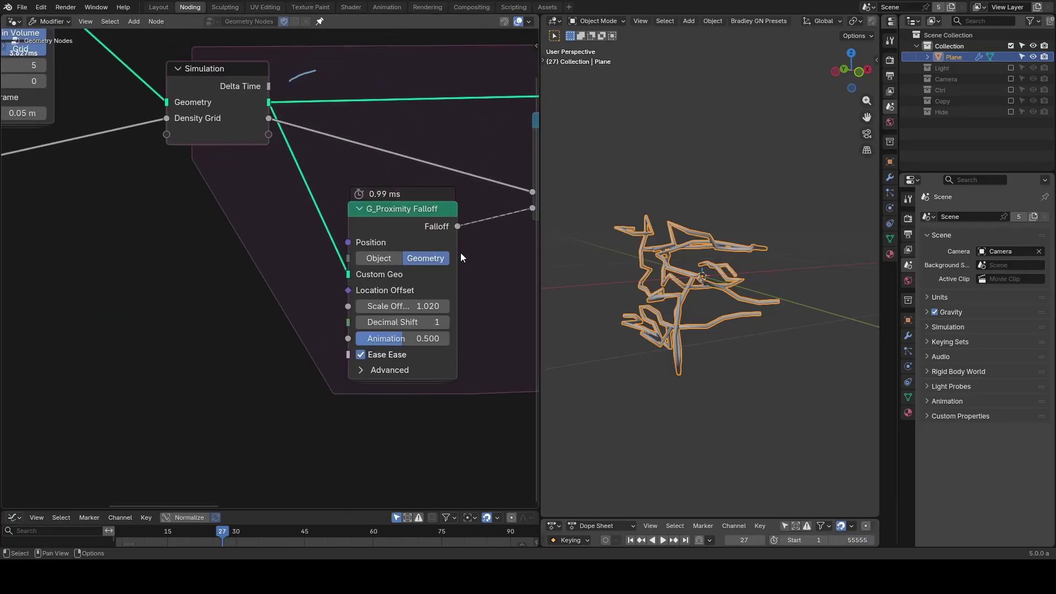
{"action": "scroll", "coordinate": [461, 252], "scroll_direction": "down", "scroll_amount": 5}
{"action": "middle_click_drag", "start_coordinate": [441, 256], "coordinate": [297, 288]}
{"action": "left_click", "coordinate": [347, 212], "text": "ctrl+shift"}
{"action": "key", "text": "shift+Left"}
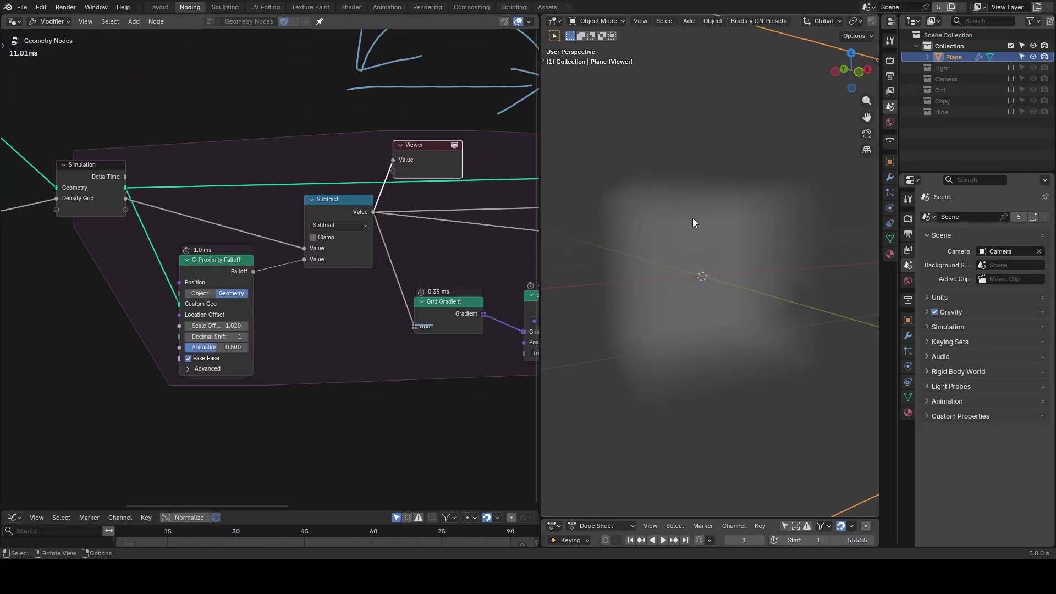
{"action": "key", "text": "space"}
{"action": "mouse_move", "coordinate": [701, 287]}
{"action": "middle_mouse_down"}
{"action": "mouse_move", "coordinate": [721, 282]}
{"action": "mouse_move", "coordinate": [709, 278]}
{"action": "middle_mouse_up"}
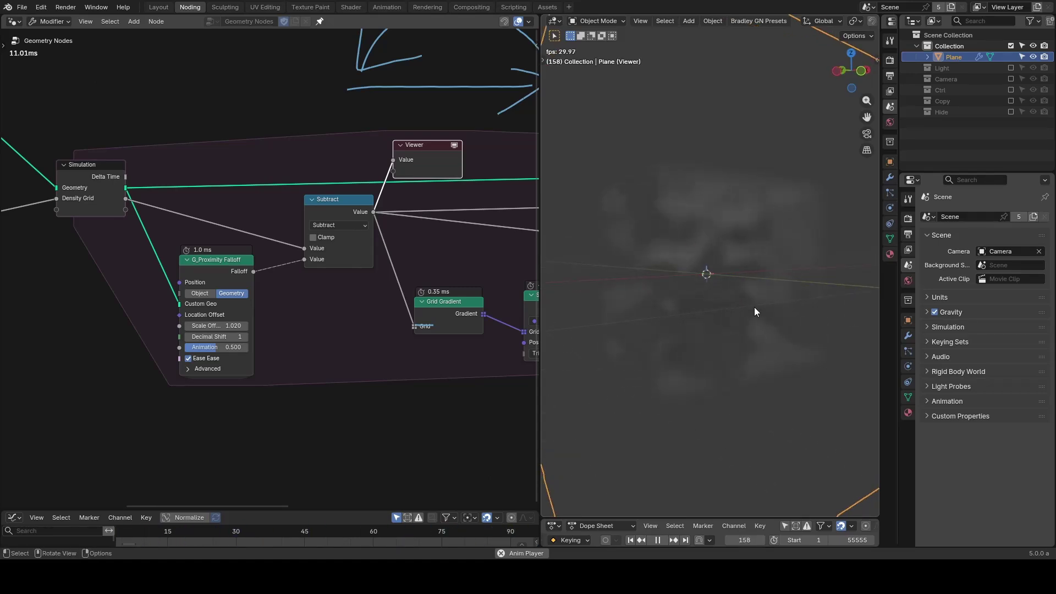
{"action": "key", "text": "space"}
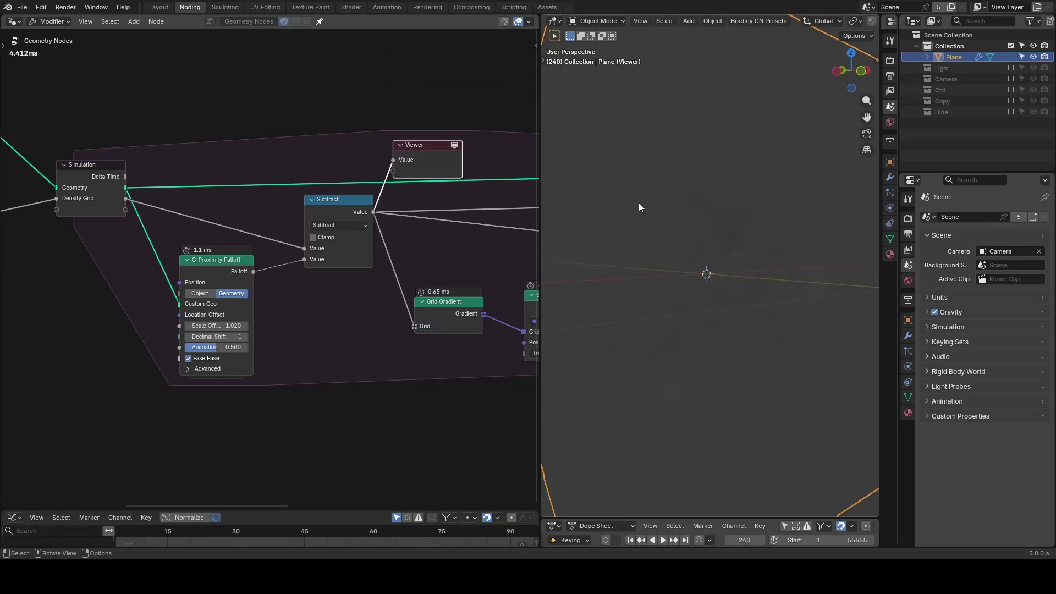
Delete the Viewer linked to the Subtract node and examine the grown strands from another angle.
{"action": "key", "text": "x"}
{"action": "middle_click_drag", "start_coordinate": [740, 250], "coordinate": [728, 253]}
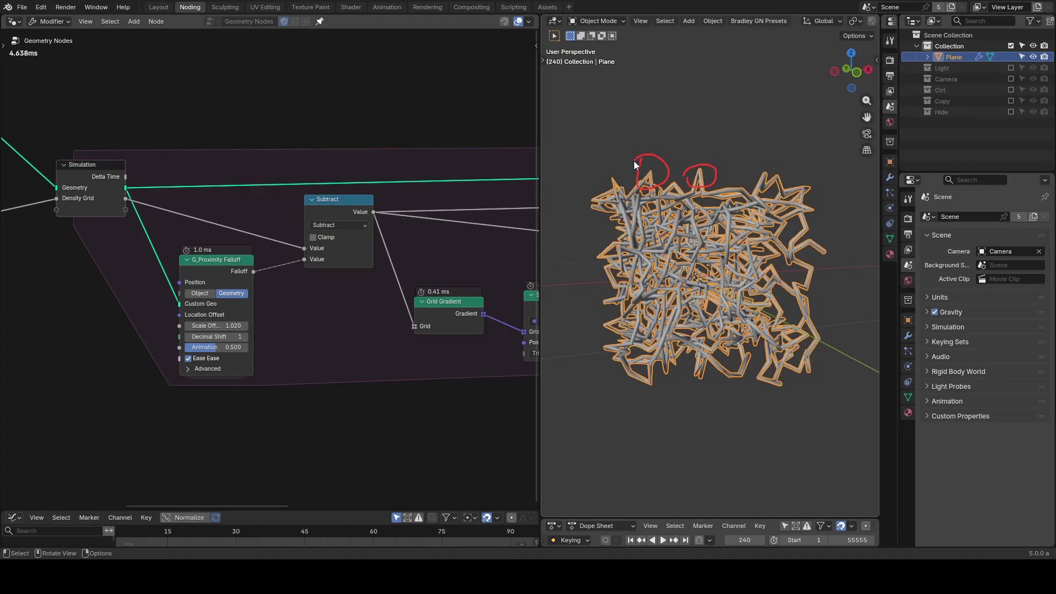
Set the G_Value Precision node feeding the Scale node to a value of 5 with a decimal shift of 2.
{"action": "middle_click_drag", "start_coordinate": [506, 246], "coordinate": [93, 196]}
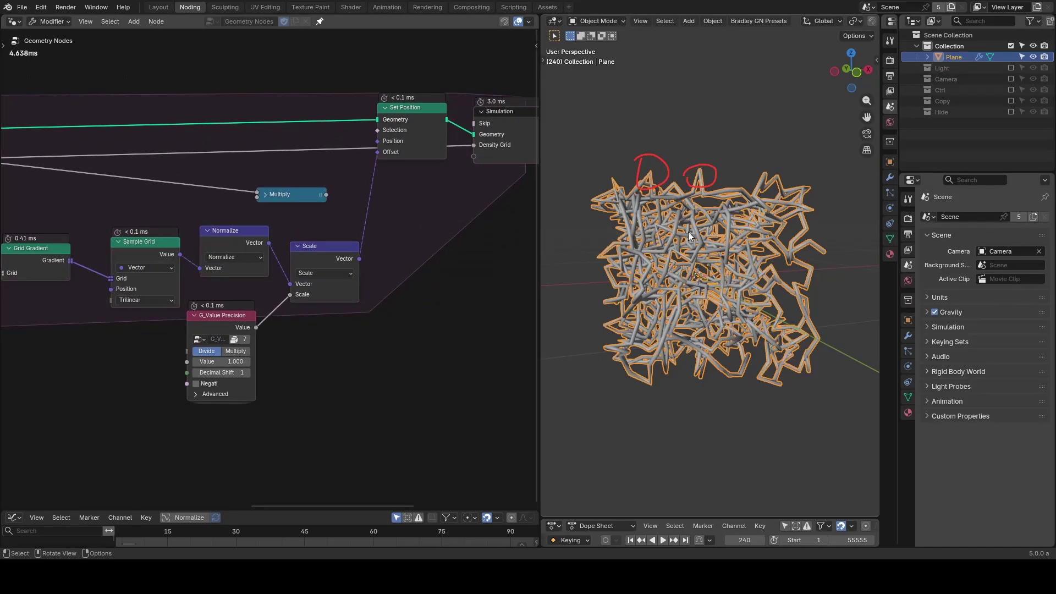
{"action": "left_click", "coordinate": [247, 373]}
{"action": "left_click", "coordinate": [239, 364]}
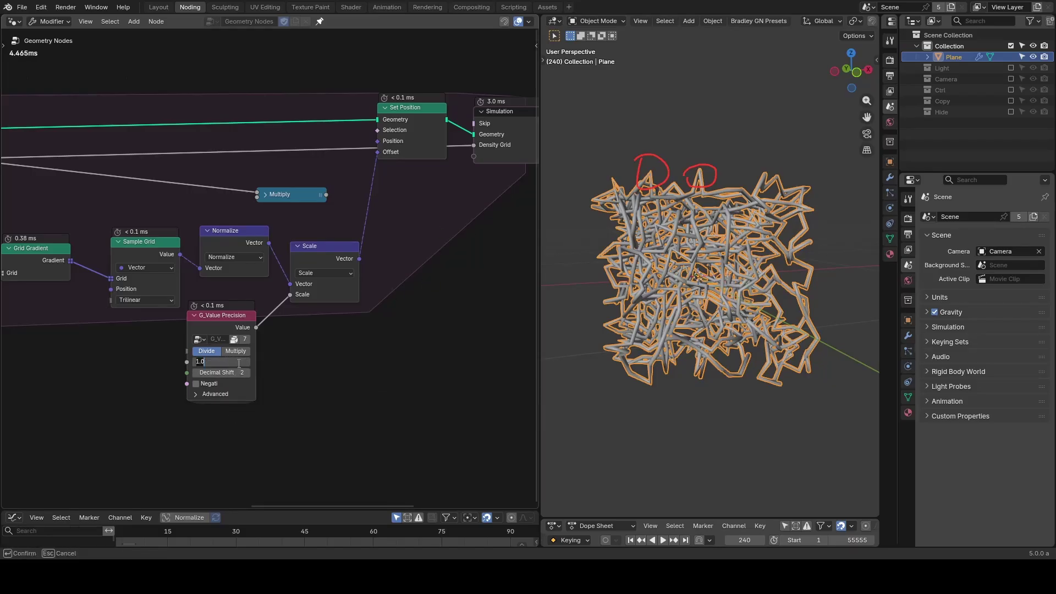
{"action": "type", "text": "5"}
{"action": "key", "text": "Return"}
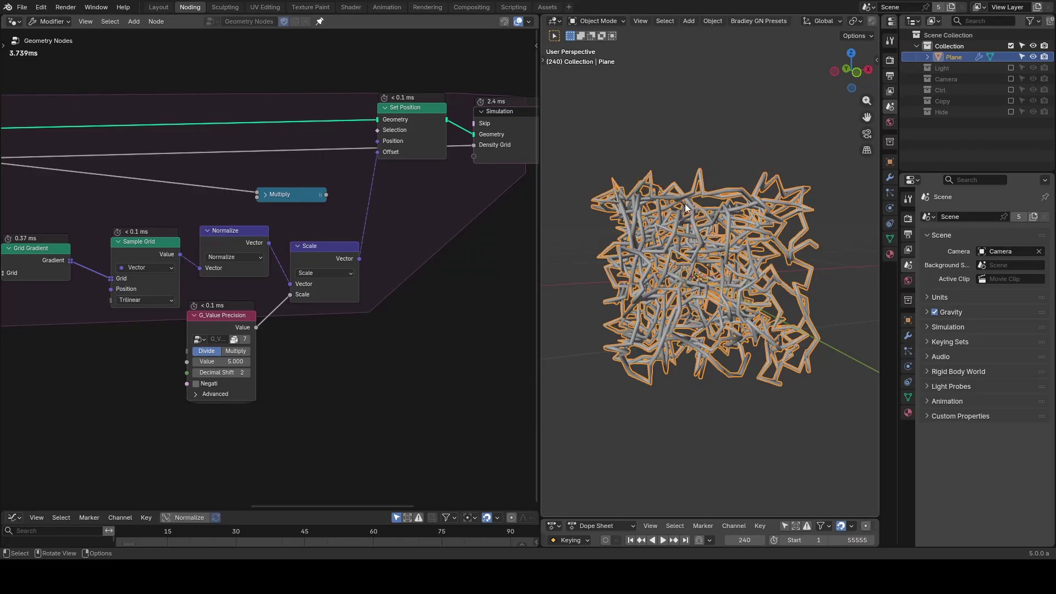
Play the simulation from the first frame to examine the strands grown with the smaller step size.
{"action": "key", "text": "shift+Left"}
{"action": "key", "text": "space"}
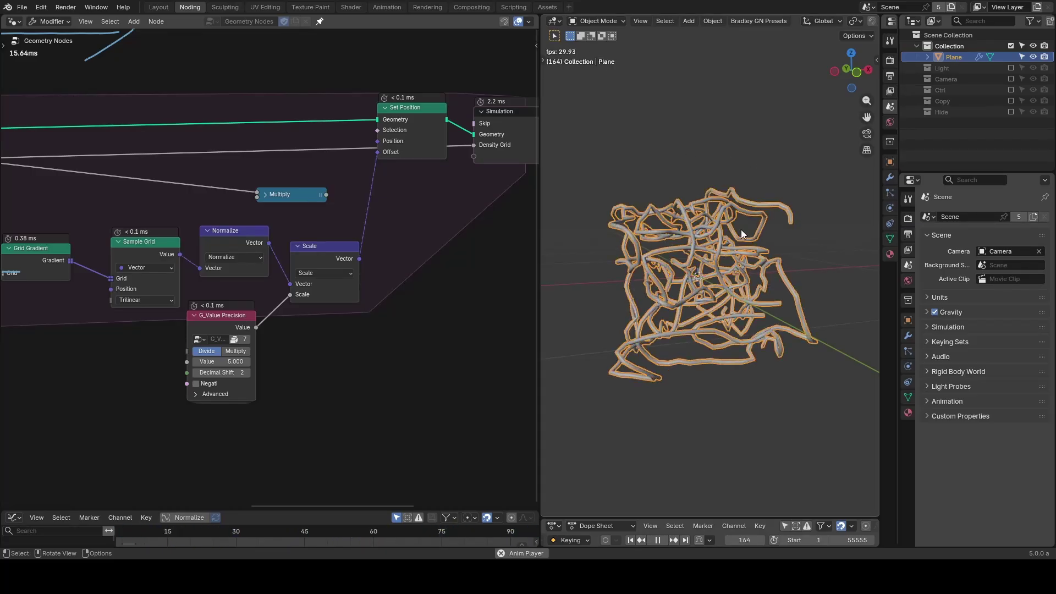
{"action": "key", "text": "space"}
{"action": "left_click_drag", "start_coordinate": [721, 181], "coordinate": [731, 167]}
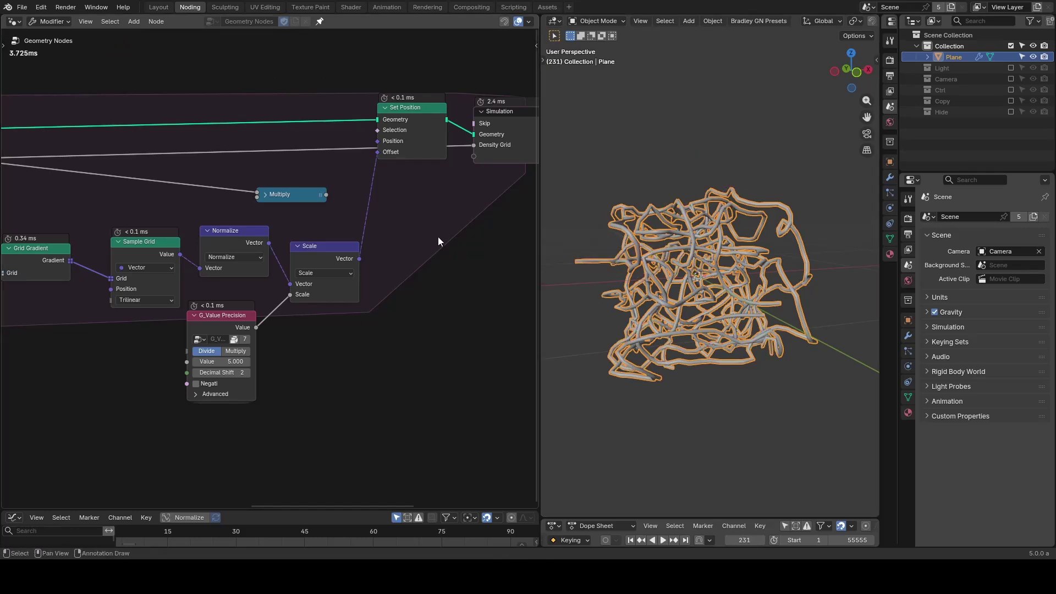
Remove the reroute after G_Bevel Curve and move G_Bevel Curve and Group Output farther away from G_Tracer.
{"action": "mouse_move", "coordinate": [439, 240]}
{"action": "middle_mouse_down"}
{"action": "mouse_move", "coordinate": [229, 226]}
{"action": "mouse_move", "coordinate": [26, 234]}
{"action": "mouse_move", "coordinate": [471, 144]}
{"action": "middle_mouse_up"}
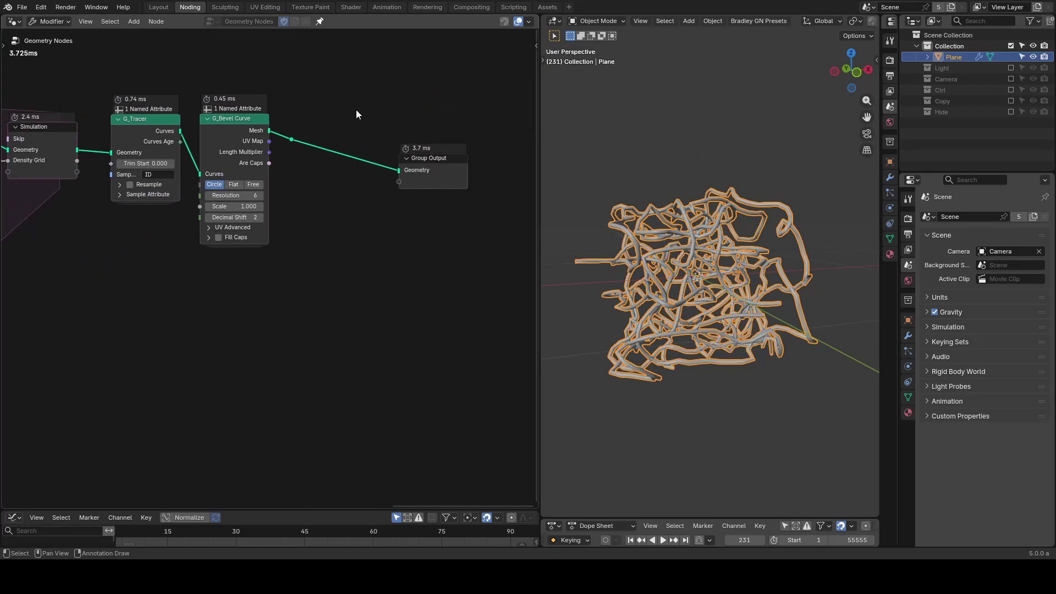
{"action": "left_click_drag", "start_coordinate": [356, 114], "coordinate": [276, 162]}
{"action": "key", "text": "x"}
{"action": "left_click_drag", "start_coordinate": [465, 73], "coordinate": [216, 225]}
{"action": "key", "text": "g"}
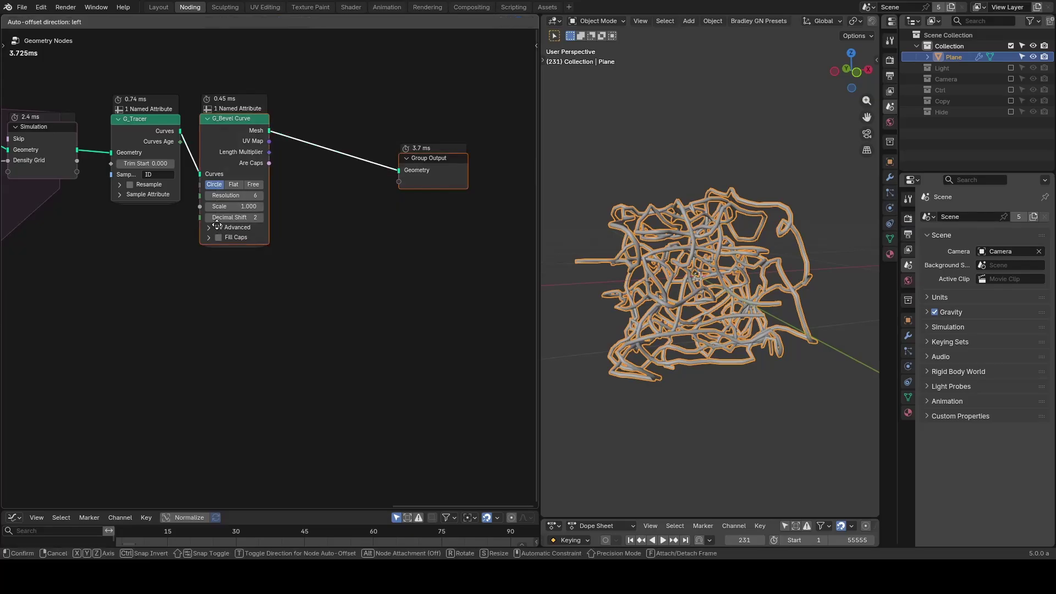
{"action": "left_click", "coordinate": [425, 225]}
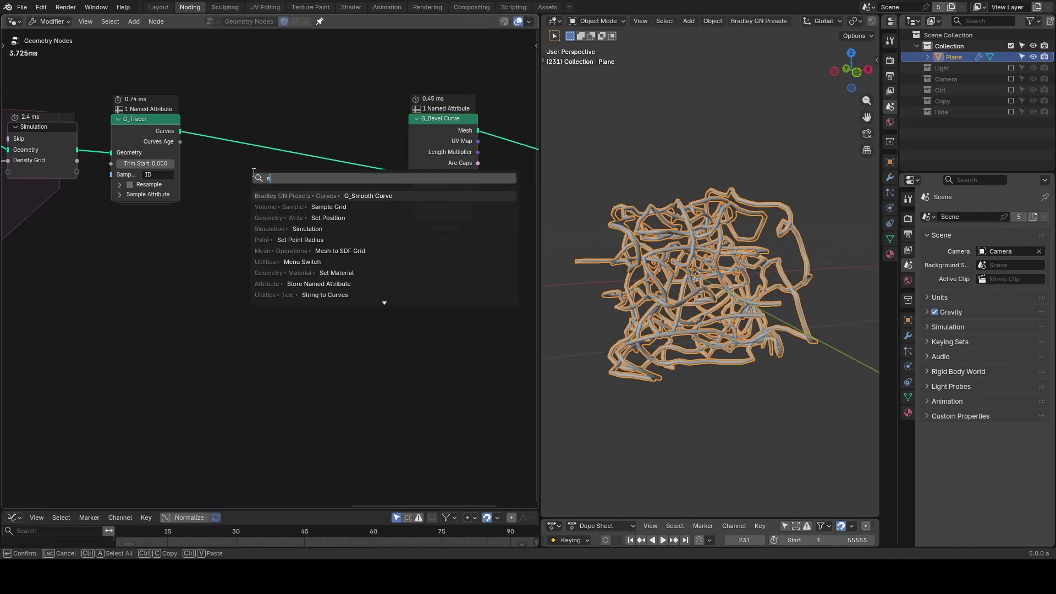
Insert a G_Smooth Curve node on the link between G_Tracer and G_Bevel Curve.
{"action": "type", "text": "moth curve"}
{"action": "key", "text": "Return"}
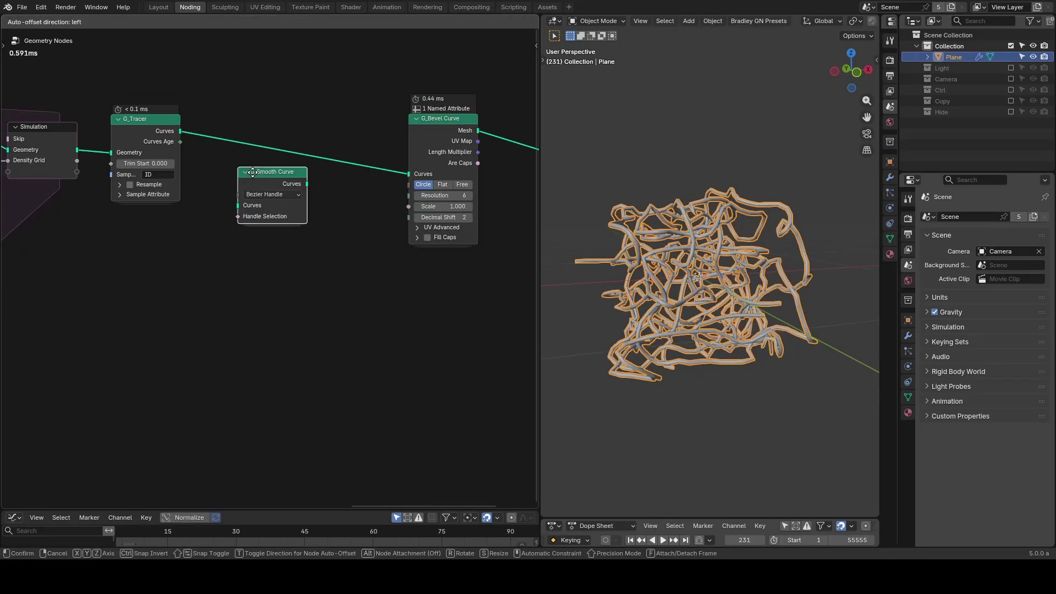
{"action": "left_click", "coordinate": [278, 136]}
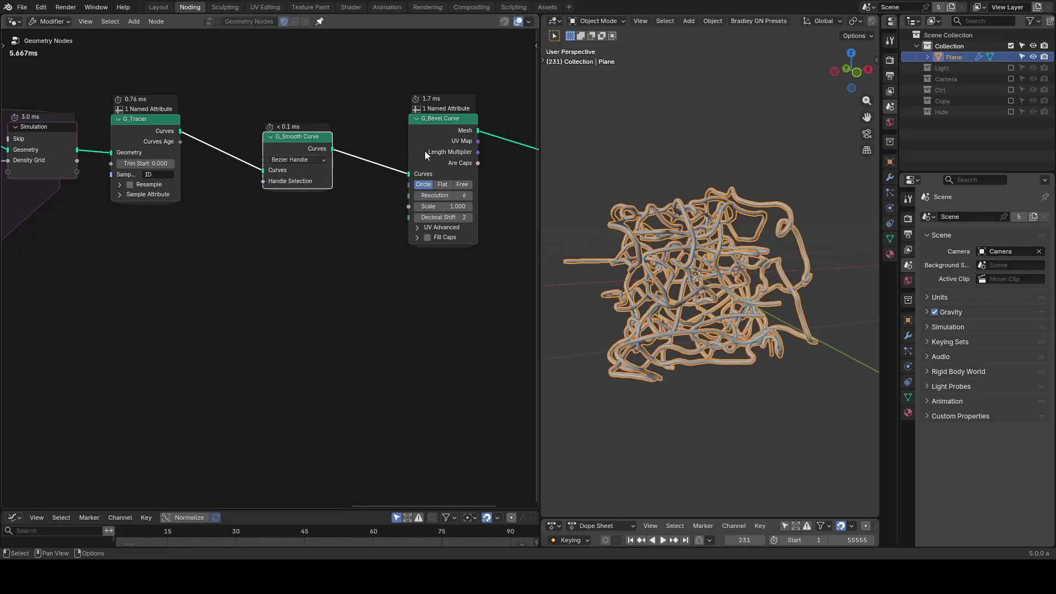
Mute and unmute the G_Smooth Curve node to compare the strands up close with and without smoothing.
{"action": "key", "text": "m"}
{"action": "key", "text": "m"}
{"action": "key", "text": "m"}
{"action": "key", "text": "m"}
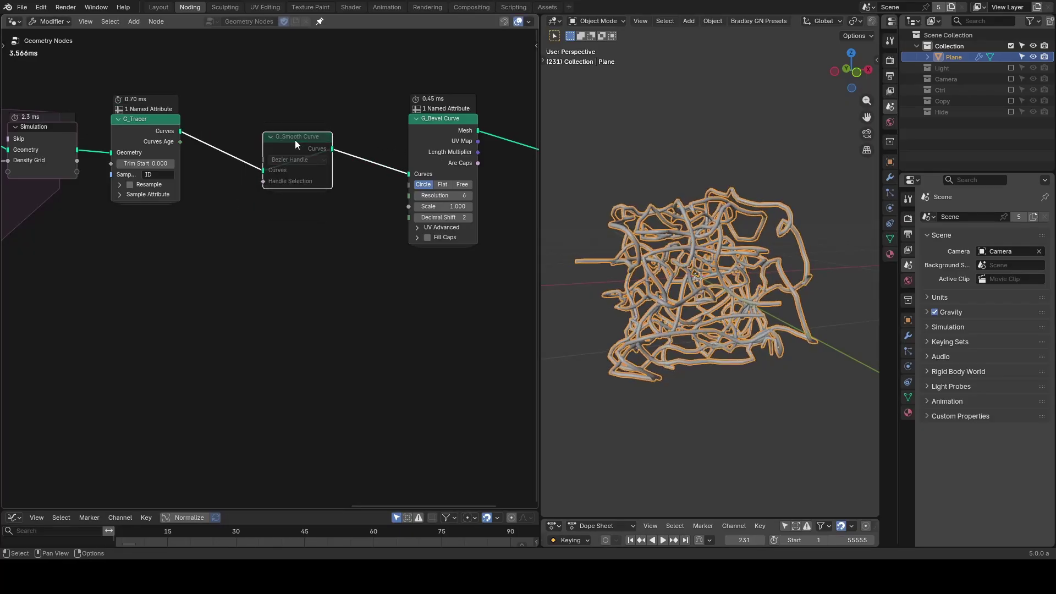
{"action": "middle_click_drag", "start_coordinate": [816, 309], "coordinate": [653, 209]}
{"action": "scroll", "coordinate": [761, 287], "scroll_direction": "up", "scroll_amount": 4}
{"action": "key", "text": "m"}
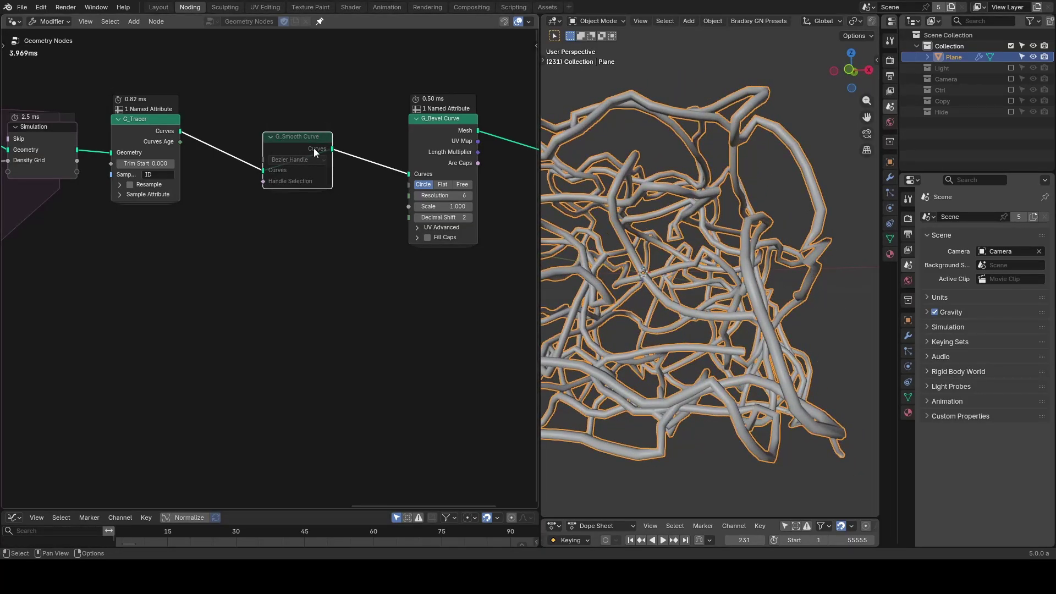
{"action": "key", "text": "m"}
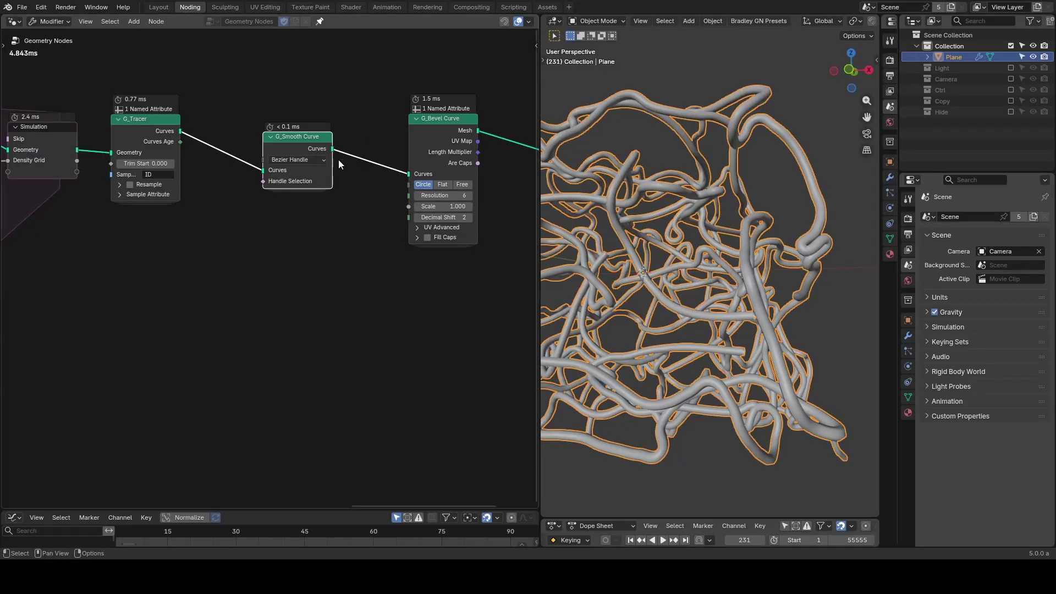
Try the Smooth Position mode on the G_Smooth Curve node, finishing with Bezier Handle selected again.
{"action": "left_click", "coordinate": [313, 161]}
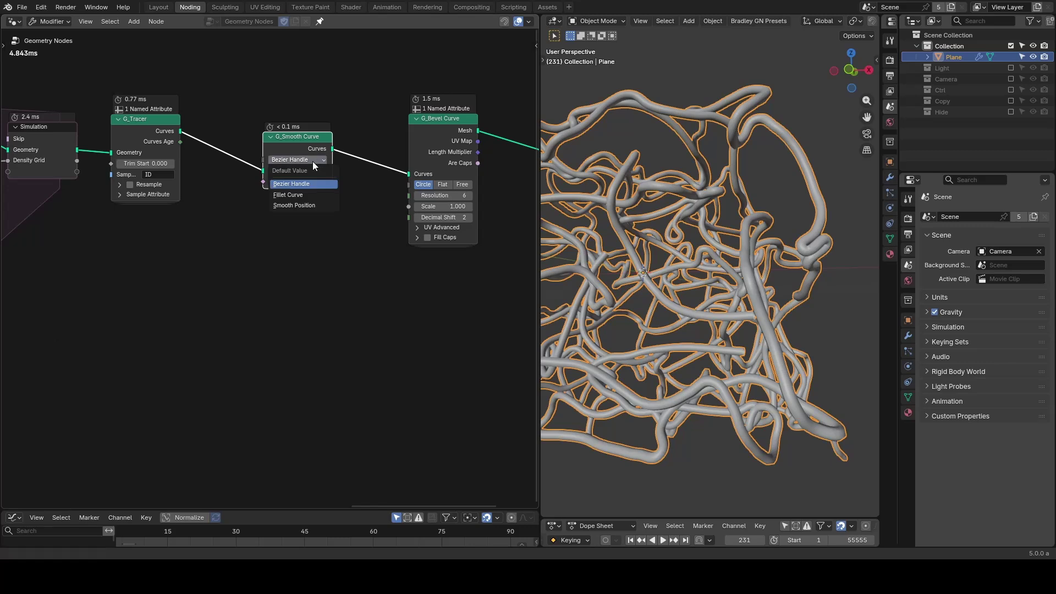
{"action": "left_click", "coordinate": [314, 206]}
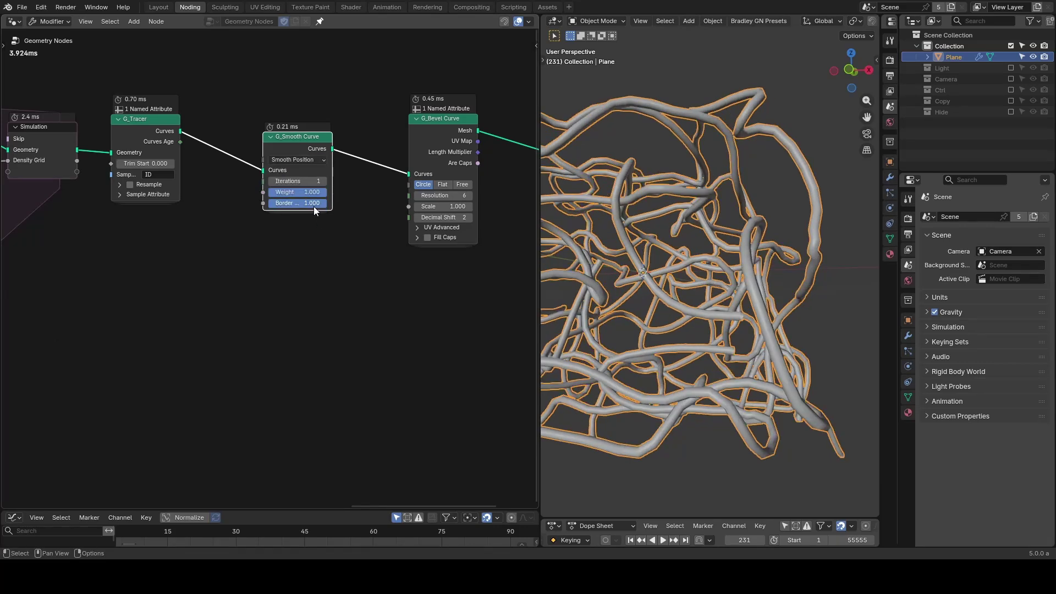
{"action": "left_click", "coordinate": [309, 160]}
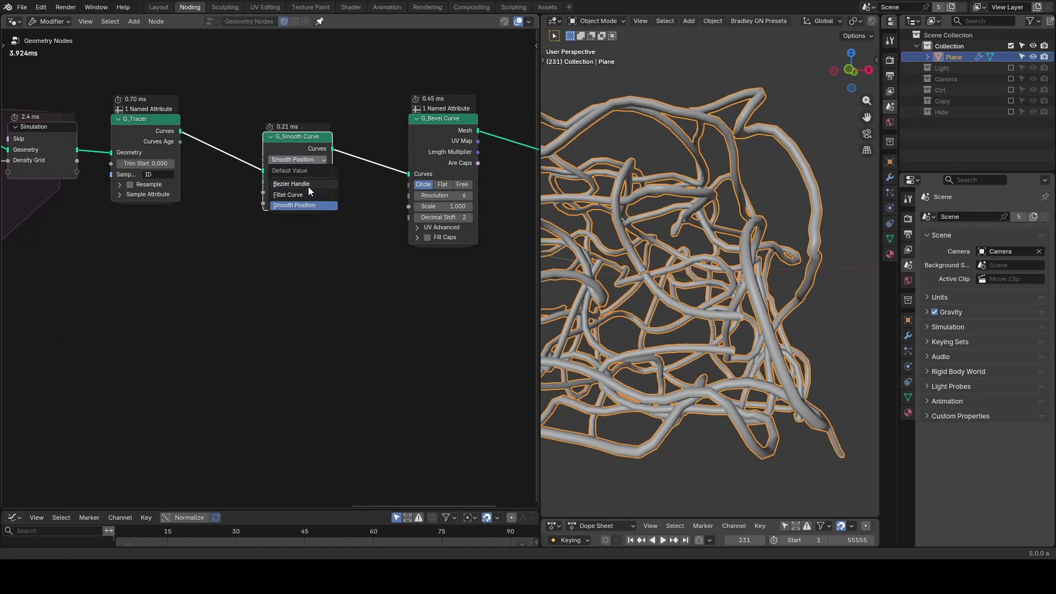
{"action": "left_click", "coordinate": [308, 185]}
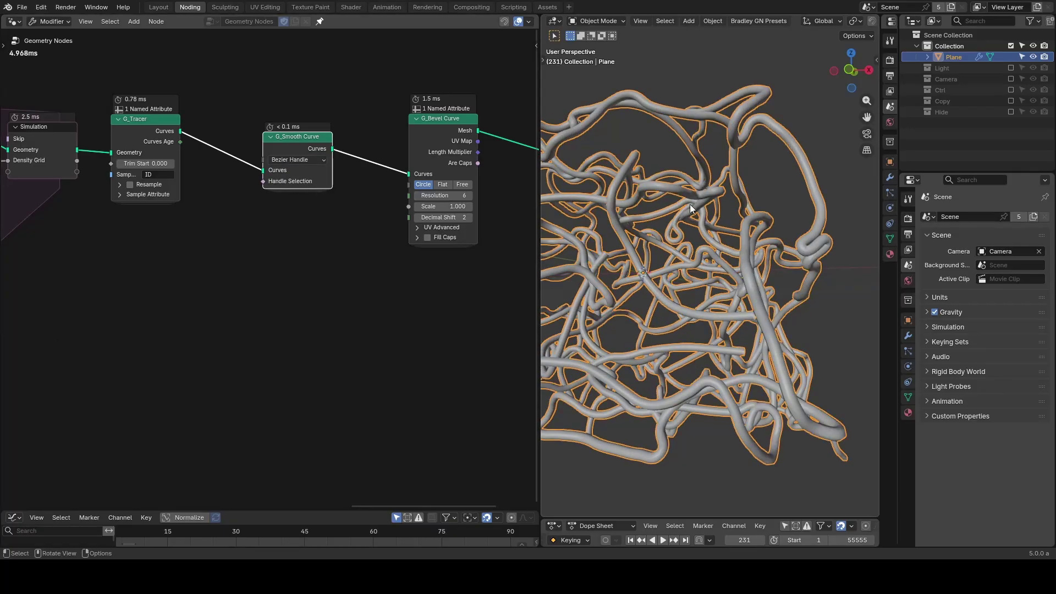
Erase the handwritten annotation beside the G_Value Precision node that drives the voxel size.
{"action": "scroll", "coordinate": [702, 196], "scroll_direction": "down", "scroll_amount": 3}
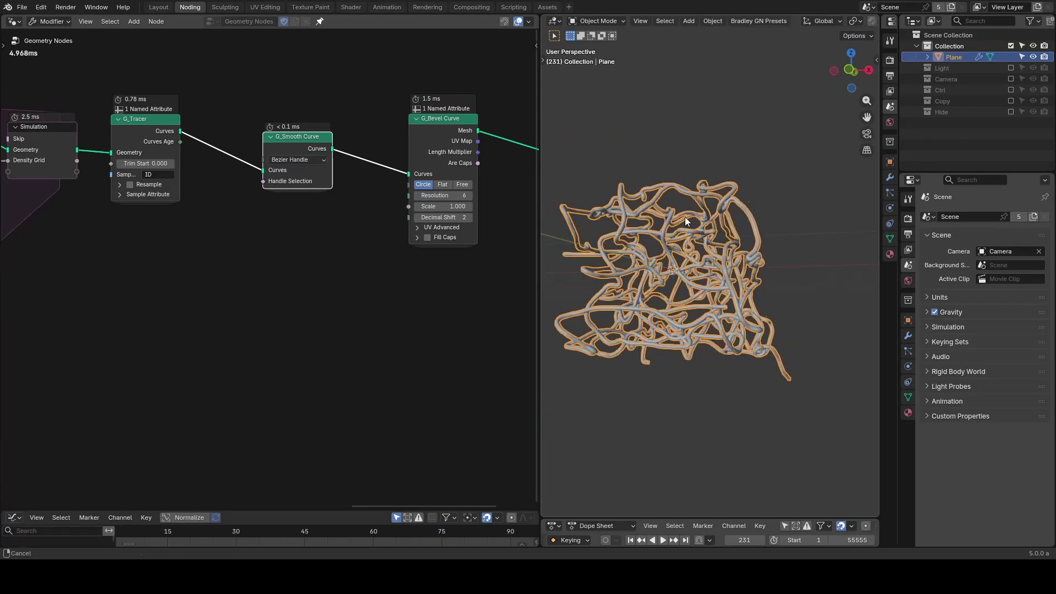
{"action": "middle_click_drag", "start_coordinate": [685, 217], "coordinate": [622, 248], "text": "shift"}
{"action": "scroll", "coordinate": [671, 252], "scroll_direction": "down", "scroll_amount": 5}
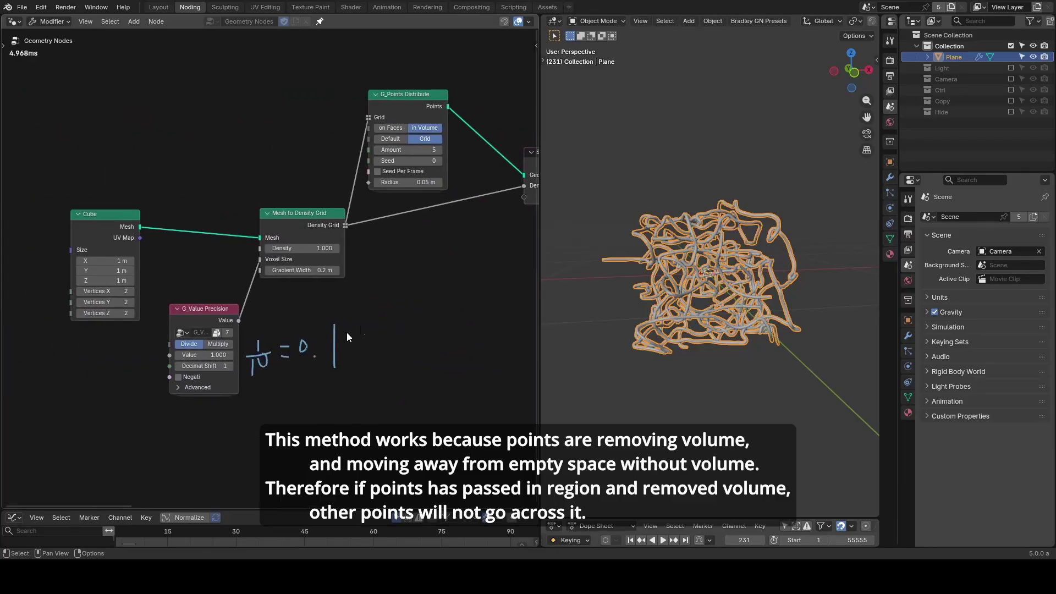
{"action": "right_click_drag", "start_coordinate": [346, 332], "coordinate": [224, 377]}
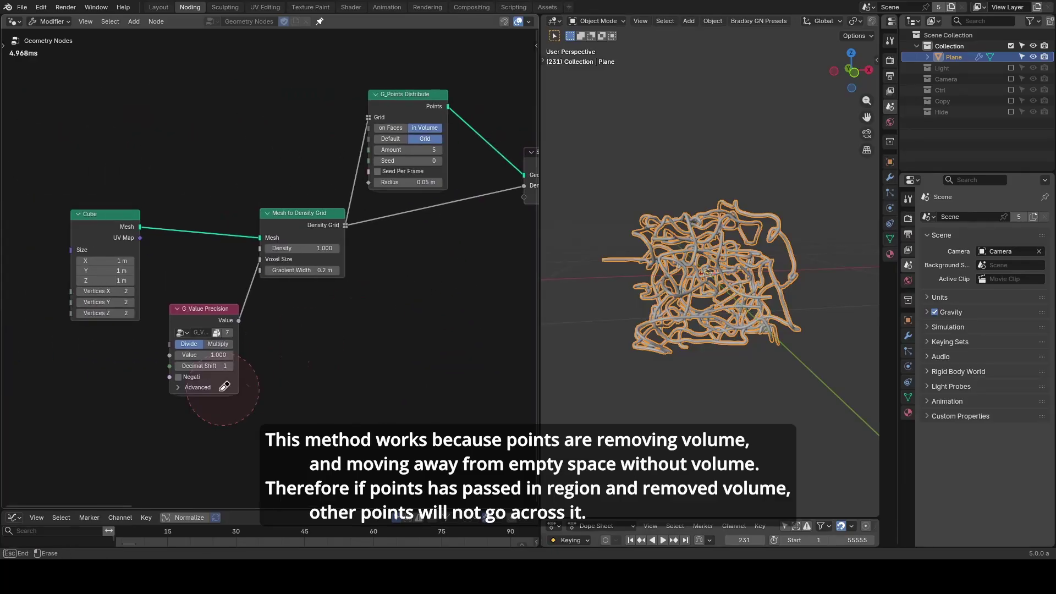
Add a Monkey mesh object to the scene.
{"action": "middle_click_drag", "start_coordinate": [210, 304], "coordinate": [360, 289]}
{"action": "scroll", "coordinate": [359, 256], "scroll_direction": "up", "scroll_amount": 2}
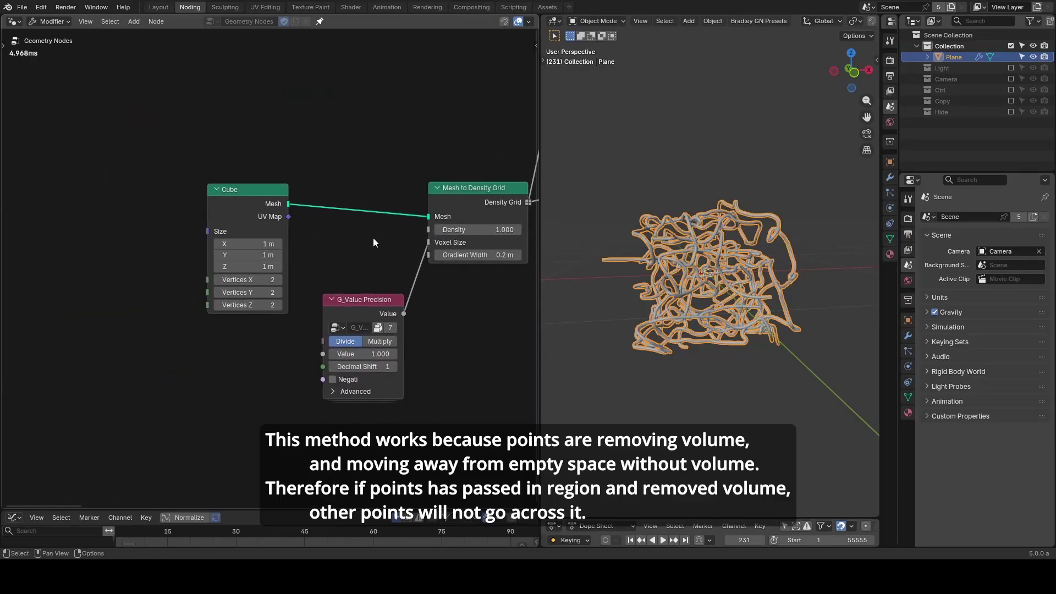
{"action": "key", "text": "shift+a"}
{"action": "mouse_move", "coordinate": [684, 150]}
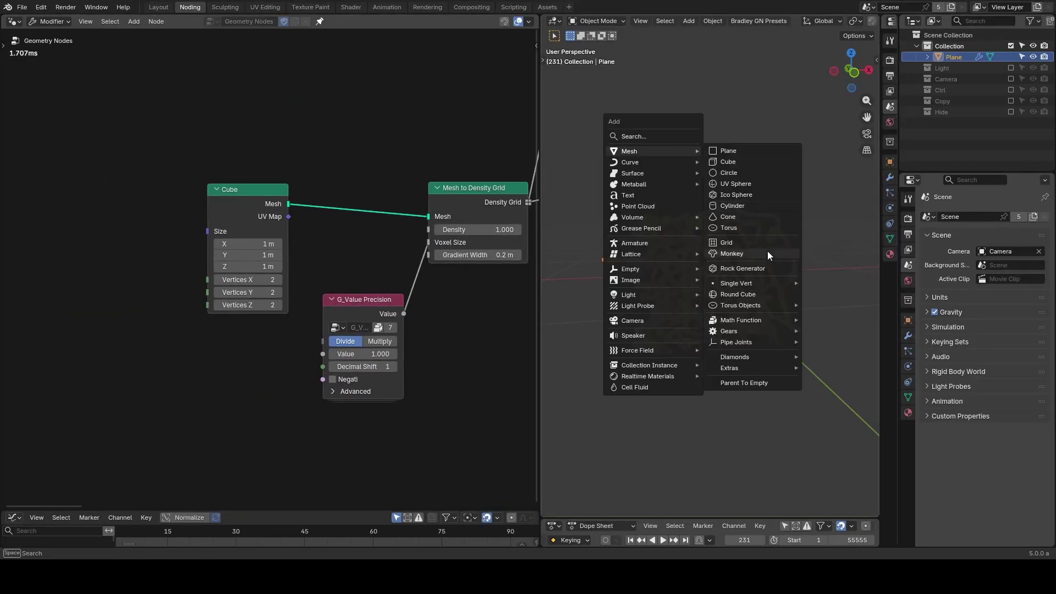
{"action": "left_click", "coordinate": [767, 252]}
Bring Suzanne in as an Object Info node, feed its Geometry into Mesh to Density Grid instead of the Cube, and hide the object.
{"action": "scroll", "coordinate": [767, 251], "scroll_direction": "down", "scroll_amount": 2}
{"action": "left_click_drag", "start_coordinate": [946, 68], "coordinate": [109, 232]}
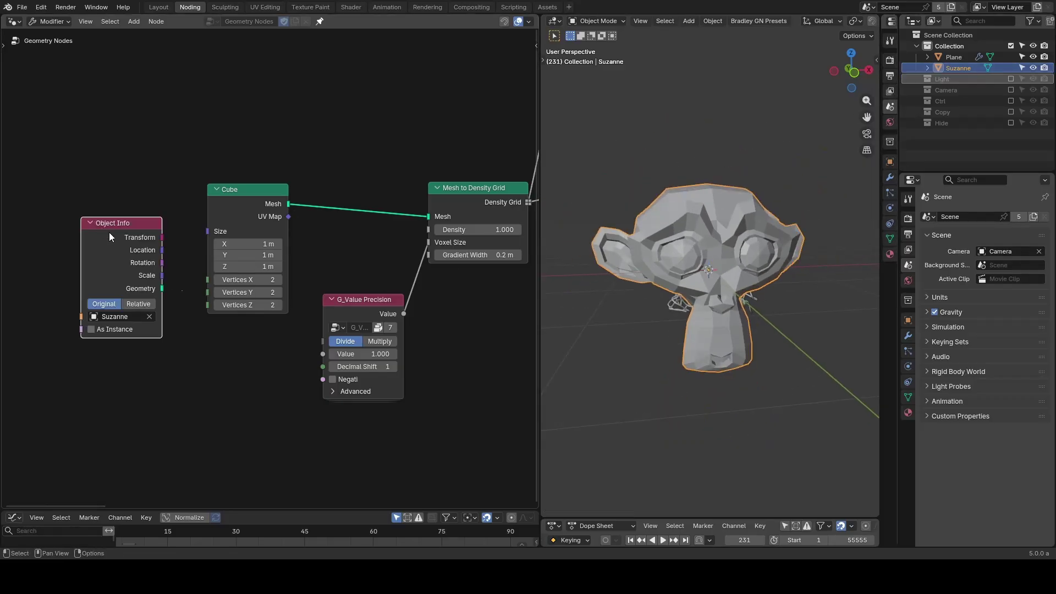
{"action": "left_click_drag", "start_coordinate": [163, 289], "coordinate": [429, 216]}
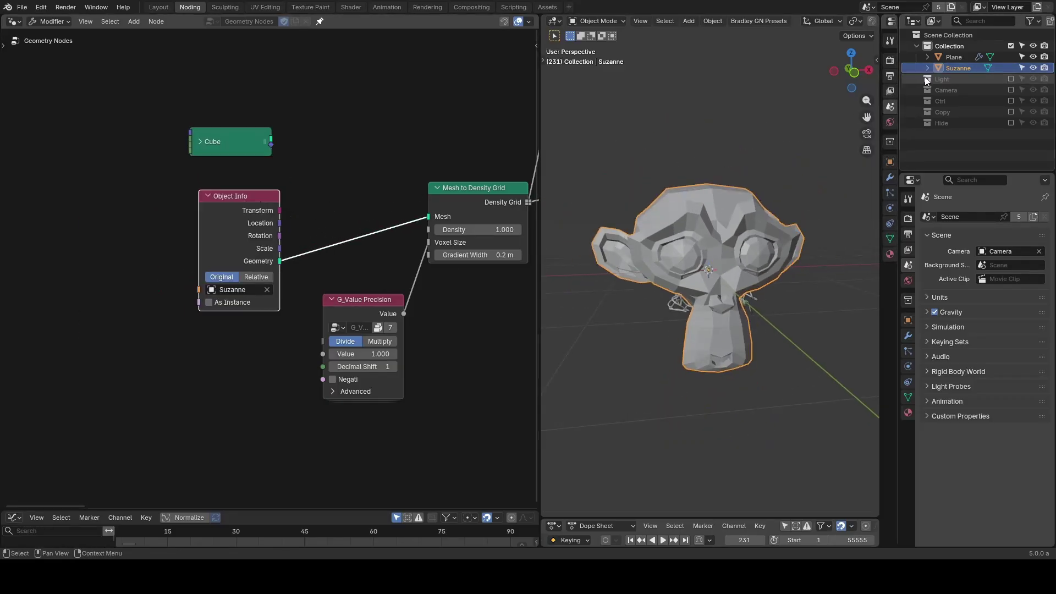
{"action": "key", "text": "h"}
Play the simulation to examine how the strands fill Suzanne's volume.
{"action": "key", "text": "space"}
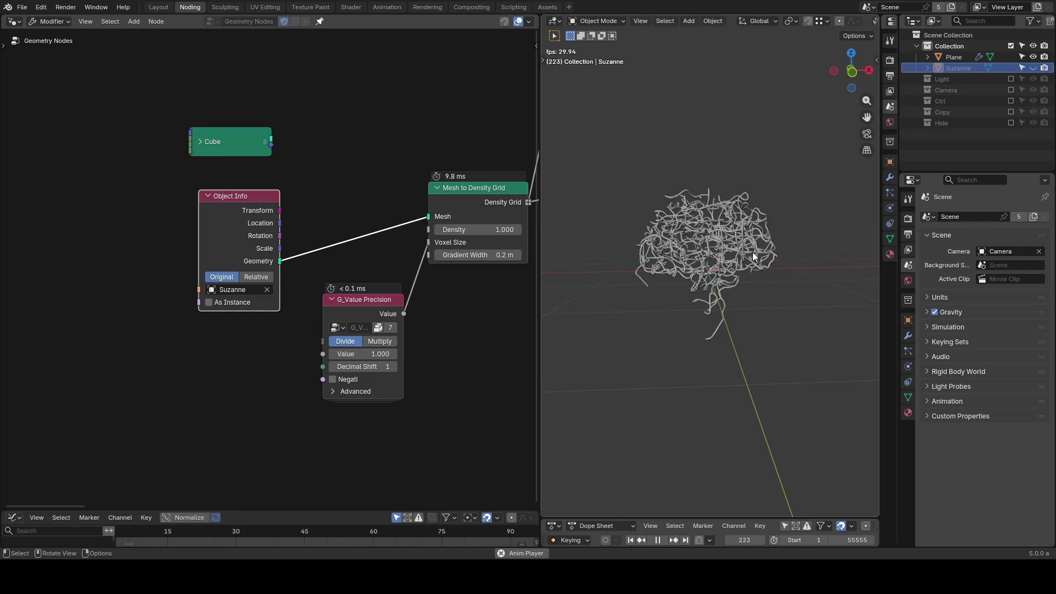
{"action": "middle_click_drag", "start_coordinate": [780, 262], "coordinate": [743, 252]}
{"action": "key", "text": "space"}
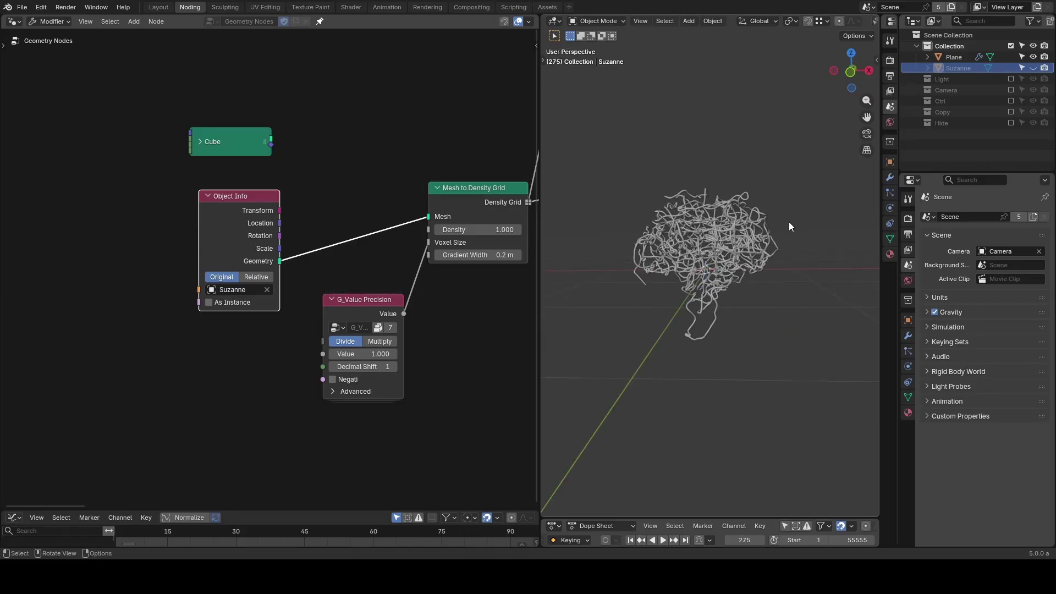
Circle the ear areas on both sides of the strands with annotations, and erase the marks.
{"action": "key", "text": "d"}
{"action": "mouse_move", "coordinate": [775, 221]}
{"action": "left_mouse_down"}
{"action": "mouse_move", "coordinate": [820, 203]}
{"action": "mouse_move", "coordinate": [788, 211]}
{"action": "left_mouse_up"}
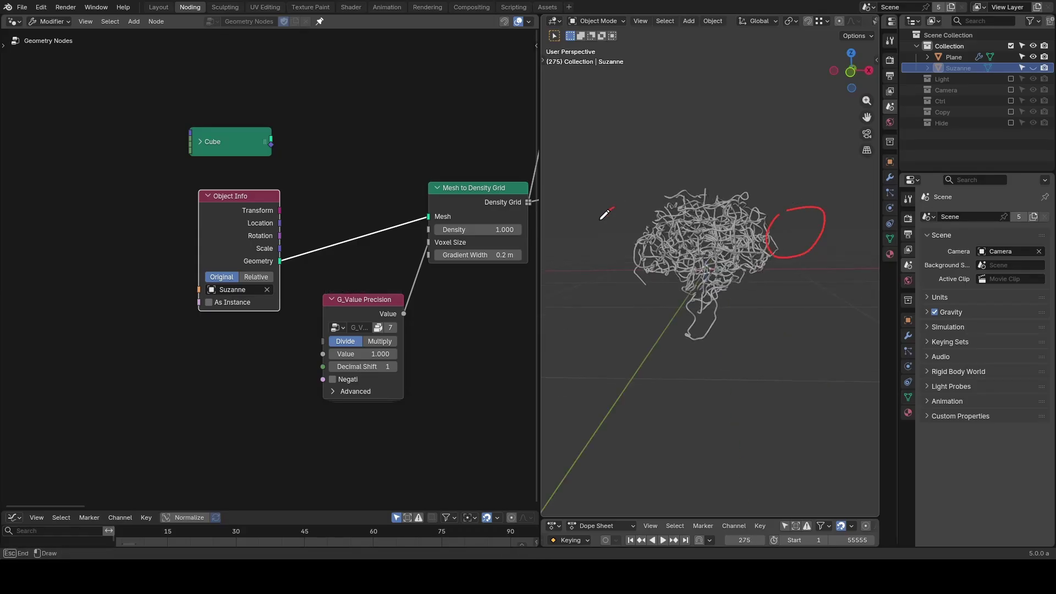
{"action": "left_click_drag", "start_coordinate": [651, 190], "coordinate": [595, 208]}
{"action": "key", "text": "d"}
{"action": "right_click_drag", "start_coordinate": [621, 220], "coordinate": [875, 212]}
Link the Mesh to Density Grid output to a Viewer and circle both ear areas of the previewed volume.
{"action": "middle_click_drag", "start_coordinate": [442, 222], "coordinate": [301, 196]}
{"action": "left_click", "coordinate": [301, 196], "text": "ctrl+shift"}
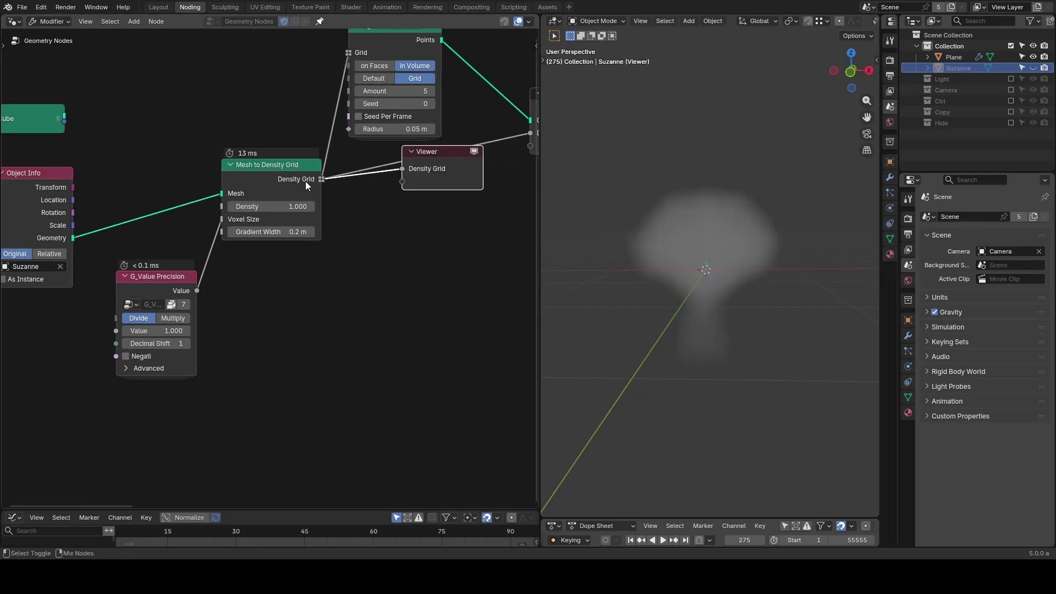
{"action": "left_click_drag", "start_coordinate": [440, 156], "coordinate": [453, 223]}
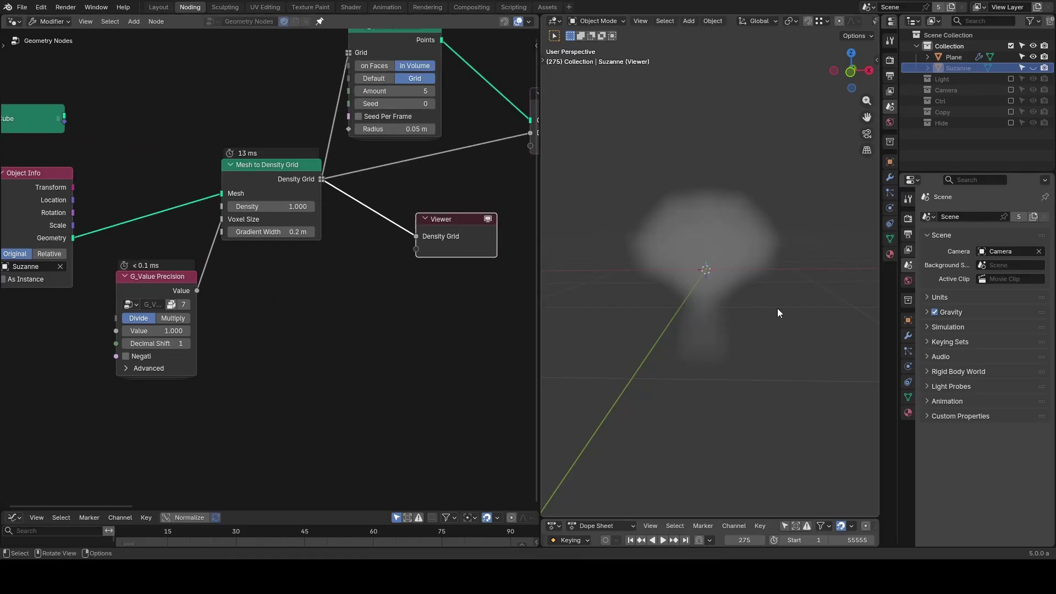
{"action": "mouse_move", "coordinate": [775, 213]}
{"action": "left_mouse_down"}
{"action": "mouse_move", "coordinate": [818, 226]}
{"action": "mouse_move", "coordinate": [764, 210]}
{"action": "left_mouse_up"}
{"action": "mouse_move", "coordinate": [599, 197]}
{"action": "left_mouse_down"}
{"action": "mouse_move", "coordinate": [650, 259]}
{"action": "mouse_move", "coordinate": [583, 209]}
{"action": "left_mouse_up"}
Try a density of 125 on the Mesh to Density Grid node, and reset the density to its default.
{"action": "middle_click_drag", "start_coordinate": [300, 209], "coordinate": [381, 217]}
{"action": "left_click", "coordinate": [374, 215]}
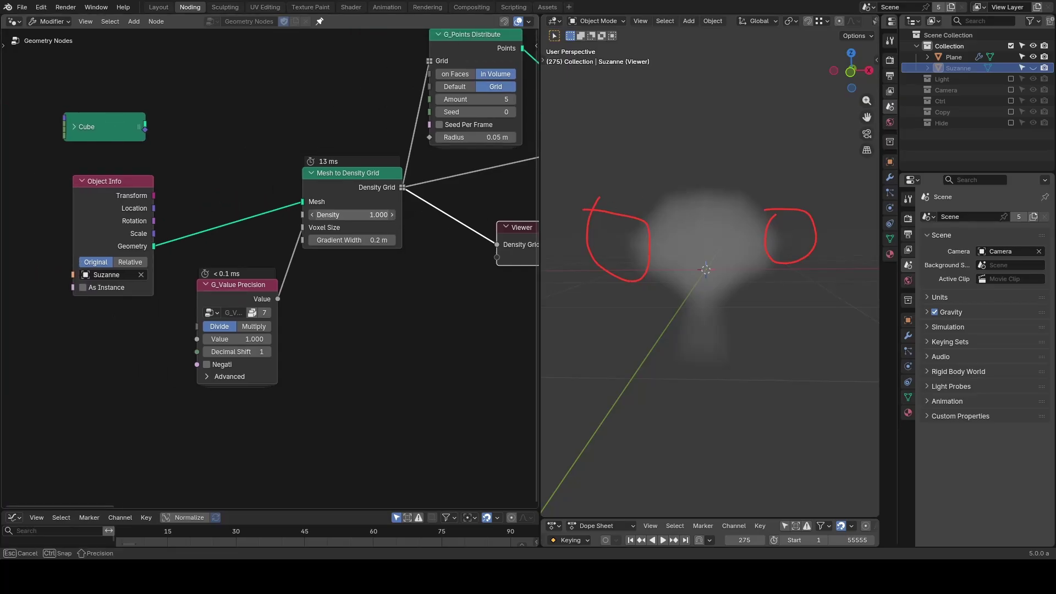
{"action": "type", "text": "125"}
{"action": "key", "text": "Return"}
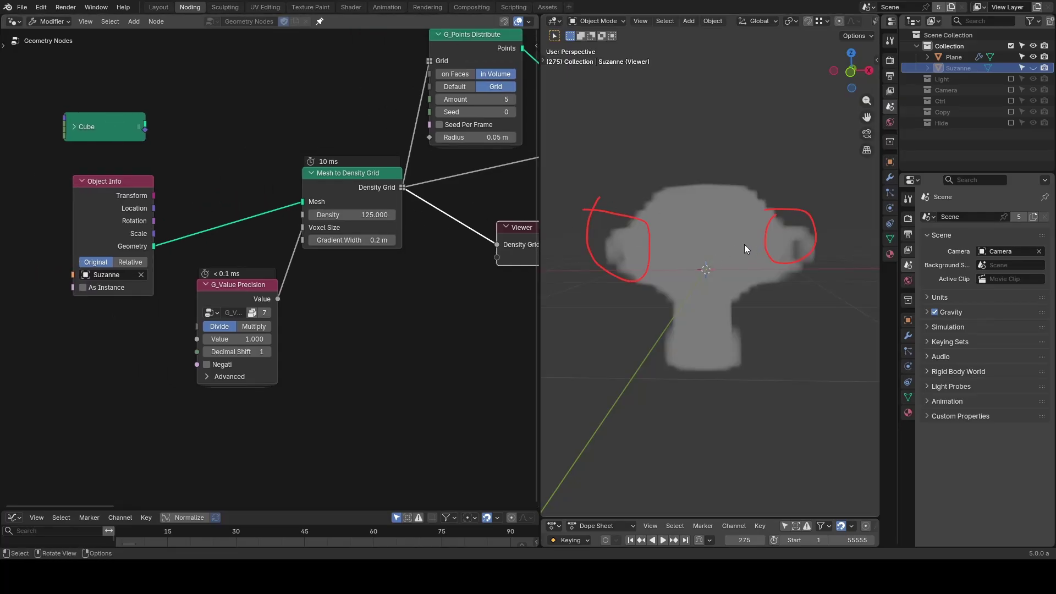
{"action": "middle_click_drag", "start_coordinate": [748, 246], "coordinate": [755, 261]}
{"action": "key", "text": "BackSpace"}
Insert a G_Normal Displacement node between Object Info and Mesh to Density Grid, with its displacement set to 3 m.
{"action": "middle_click_drag", "start_coordinate": [120, 239], "coordinate": [200, 232]}
{"action": "left_click_drag", "start_coordinate": [200, 227], "coordinate": [75, 197]}
{"action": "key", "text": "shift+a"}
{"action": "type", "text": "n"}
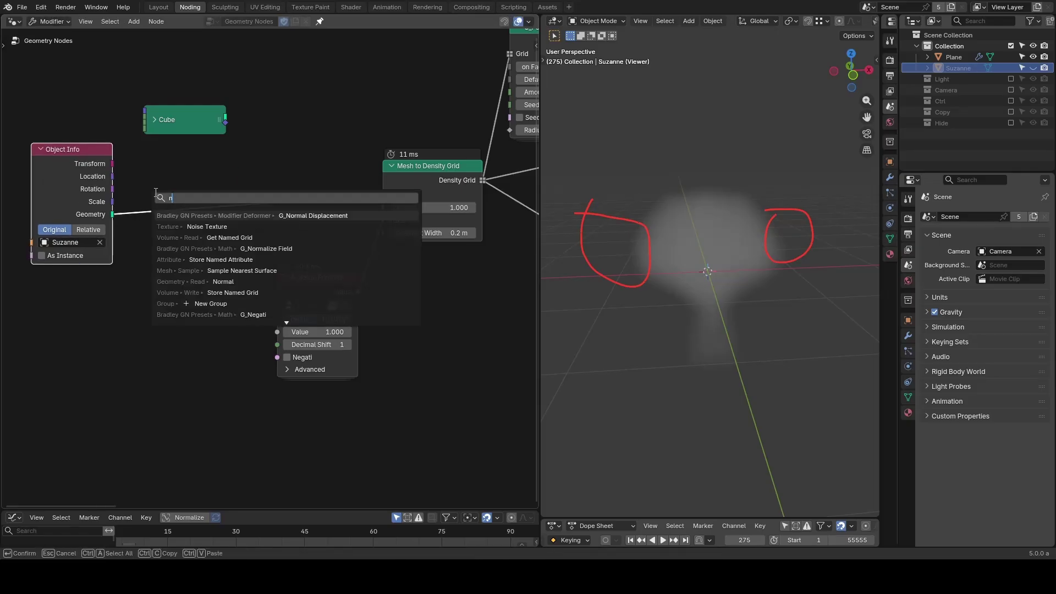
{"action": "type", "text": "ormal dis"}
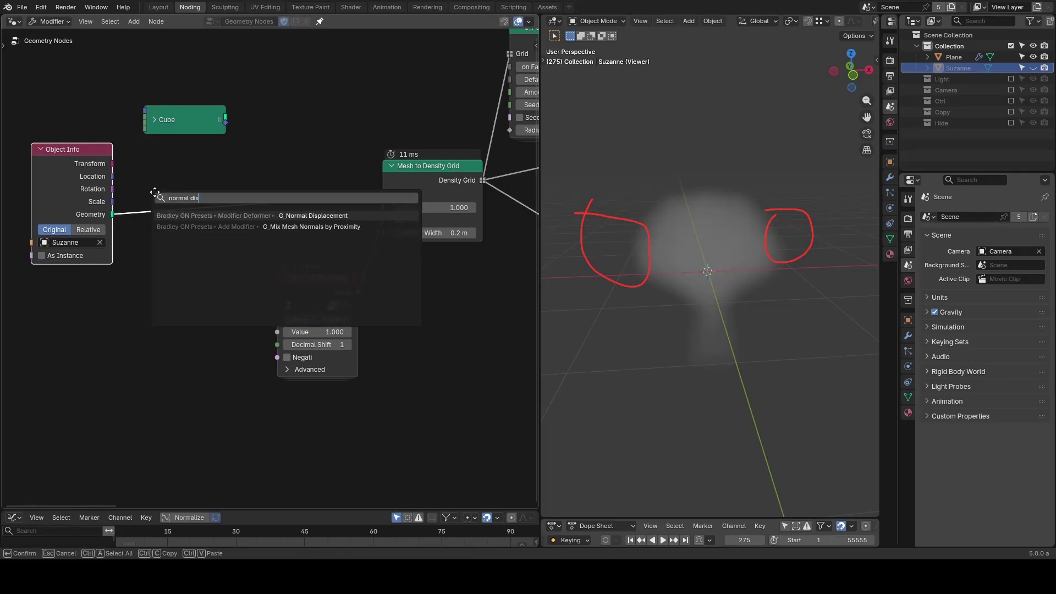
{"action": "key", "text": "Return"}
{"action": "left_click", "coordinate": [240, 166]}
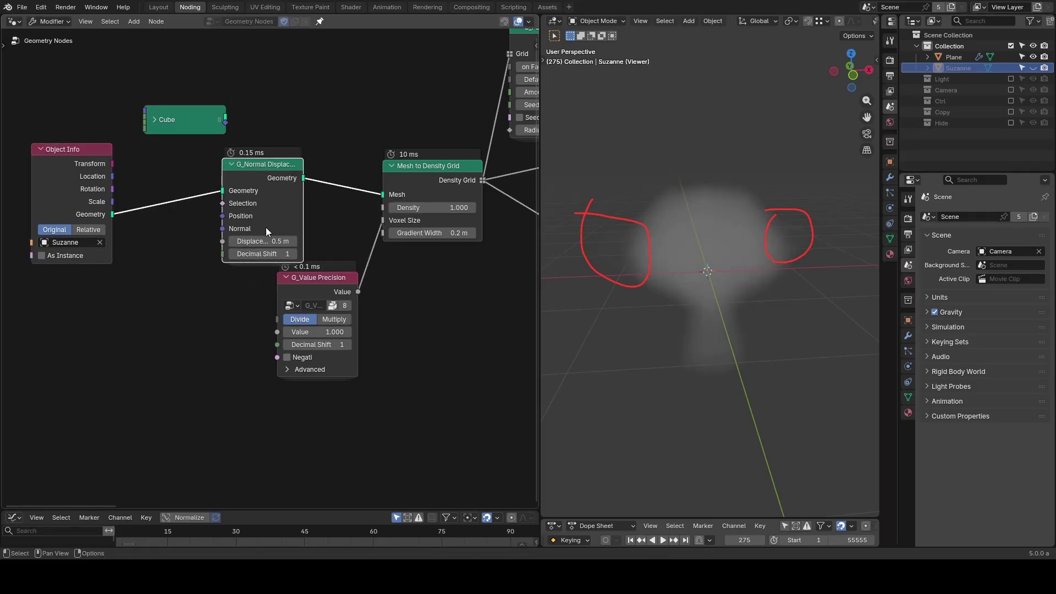
{"action": "mouse_move", "coordinate": [262, 240]}
{"action": "left_mouse_down"}
{"action": "mouse_move", "coordinate": [308, 240]}
{"action": "mouse_move", "coordinate": [264, 241]}
{"action": "left_mouse_up"}
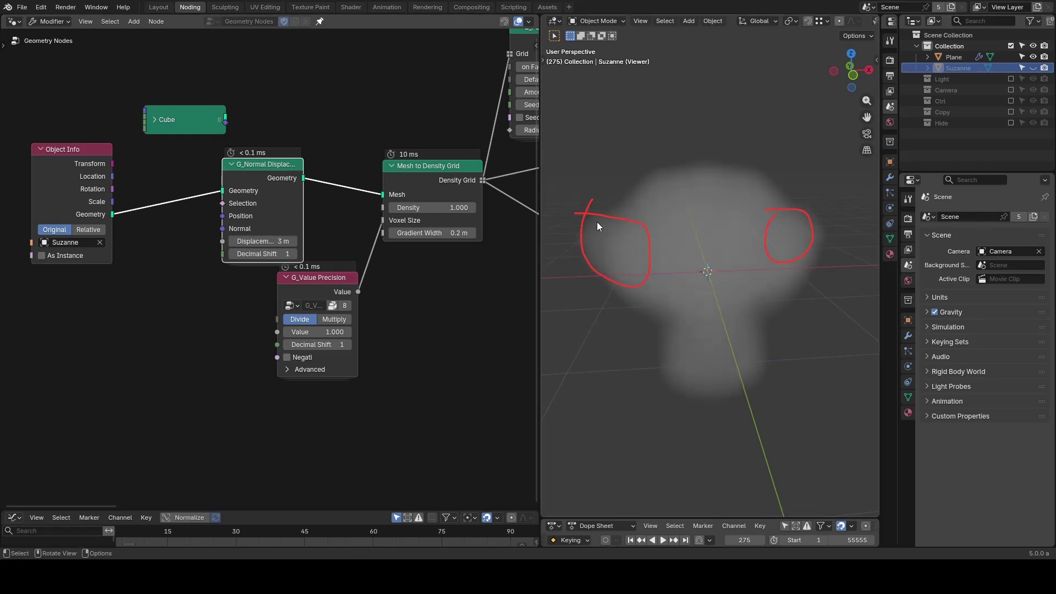
Delete the Viewer node after the Mesh to Density Grid and replay the simulation from the first frame.
{"action": "mouse_move", "coordinate": [618, 224]}
{"action": "middle_mouse_down"}
{"action": "mouse_move", "coordinate": [644, 283]}
{"action": "mouse_move", "coordinate": [637, 258]}
{"action": "middle_mouse_up"}
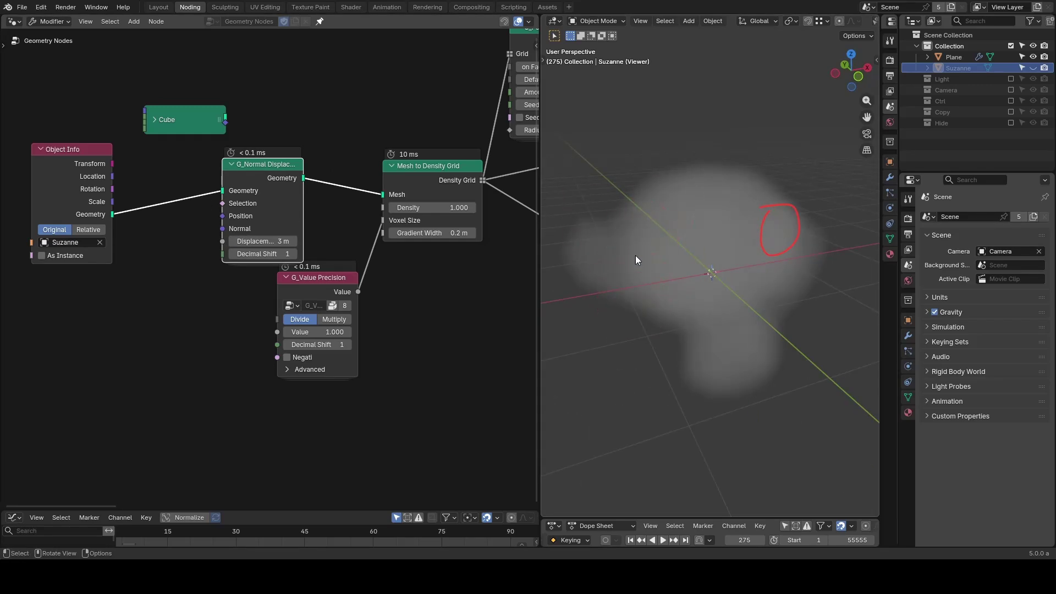
{"action": "middle_click_drag", "start_coordinate": [702, 266], "coordinate": [633, 259]}
{"action": "middle_click_drag", "start_coordinate": [495, 225], "coordinate": [377, 219]}
{"action": "left_click", "coordinate": [494, 219]}
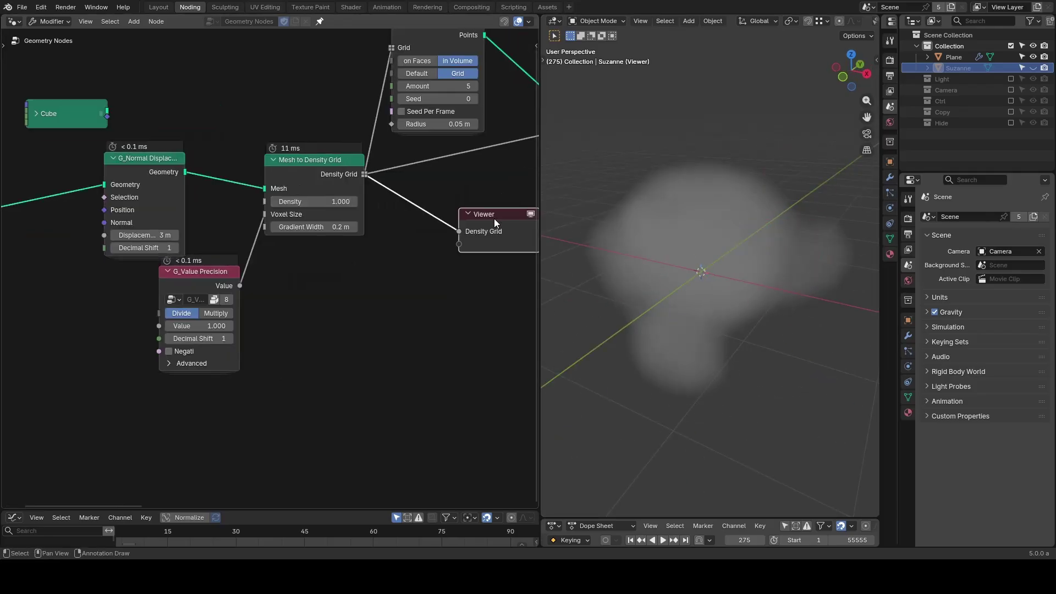
{"action": "key", "text": "x"}
{"action": "key", "text": "shift+Left"}
{"action": "key", "text": "space"}
{"action": "middle_click_drag", "start_coordinate": [689, 222], "coordinate": [722, 213]}
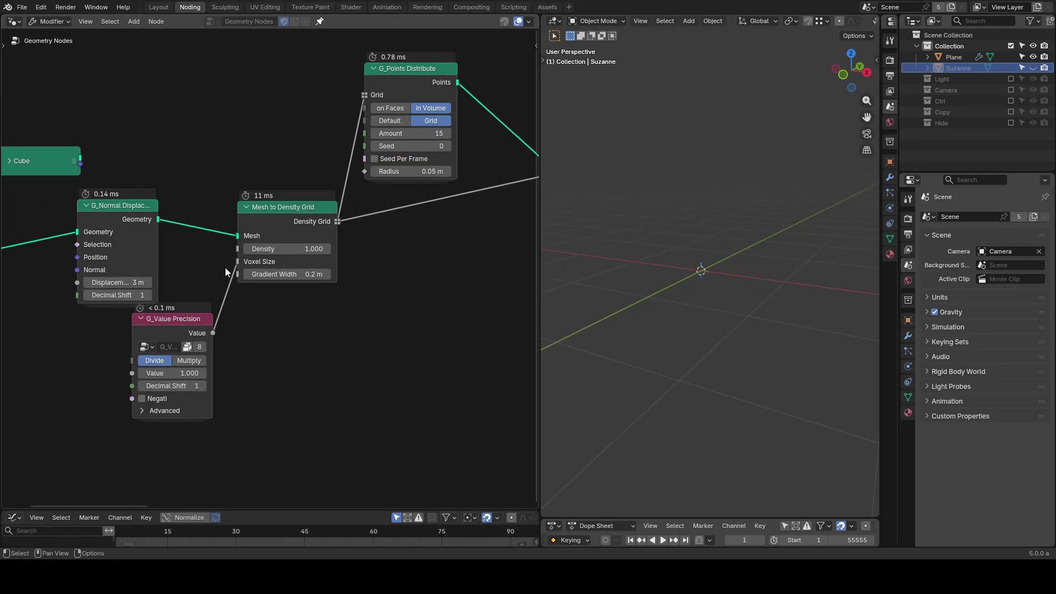
Underline the Voxel Size input on the Mesh to Density Grid node with an annotation stroke.
{"action": "key", "text": "d"}
{"action": "left_click_drag", "start_coordinate": [225, 267], "coordinate": [277, 267]}
{"action": "middle_click_drag", "start_coordinate": [187, 155], "coordinate": [228, 177]}
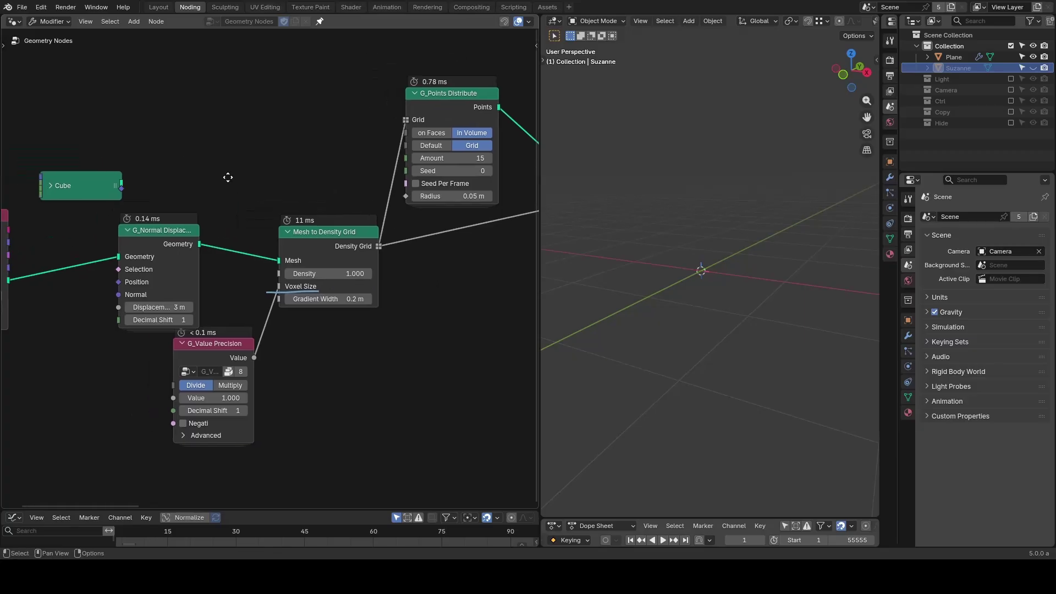
Preview the Cube node's mesh through a Viewer and mark its upper edge in the viewport with an annotation.
{"action": "left_click", "coordinate": [108, 181], "text": "ctrl+shift"}
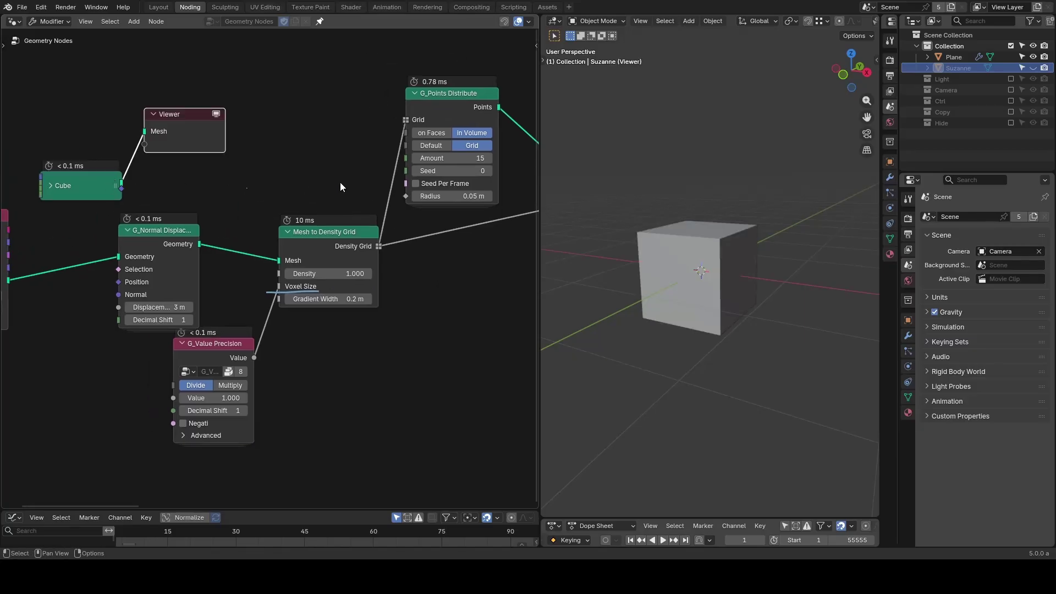
{"action": "key", "text": "d"}
{"action": "left_click_drag", "start_coordinate": [642, 231], "coordinate": [679, 224]}
Add a cube mesh object to the scene and mark its upper edge with an annotation stroke.
{"action": "key", "text": "shift+a"}
{"action": "mouse_move", "coordinate": [698, 180]}
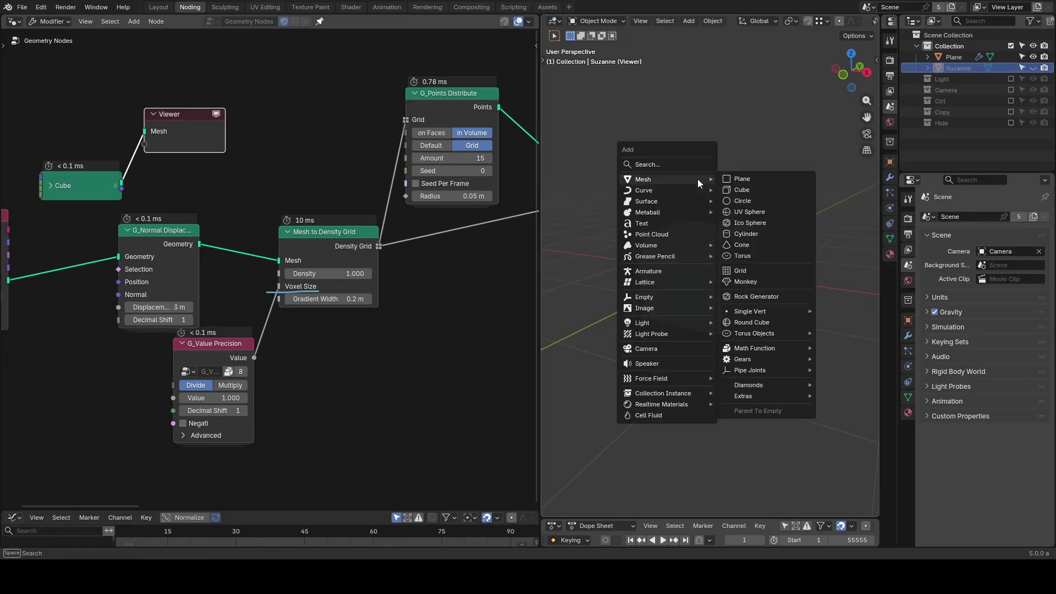
{"action": "left_click", "coordinate": [754, 189]}
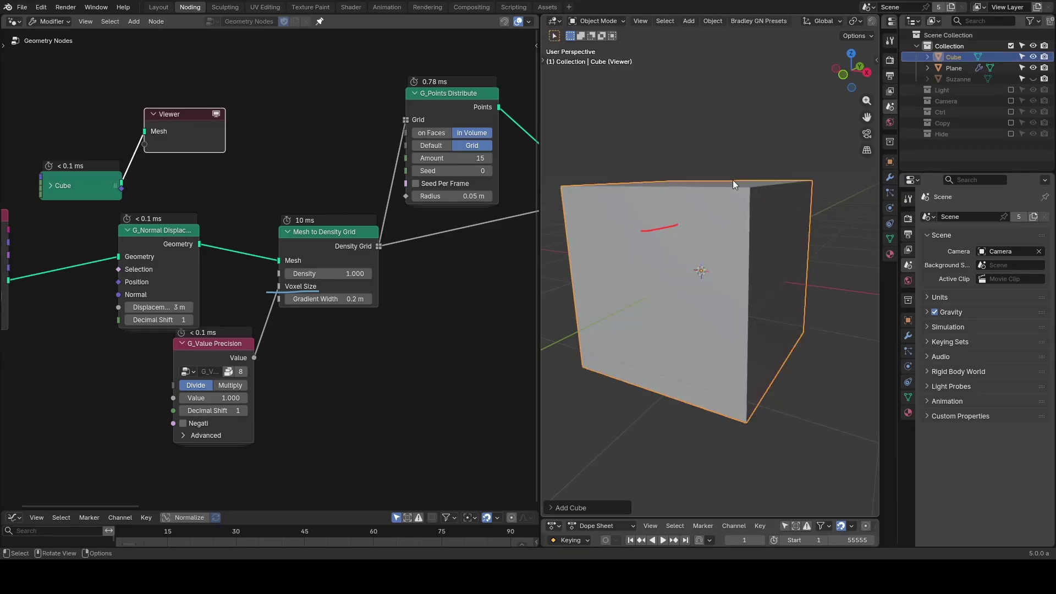
{"action": "middle_click_drag", "start_coordinate": [733, 179], "coordinate": [701, 212]}
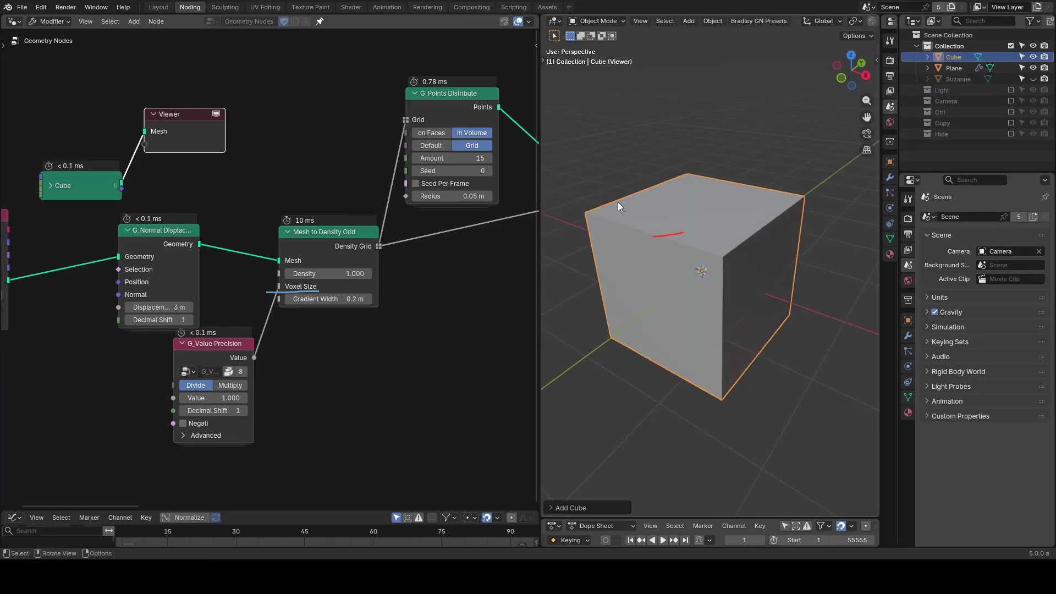
{"action": "left_click_drag", "start_coordinate": [618, 206], "coordinate": [669, 186]}
{"action": "mouse_move", "coordinate": [724, 200]}
{"action": "middle_mouse_down"}
{"action": "mouse_move", "coordinate": [746, 224]}
{"action": "mouse_move", "coordinate": [754, 207]}
{"action": "middle_mouse_up"}
Bring the cube object in as an Object Info node, hide the object, and link its Geometry to Mesh to Density Grid.
{"action": "left_click_drag", "start_coordinate": [951, 57], "coordinate": [76, 352]}
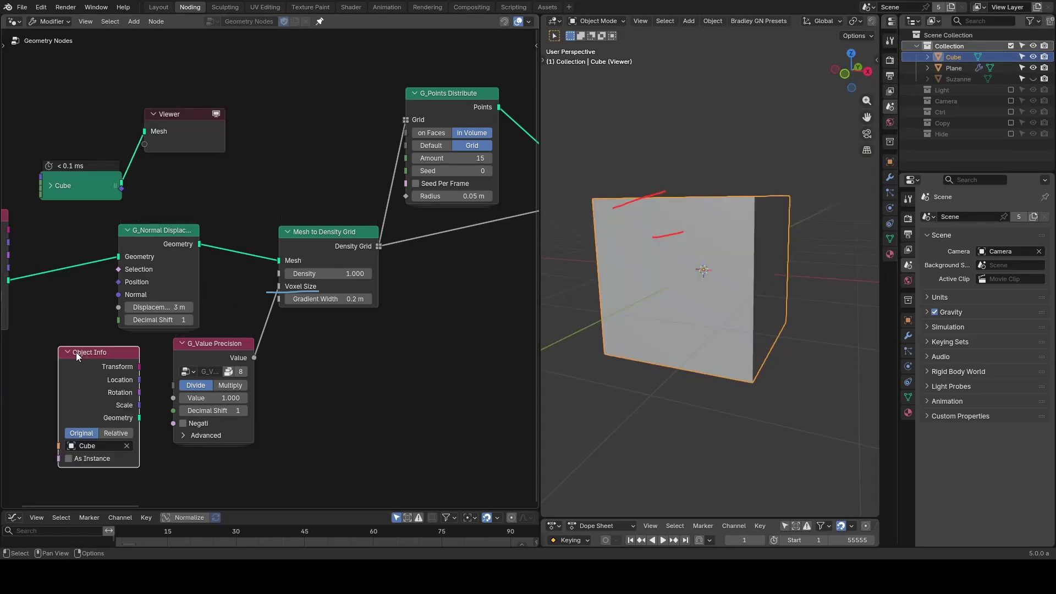
{"action": "left_click", "coordinate": [1033, 56]}
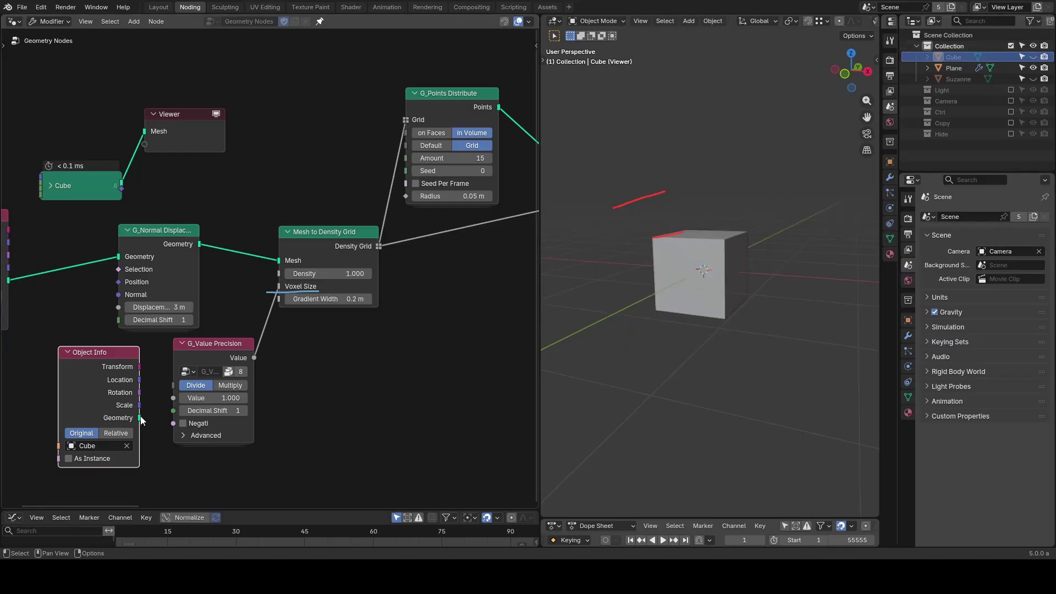
{"action": "left_click_drag", "start_coordinate": [140, 418], "coordinate": [279, 254]}
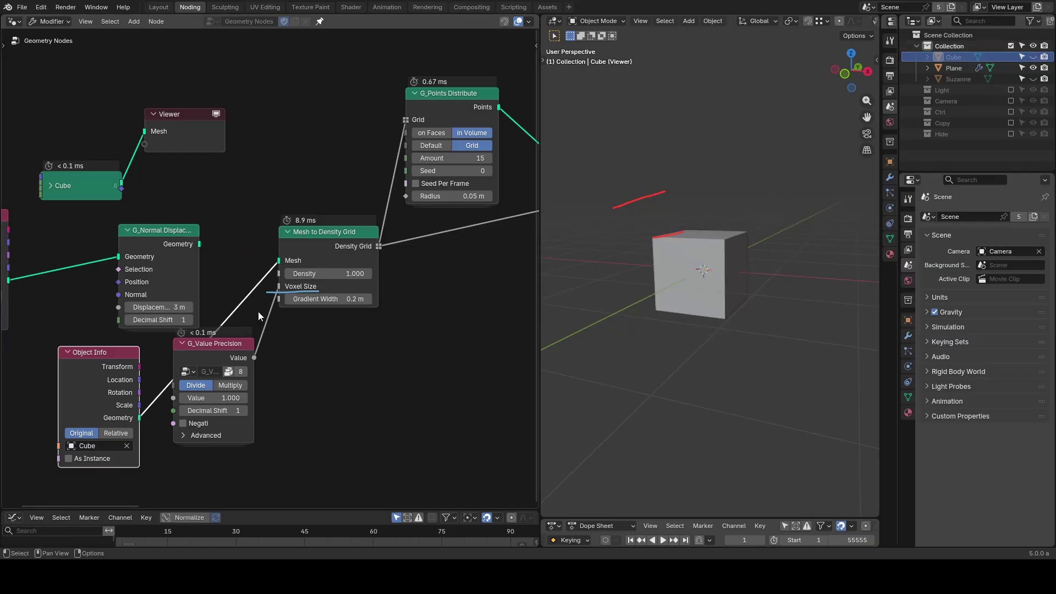
{"action": "left_click_drag", "start_coordinate": [219, 350], "coordinate": [216, 401]}
Delete the Viewer node, erase the viewport annotations, and play the simulation with the cube object.
{"action": "left_click", "coordinate": [192, 129]}
{"action": "key", "text": "x"}
{"action": "mouse_move", "coordinate": [680, 197]}
{"action": "right_mouse_down"}
{"action": "mouse_move", "coordinate": [622, 240]}
{"action": "mouse_move", "coordinate": [660, 217]}
{"action": "right_mouse_up"}
{"action": "key", "text": "space"}
{"action": "key", "text": "space"}
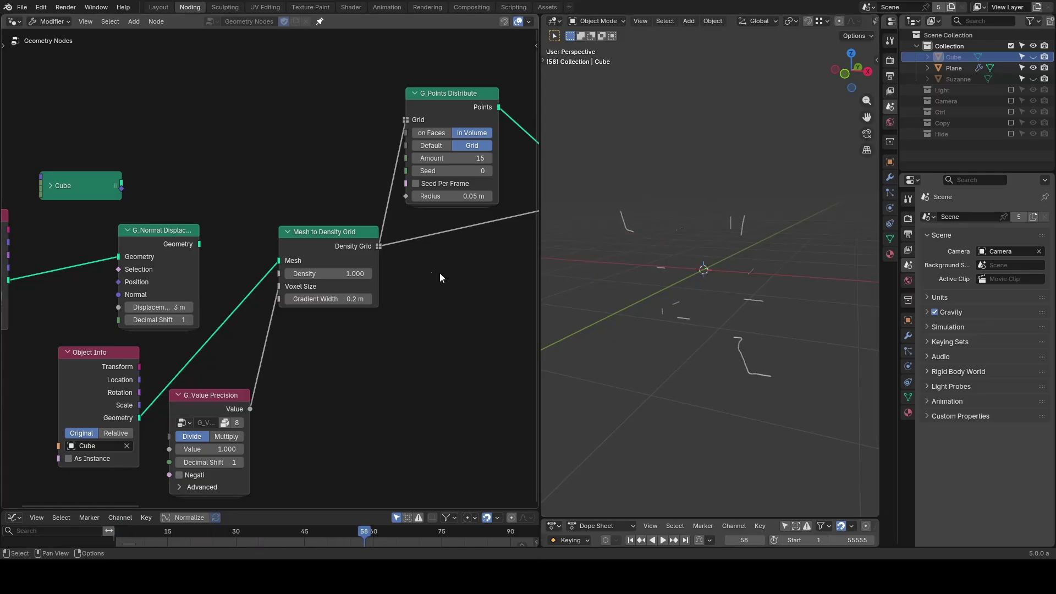
Set the G_Value Precision value to 2 and replay the simulation from the first frame.
{"action": "middle_click_drag", "start_coordinate": [452, 298], "coordinate": [375, 263]}
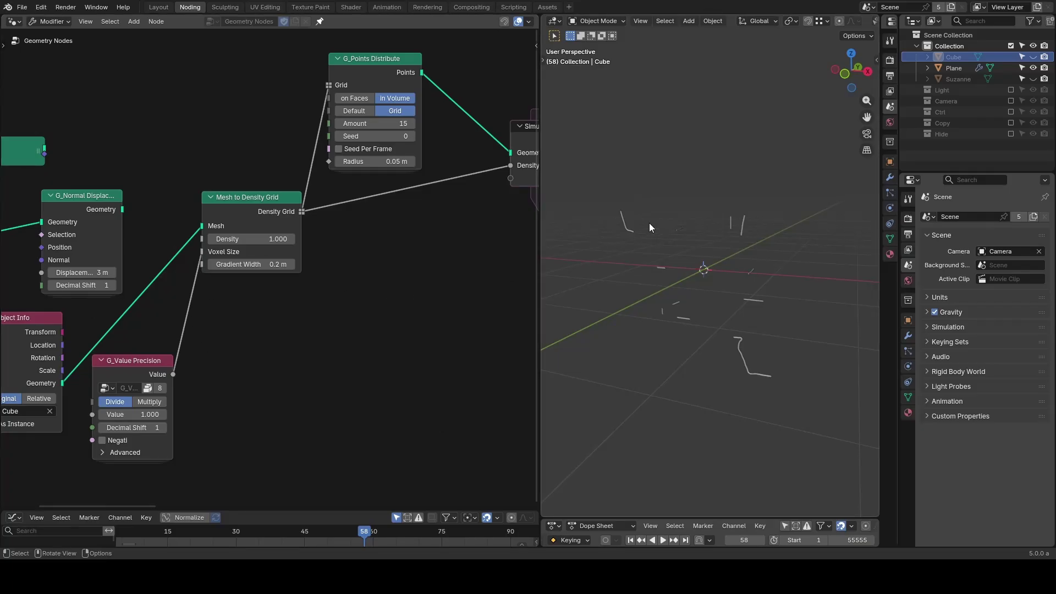
{"action": "left_click", "coordinate": [147, 414]}
{"action": "type", "text": "2"}
{"action": "key", "text": "Return"}
{"action": "key", "text": "shift+Left"}
{"action": "key", "text": "space"}
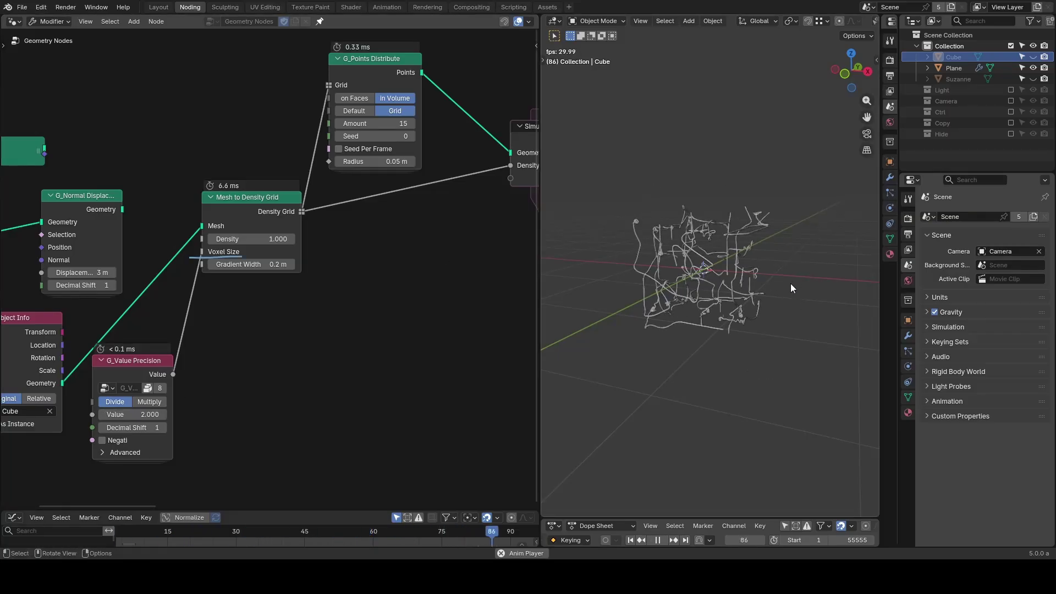
{"action": "key", "text": "space"}
Set the G_Proximity Falloff Scale Offset to 2 and draw an annotation line to it from the G_Value Precision node.
{"action": "scroll", "coordinate": [696, 273], "scroll_direction": "up", "scroll_amount": 3}
{"action": "middle_click_drag", "start_coordinate": [692, 270], "coordinate": [721, 264]}
{"action": "middle_click_drag", "start_coordinate": [486, 240], "coordinate": [248, 168]}
{"action": "middle_click_drag", "start_coordinate": [248, 168], "coordinate": [264, 204], "text": "ctrl"}
{"action": "middle_click_drag", "start_coordinate": [264, 205], "coordinate": [316, 190]}
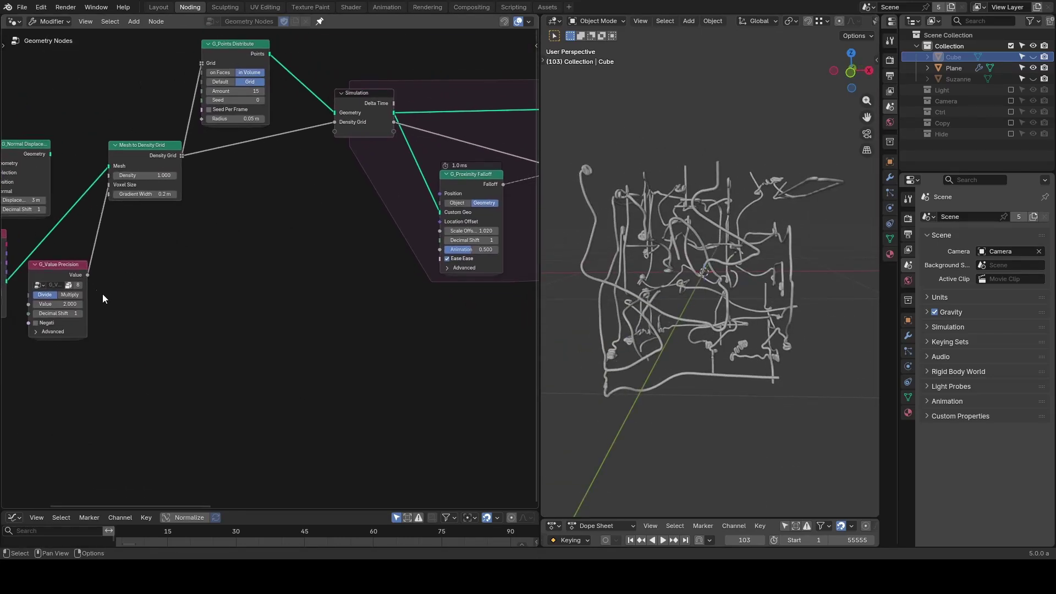
{"action": "left_click_drag", "start_coordinate": [88, 274], "coordinate": [440, 231]}
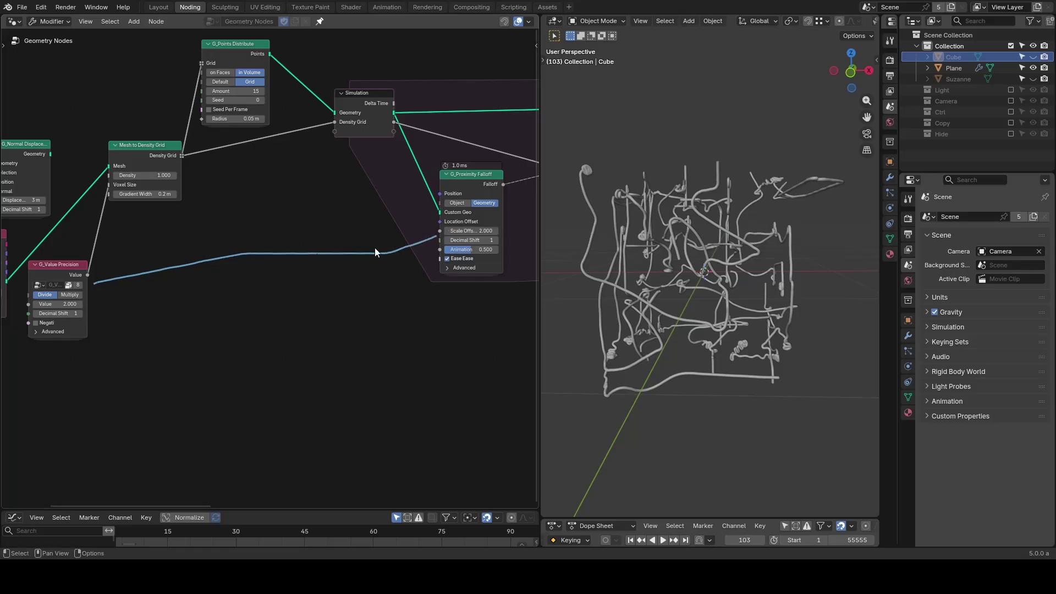
Replay the simulation from the first frame and erase the annotation line between the two nodes.
{"action": "key", "text": "shift+Left"}
{"action": "key", "text": "space"}
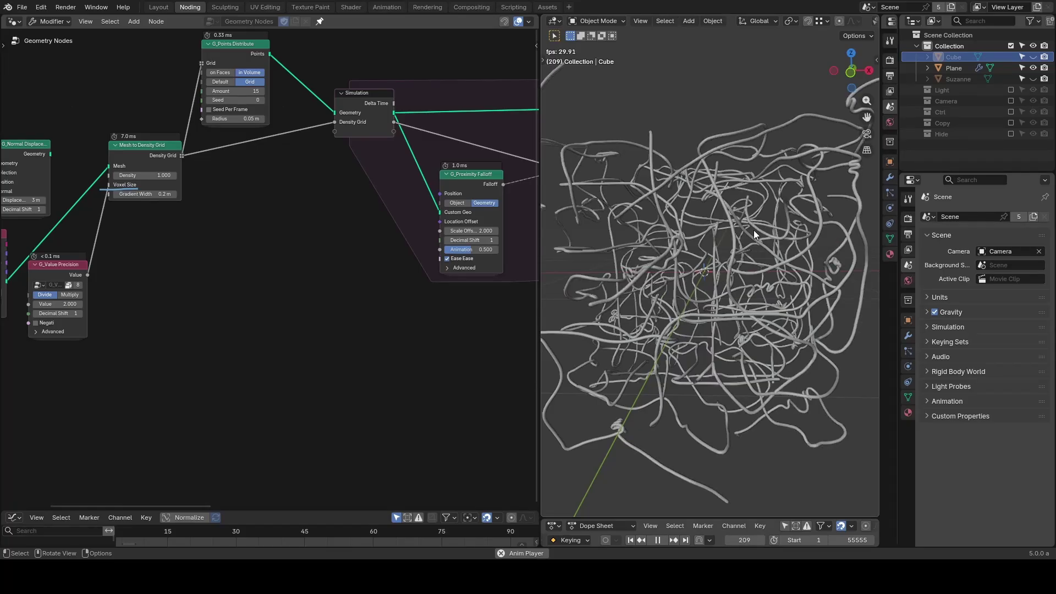
{"action": "key", "text": "space"}
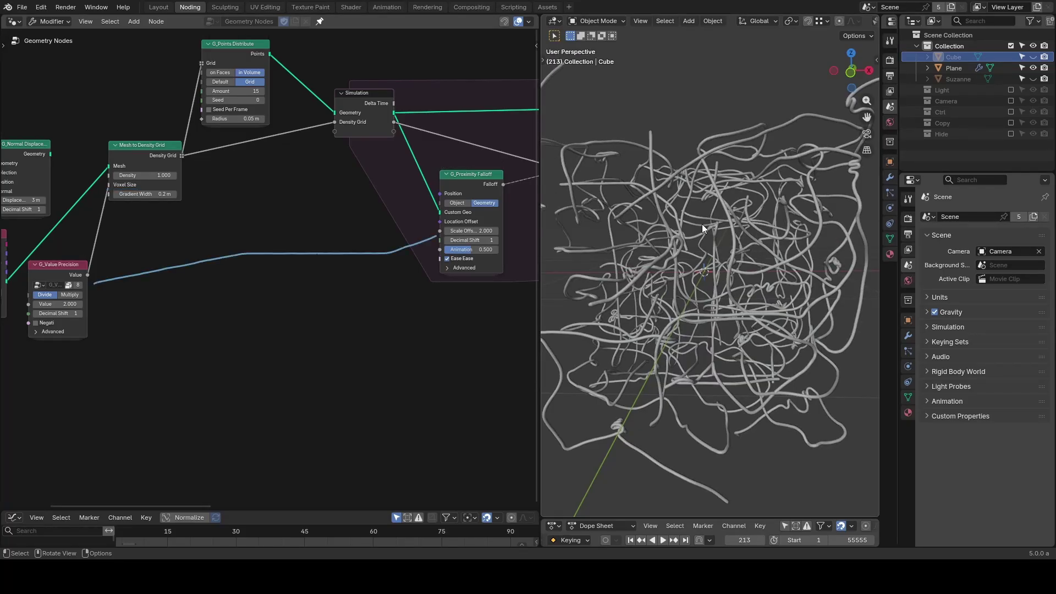
{"action": "right_click_drag", "start_coordinate": [102, 286], "coordinate": [456, 242]}
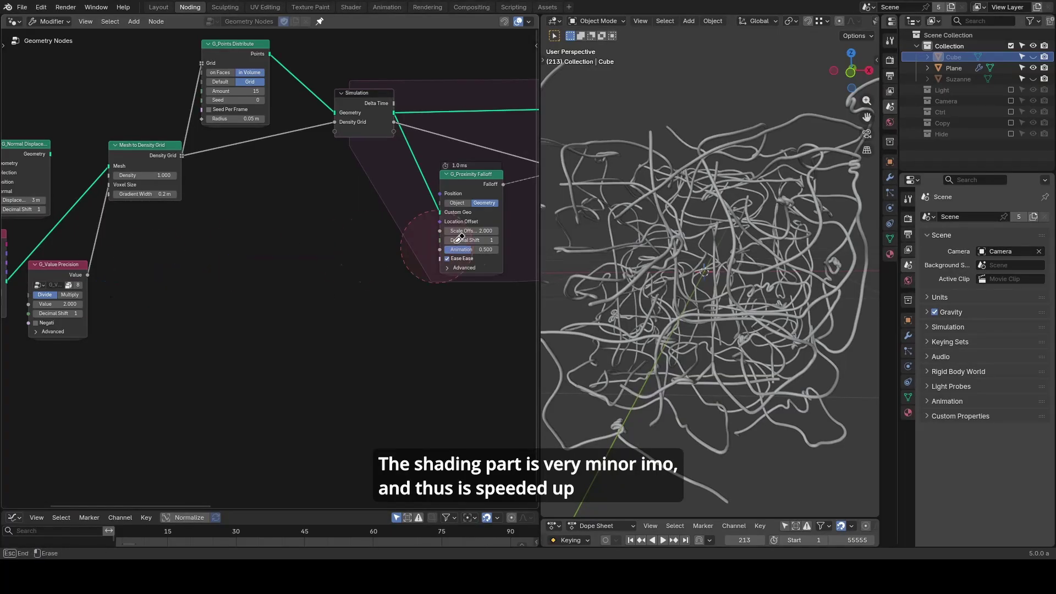
Insert a Set Material node between G_Bevel Curve and Group Output and assign it the existing material named Material.
{"action": "scroll", "coordinate": [431, 306], "scroll_direction": "down", "scroll_amount": 10}
{"action": "middle_click_drag", "start_coordinate": [432, 305], "coordinate": [160, 276]}
{"action": "middle_click_drag", "start_coordinate": [480, 267], "coordinate": [323, 295]}
{"action": "scroll", "coordinate": [408, 267], "scroll_direction": "up", "scroll_amount": 7}
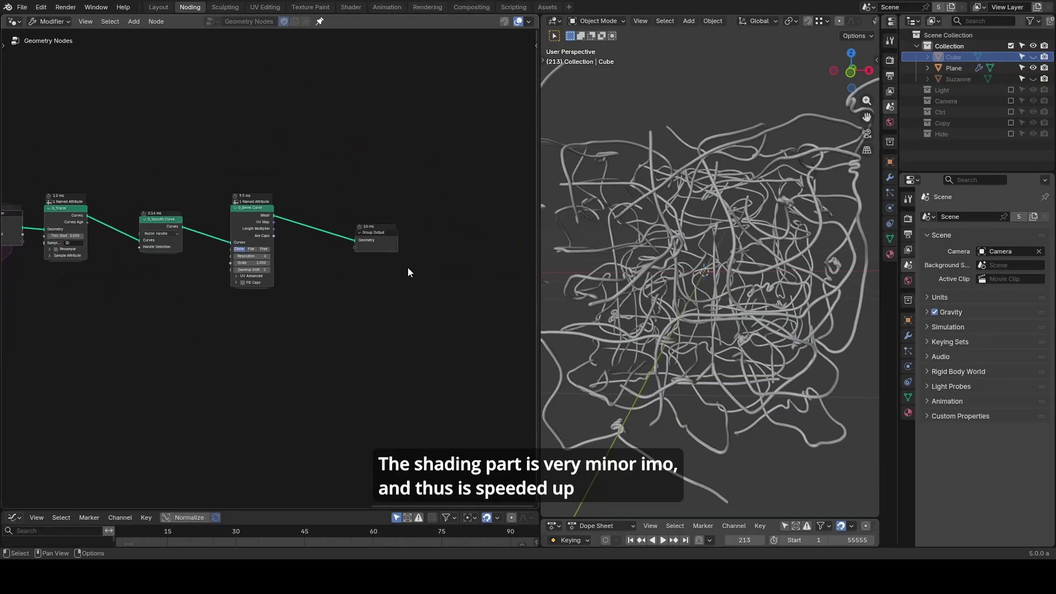
{"action": "scroll", "coordinate": [408, 267], "scroll_direction": "up", "scroll_amount": 3}
{"action": "key", "text": "shift+a"}
{"action": "type", "text": "set mat"}
{"action": "key", "text": "Return"}
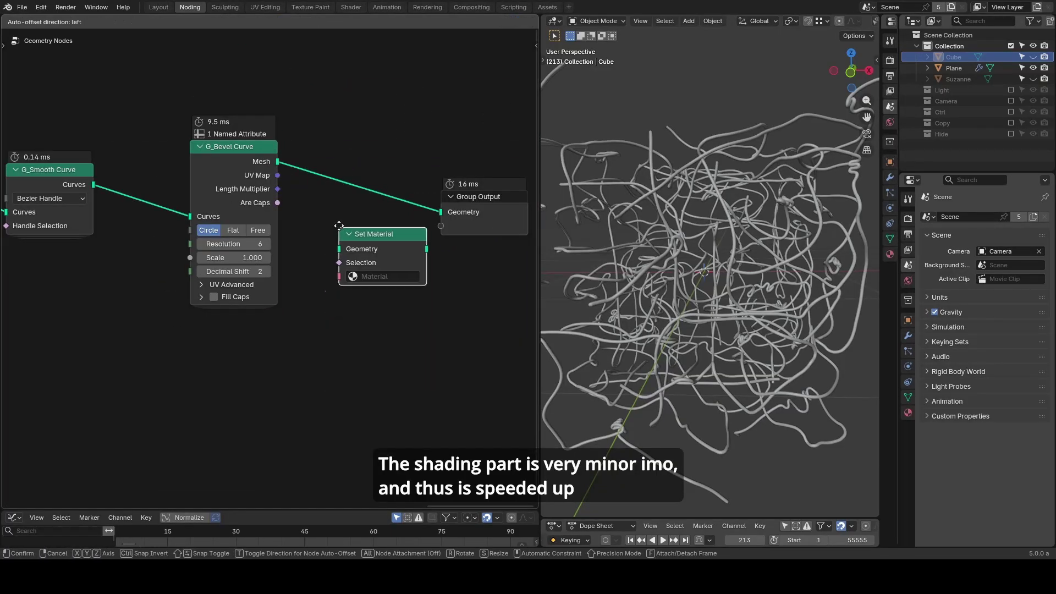
{"action": "left_click", "coordinate": [328, 182]}
{"action": "left_click", "coordinate": [908, 413]}
{"action": "left_click", "coordinate": [365, 233]}
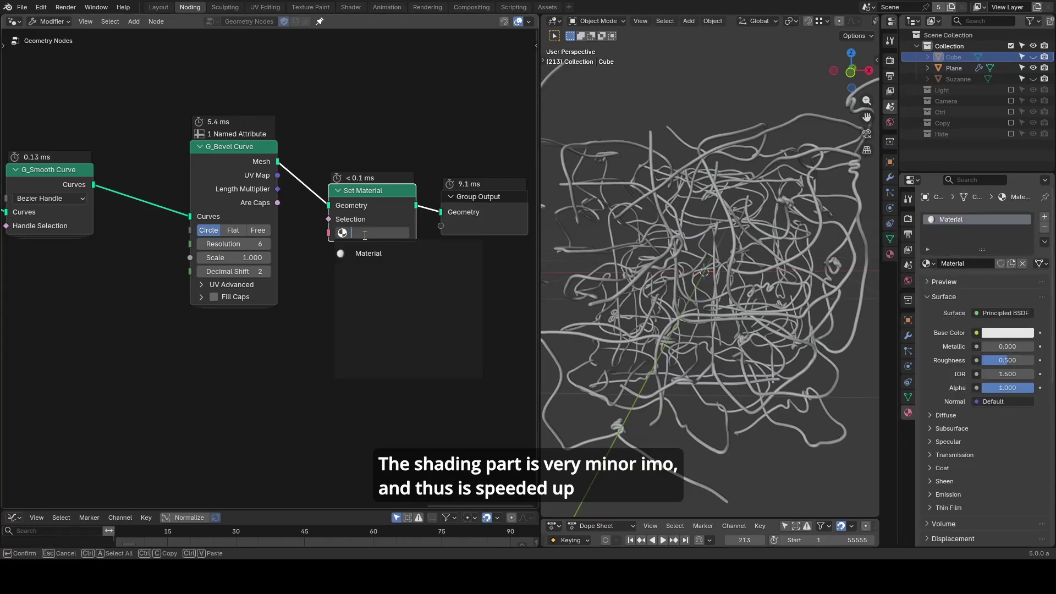
{"action": "left_click", "coordinate": [368, 253]}
Insert a Store Named Attribute node between G_Smooth Curve and G_Bevel Curve, naming the attribute C.
{"action": "scroll", "coordinate": [339, 321], "scroll_direction": "left", "scroll_amount": 5, "text": "ctrl"}
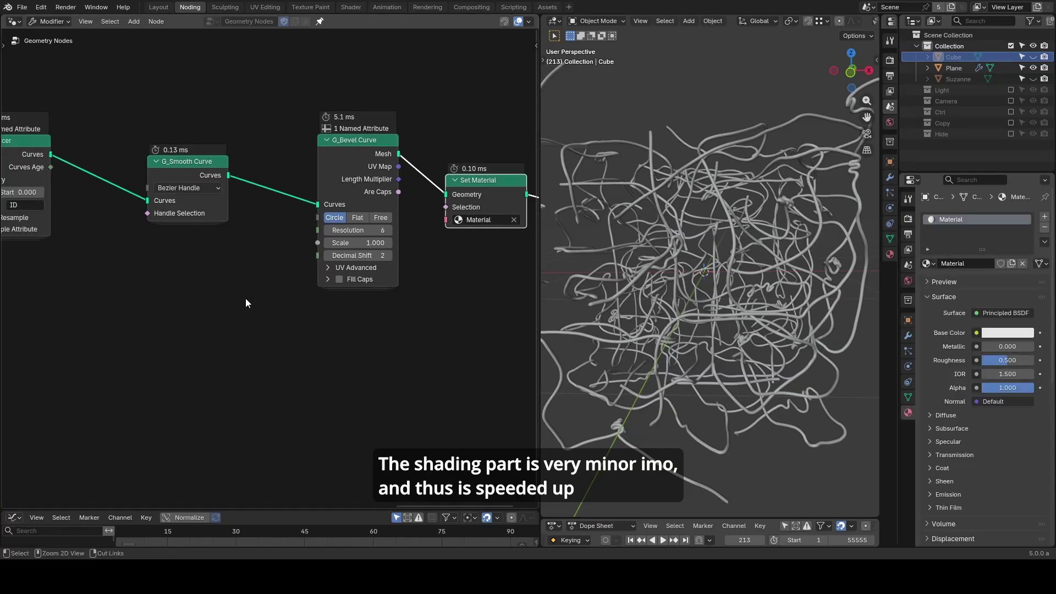
{"action": "key", "text": "shift+a"}
{"action": "type", "text": "store named"}
{"action": "key", "text": "Return"}
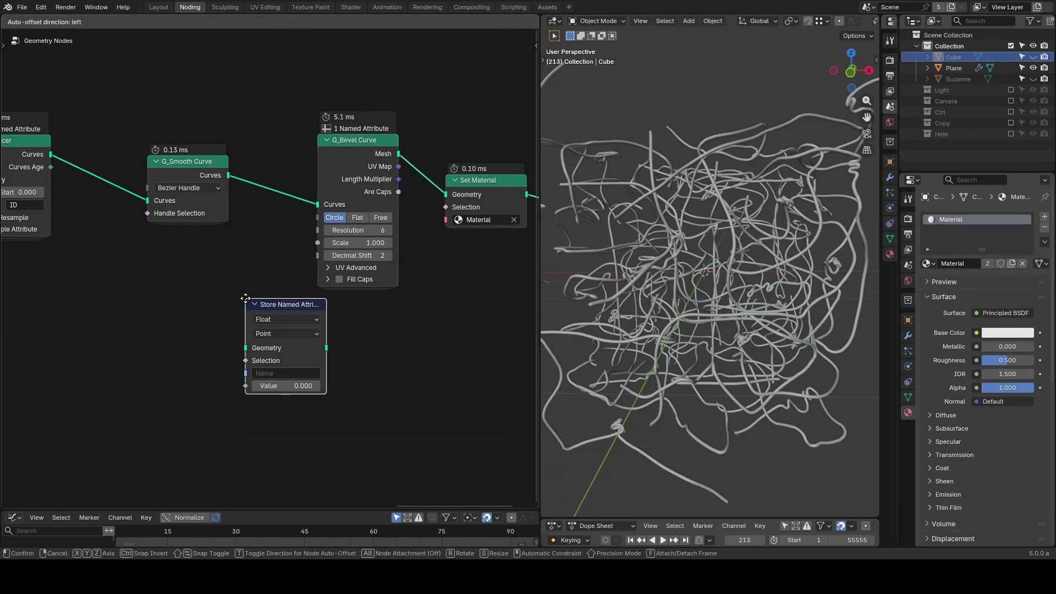
{"action": "left_click", "coordinate": [216, 165]}
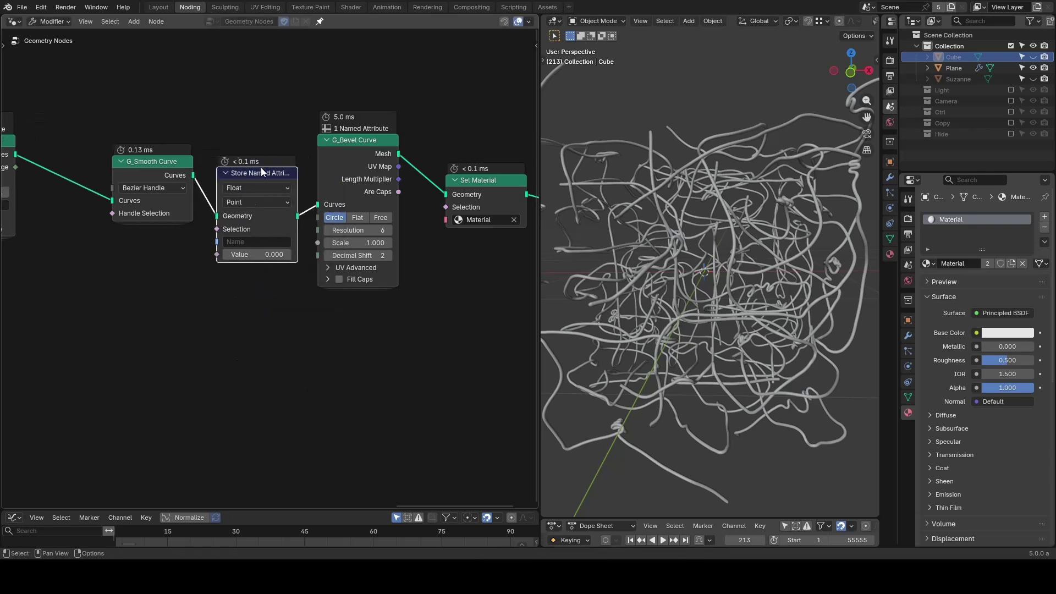
{"action": "left_click", "coordinate": [251, 241]}
{"action": "type", "text": "C"}
{"action": "key", "text": "Return"}
Add a Position node and a Length vector math node, feeding the length into the stored attribute's Value.
{"action": "middle_click_drag", "start_coordinate": [180, 316], "coordinate": [370, 275]}
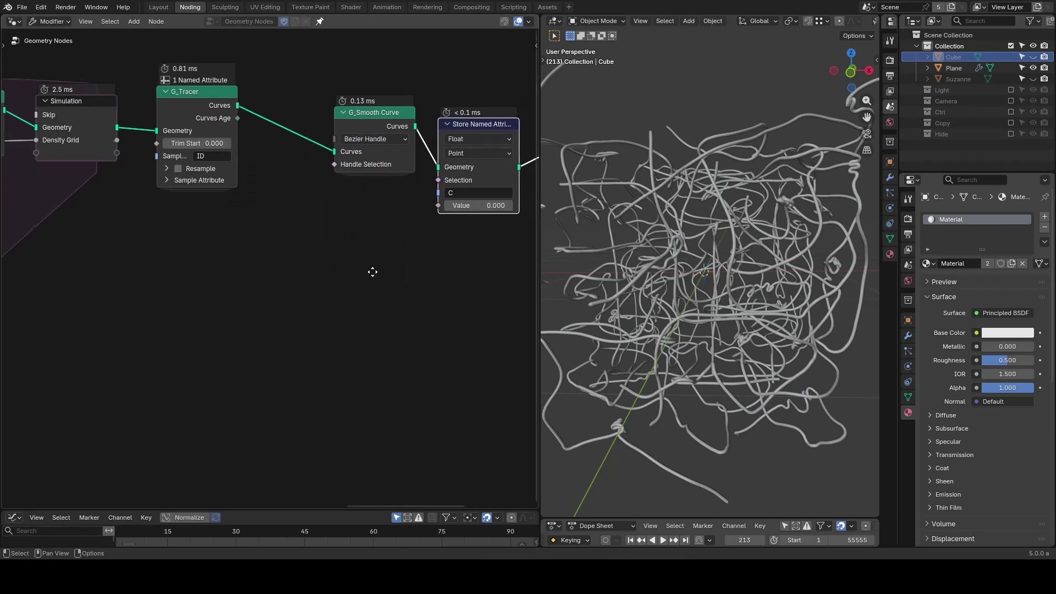
{"action": "key", "text": "shift+a"}
{"action": "type", "text": "position"}
{"action": "key", "text": "Return"}
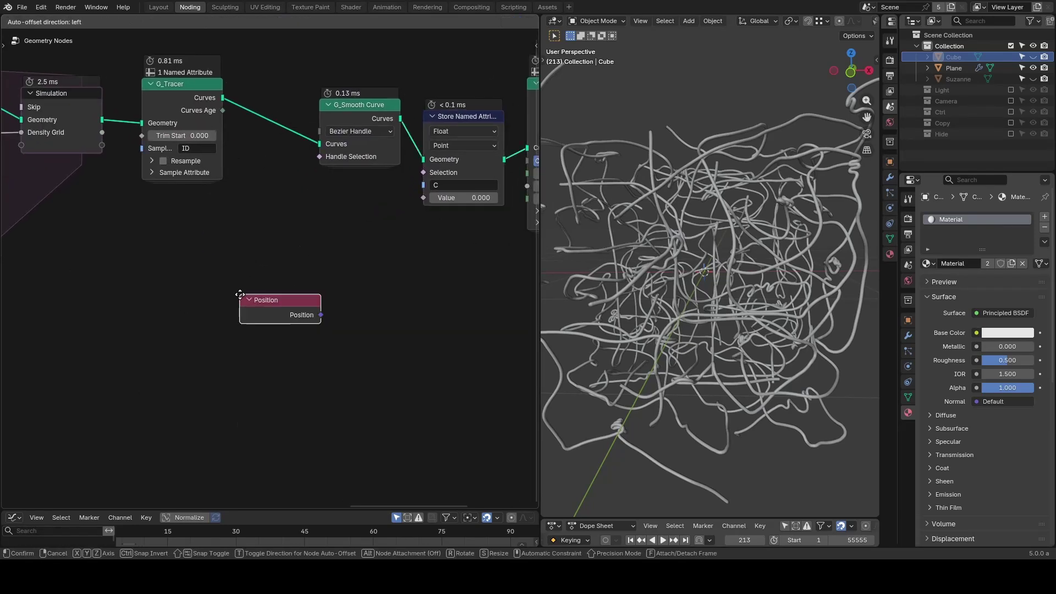
{"action": "left_click", "coordinate": [200, 284]}
{"action": "left_click_drag", "start_coordinate": [258, 293], "coordinate": [301, 284]}
{"action": "type", "text": "leng"}
{"action": "key", "text": "Return"}
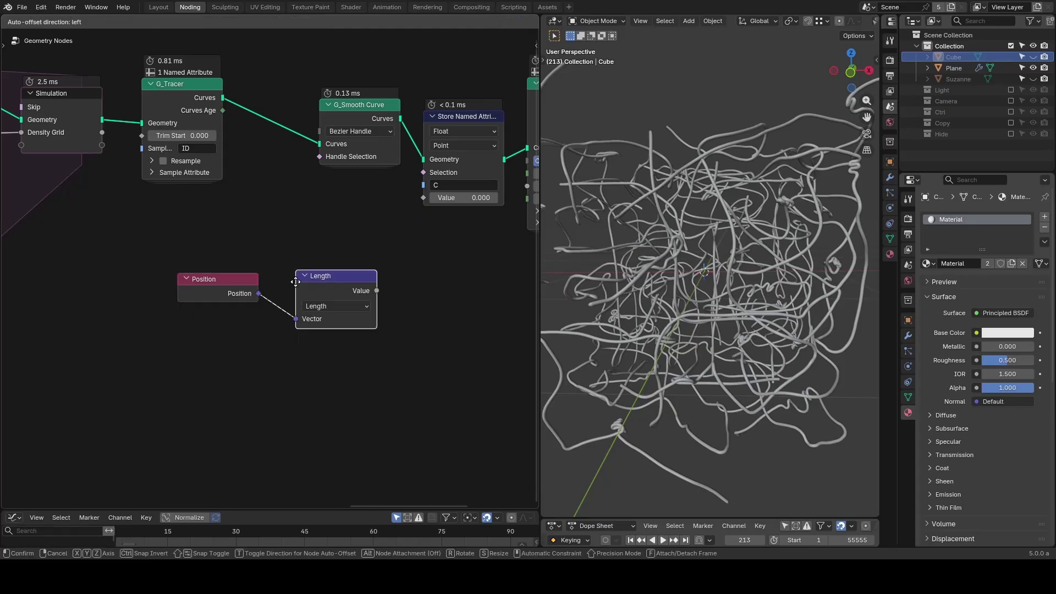
{"action": "left_click_drag", "start_coordinate": [379, 248], "coordinate": [423, 198]}
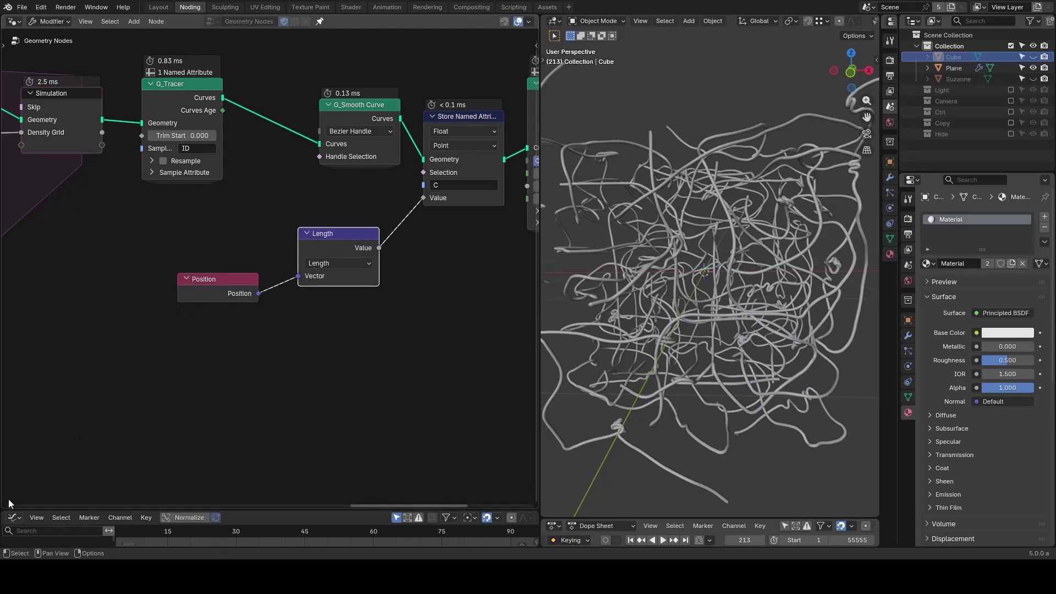
Split off a Shader Editor below the geometry nodes and switch the viewport to rendered shading.
{"action": "left_click_drag", "start_coordinate": [5, 505], "coordinate": [45, 293]}
{"action": "left_click", "coordinate": [46, 293]}
{"action": "left_click", "coordinate": [14, 269]}
{"action": "left_click", "coordinate": [66, 364]}
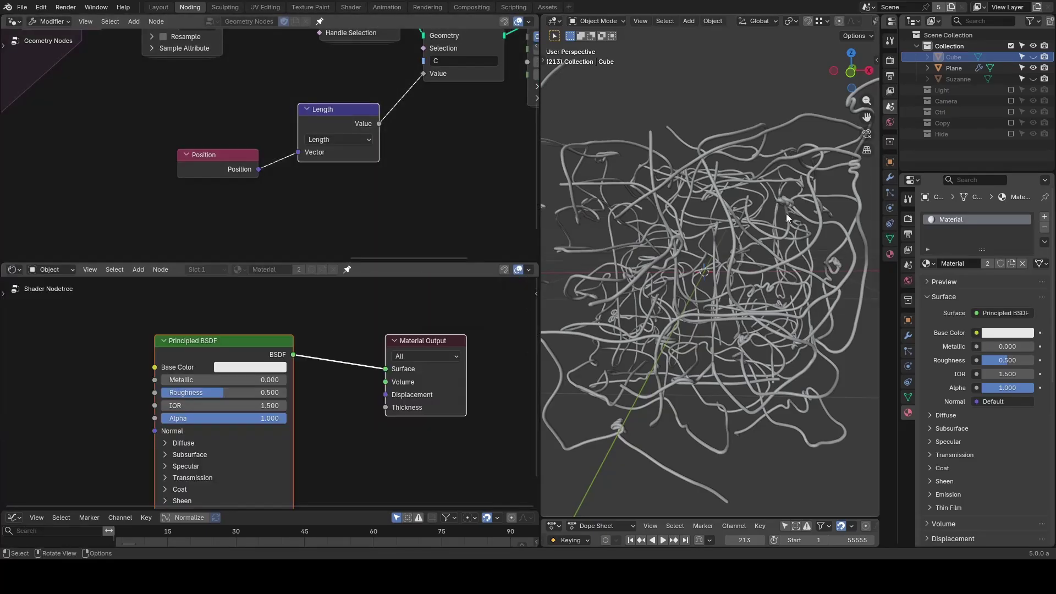
{"action": "key", "text": "z"}
{"action": "left_click", "coordinate": [800, 156]}
Replace the Principled BSDF node with an Attribute node that reads the geometry attribute C.
{"action": "middle_click_drag", "start_coordinate": [220, 347], "coordinate": [328, 336]}
{"action": "left_click", "coordinate": [328, 338]}
{"action": "key", "text": "x"}
{"action": "key", "text": "shift+a"}
{"action": "type", "text": "att"}
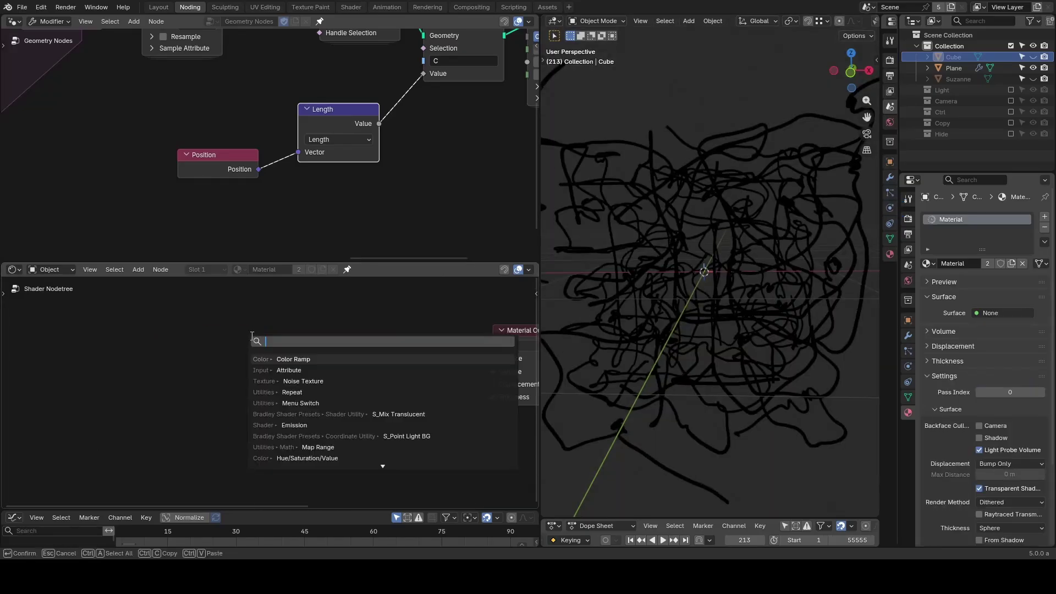
{"action": "left_click", "coordinate": [279, 358]}
{"action": "left_click", "coordinate": [223, 332]}
{"action": "left_click", "coordinate": [262, 421]}
{"action": "type", "text": "c"}
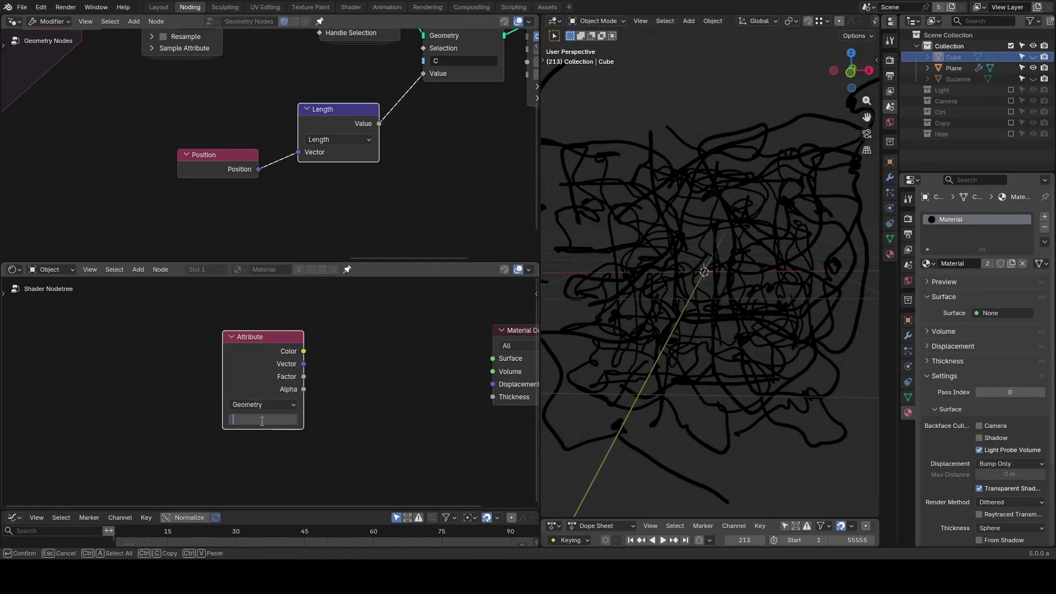
{"action": "type", "text": "C"}
{"action": "key", "text": "Return"}
Link the Attribute node's Factor output to the Material Output's Surface and move the Attribute node farther away.
{"action": "left_click", "coordinate": [286, 377], "text": "ctrl+shift"}
{"action": "left_click", "coordinate": [286, 378], "text": "ctrl+shift"}
{"action": "left_click", "coordinate": [286, 378], "text": "ctrl+shift"}
{"action": "left_click_drag", "start_coordinate": [258, 354], "coordinate": [151, 351]}
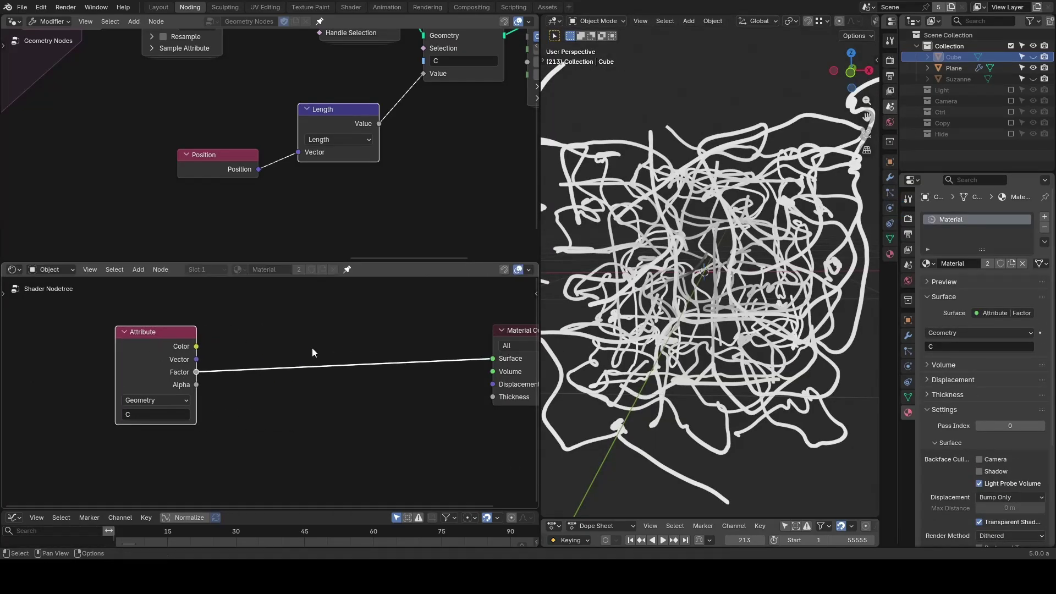
Insert a Divide math node between the Attribute node's Factor output and the Material Output, dividing by 2.
{"action": "scroll", "coordinate": [312, 353], "scroll_direction": "down", "scroll_amount": 1}
{"action": "scroll", "coordinate": [664, 269], "scroll_direction": "down", "scroll_amount": 2}
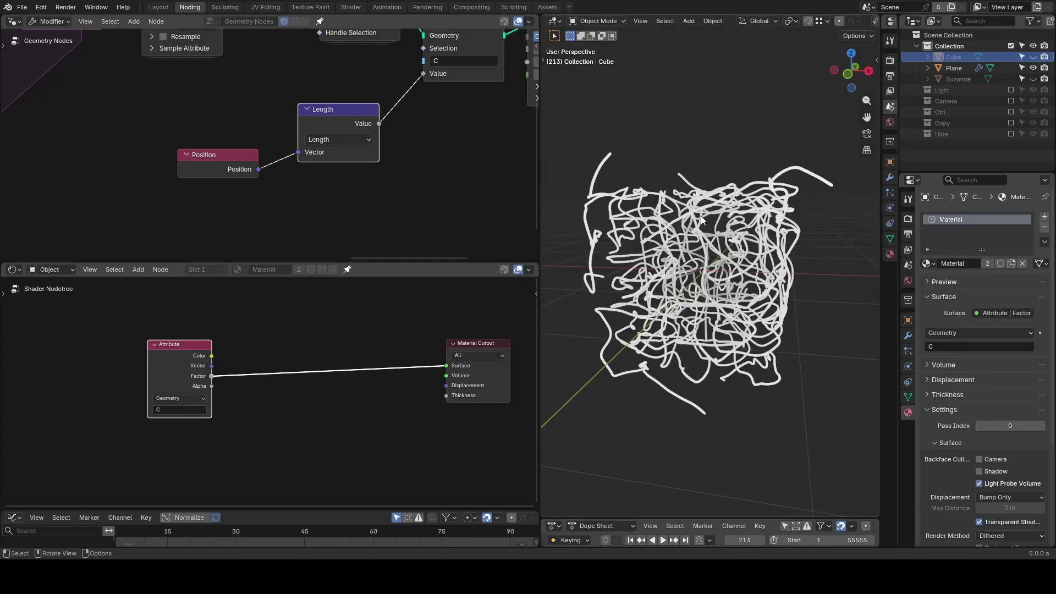
{"action": "key", "text": "shift+a"}
{"action": "type", "text": "divdi"}
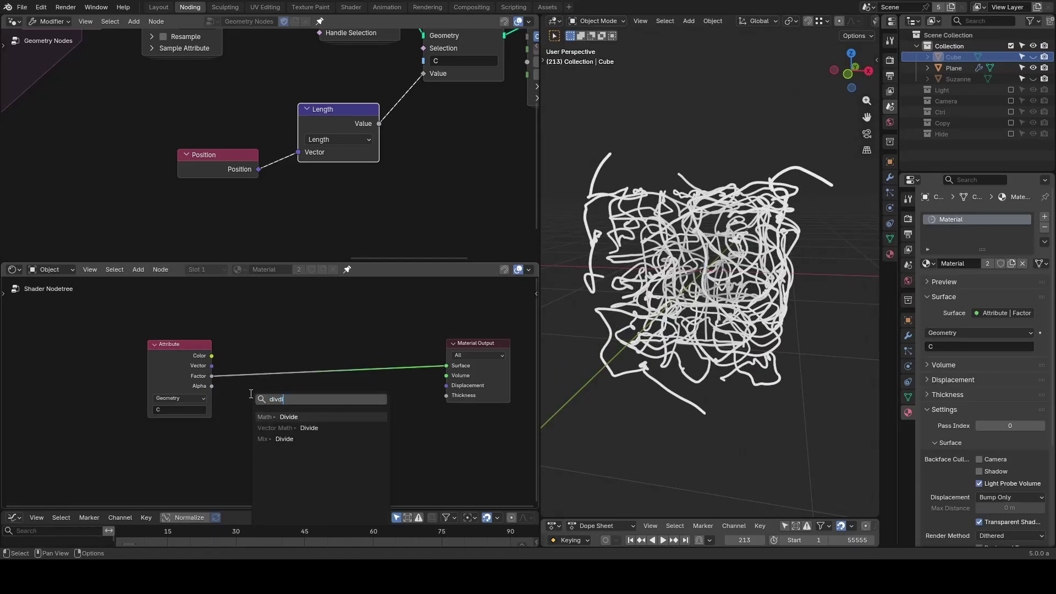
{"action": "key", "text": "Return"}
{"action": "left_click", "coordinate": [283, 412]}
{"action": "left_click", "coordinate": [282, 419]}
{"action": "type", "text": "2"}
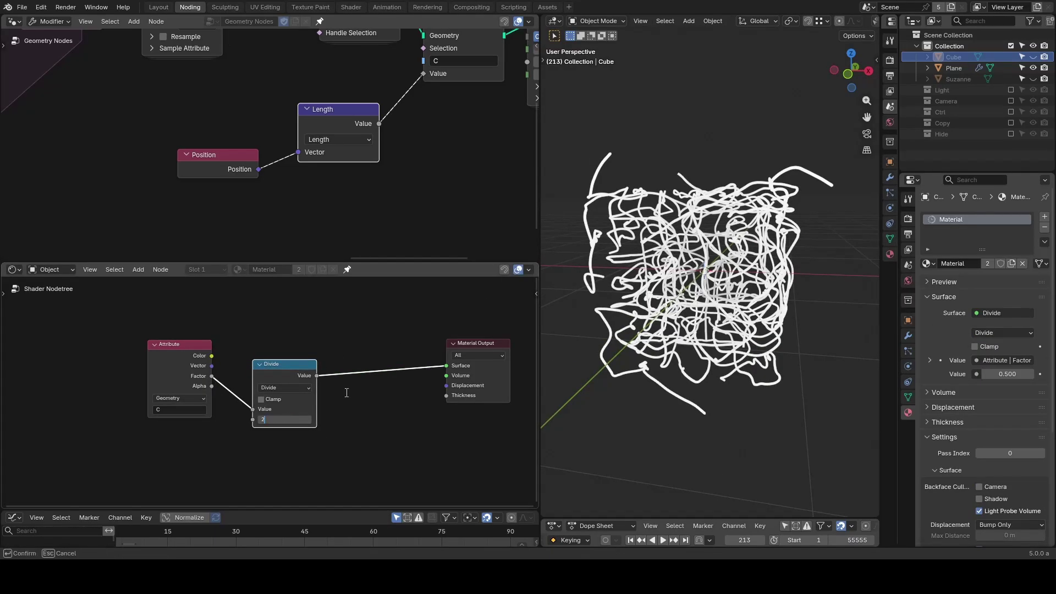
{"action": "key", "text": "Return"}
Insert a Color Ramp node between the Divide node and the Material Output.
{"action": "key", "text": "shift+a"}
{"action": "type", "text": "colo"}
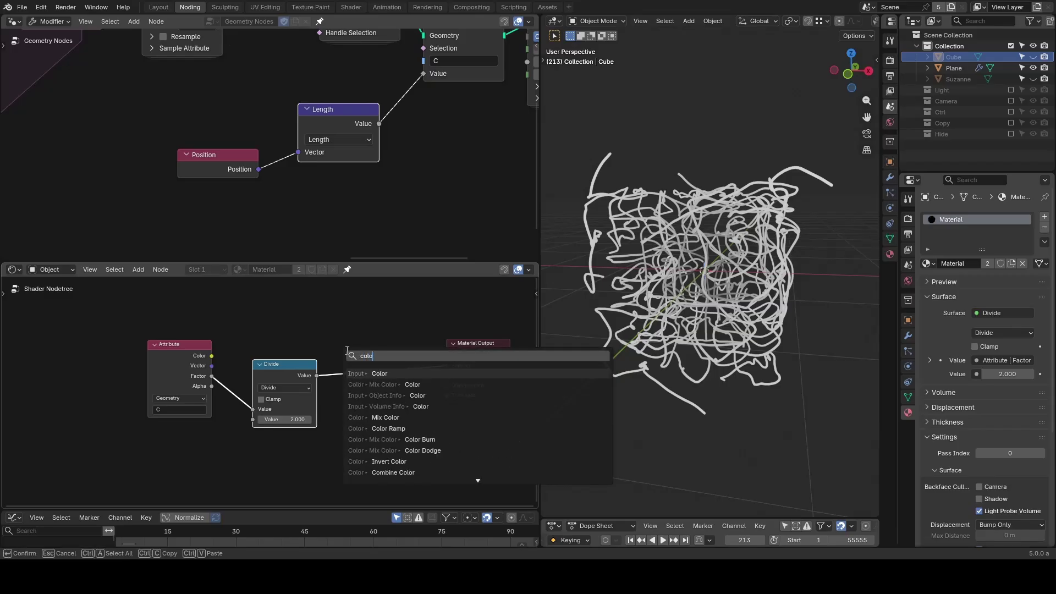
{"action": "type", "text": "r ramp"}
{"action": "key", "text": "Return"}
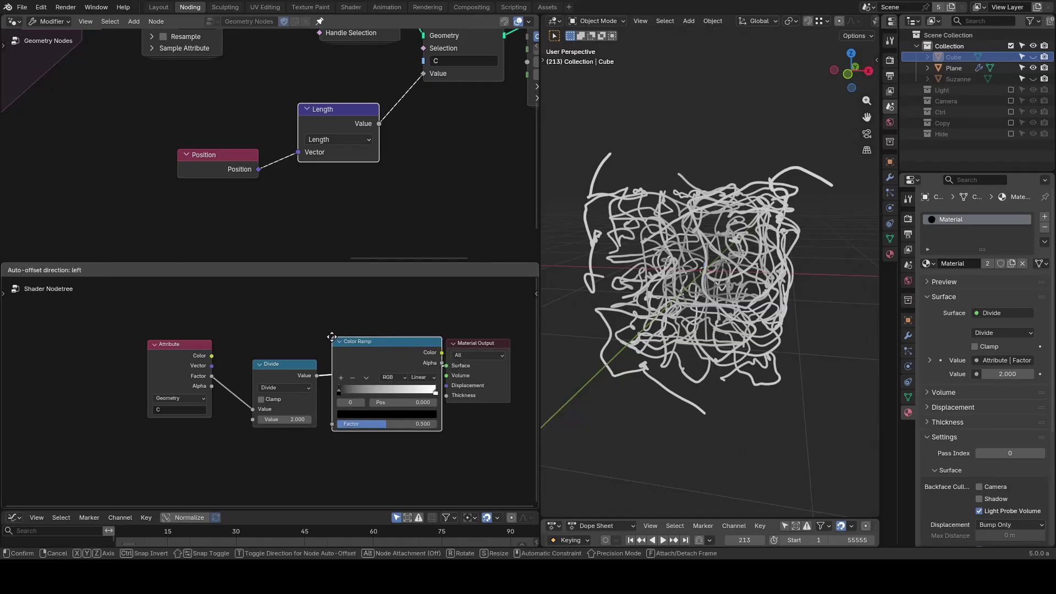
{"action": "left_click", "coordinate": [319, 337]}
Move the Color Ramp's white stop to position 0.814 and colour it red-orange, #FF3200.
{"action": "left_click_drag", "start_coordinate": [418, 396], "coordinate": [416, 391]}
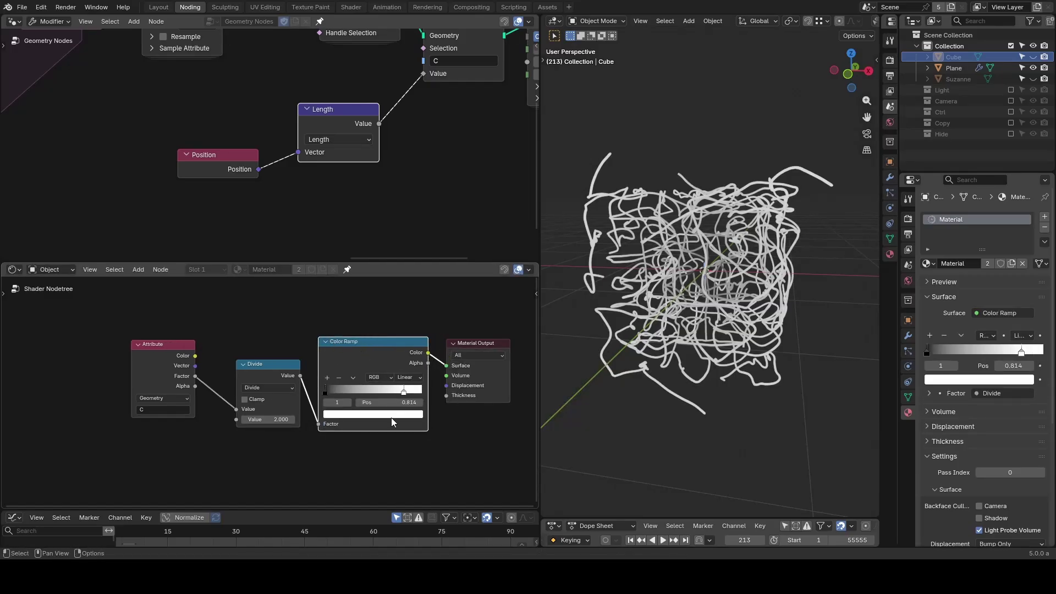
{"action": "left_click", "coordinate": [391, 416]}
{"action": "left_click_drag", "start_coordinate": [364, 298], "coordinate": [356, 325]}
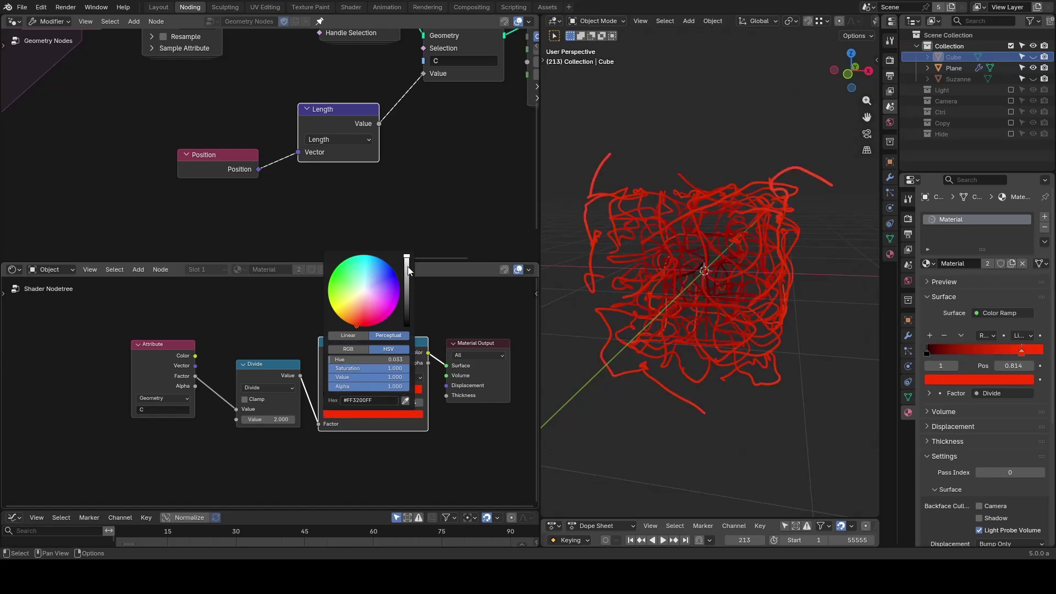
Add a middle stop to the Color Ramp at position 0.270 and colour it bright yellow.
{"action": "left_click", "coordinate": [328, 375]}
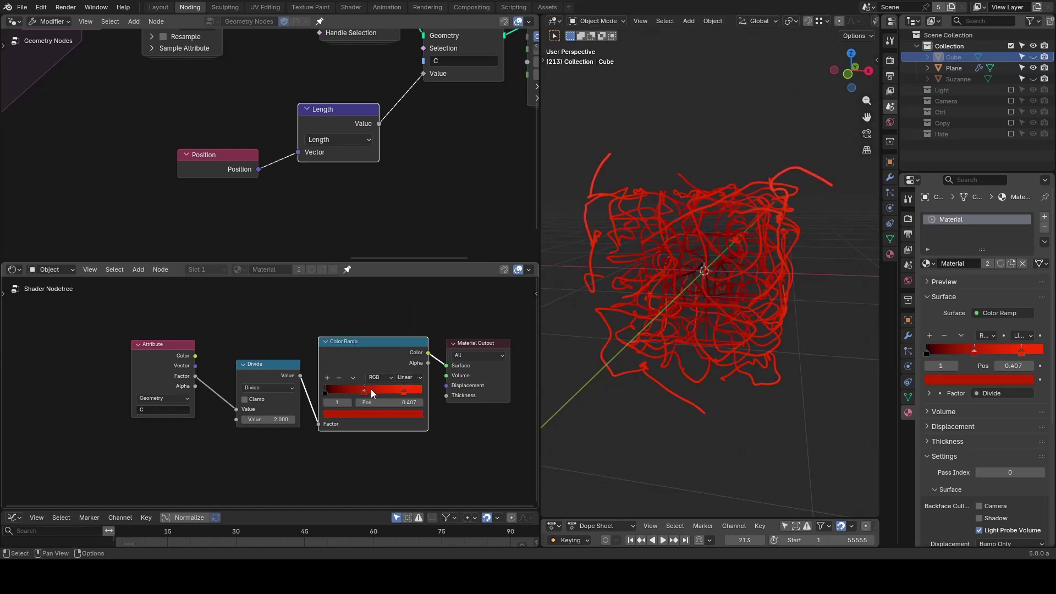
{"action": "left_click_drag", "start_coordinate": [371, 389], "coordinate": [351, 386]}
{"action": "left_click", "coordinate": [364, 413]}
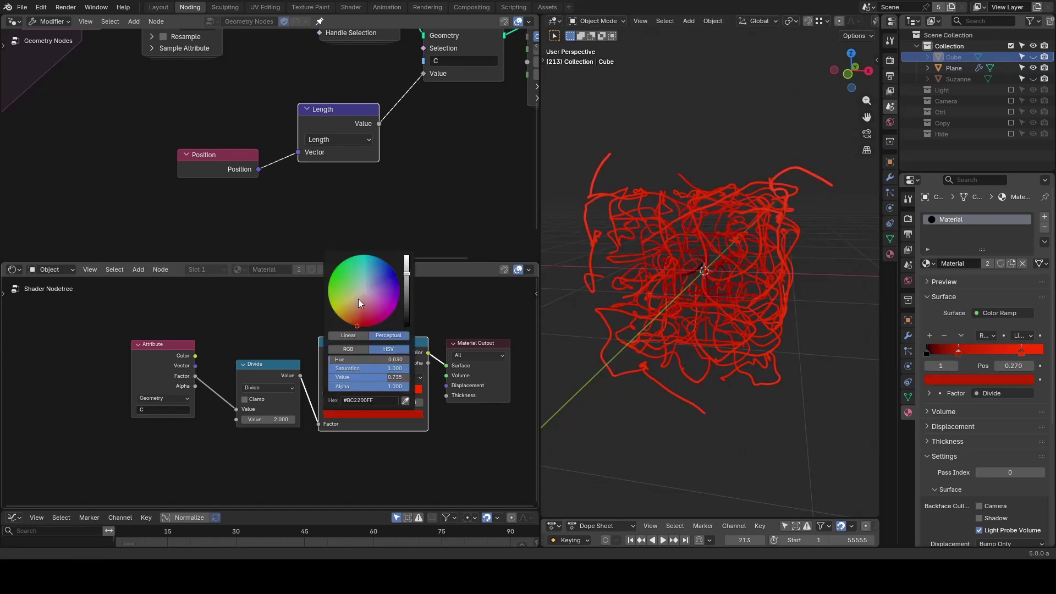
{"action": "left_click", "coordinate": [335, 312]}
{"action": "left_click_drag", "start_coordinate": [403, 284], "coordinate": [408, 256]}
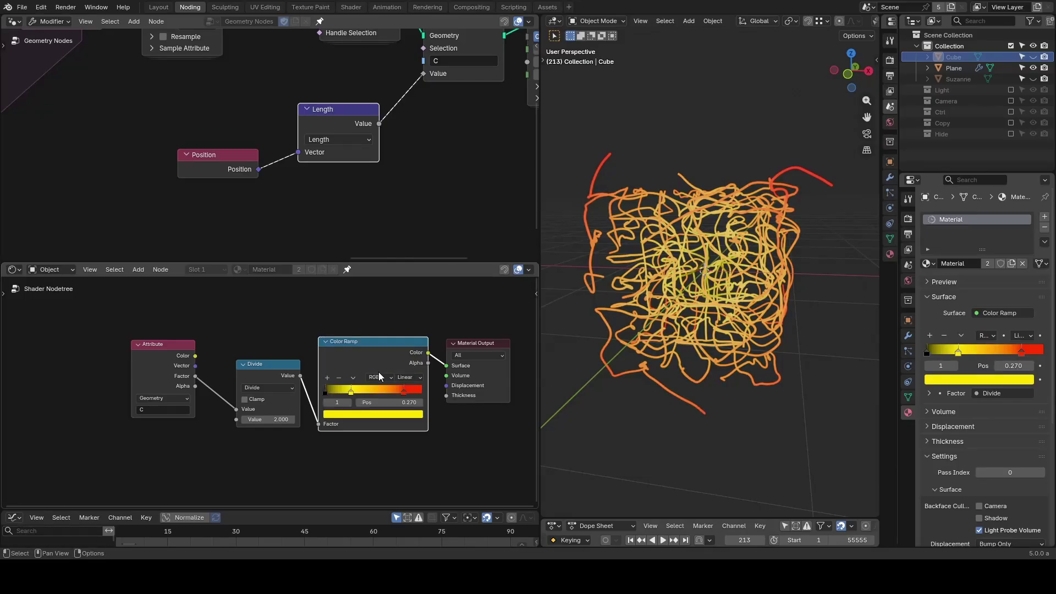
Move the G_Value Precision node slightly lower in the geometry node tree, clear of the Normalize and Scale nodes.
{"action": "scroll", "coordinate": [364, 365], "scroll_direction": "down", "scroll_amount": 1}
{"action": "scroll", "coordinate": [661, 275], "scroll_direction": "down", "scroll_amount": 6}
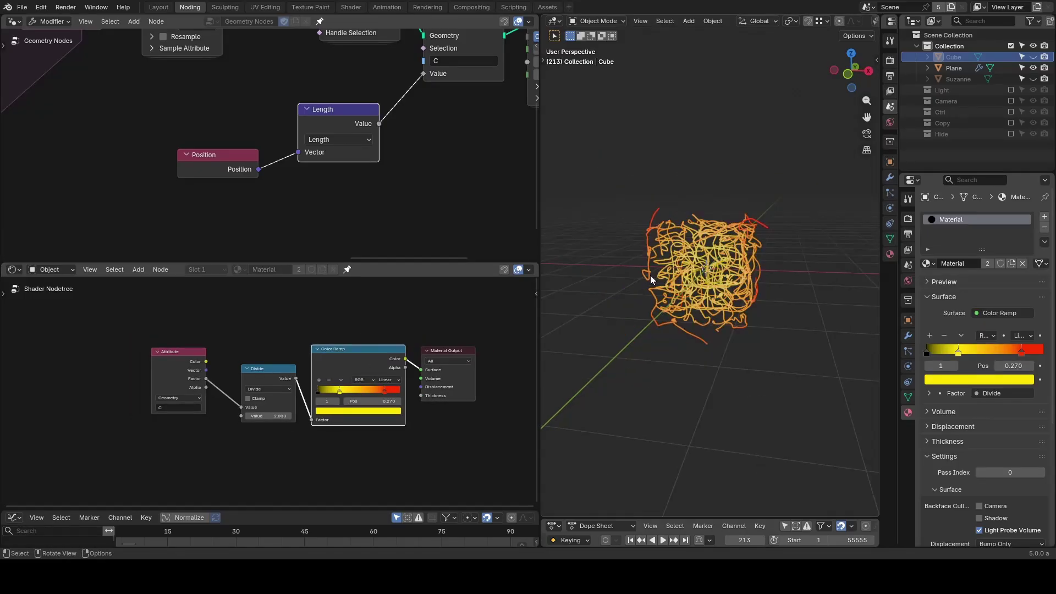
{"action": "scroll", "coordinate": [650, 275], "scroll_direction": "up", "scroll_amount": 2}
{"action": "scroll", "coordinate": [339, 157], "scroll_direction": "down", "scroll_amount": 2}
{"action": "scroll", "coordinate": [340, 158], "scroll_direction": "down", "scroll_amount": 8}
{"action": "middle_click_drag", "start_coordinate": [251, 154], "coordinate": [463, 161]}
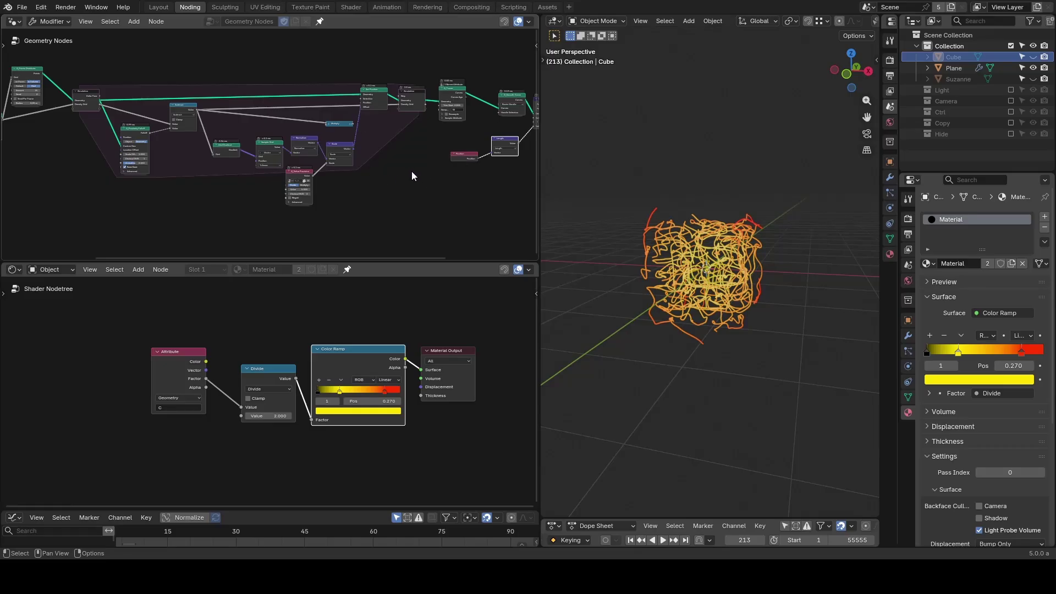
{"action": "scroll", "coordinate": [362, 174], "scroll_direction": "up", "scroll_amount": 5}
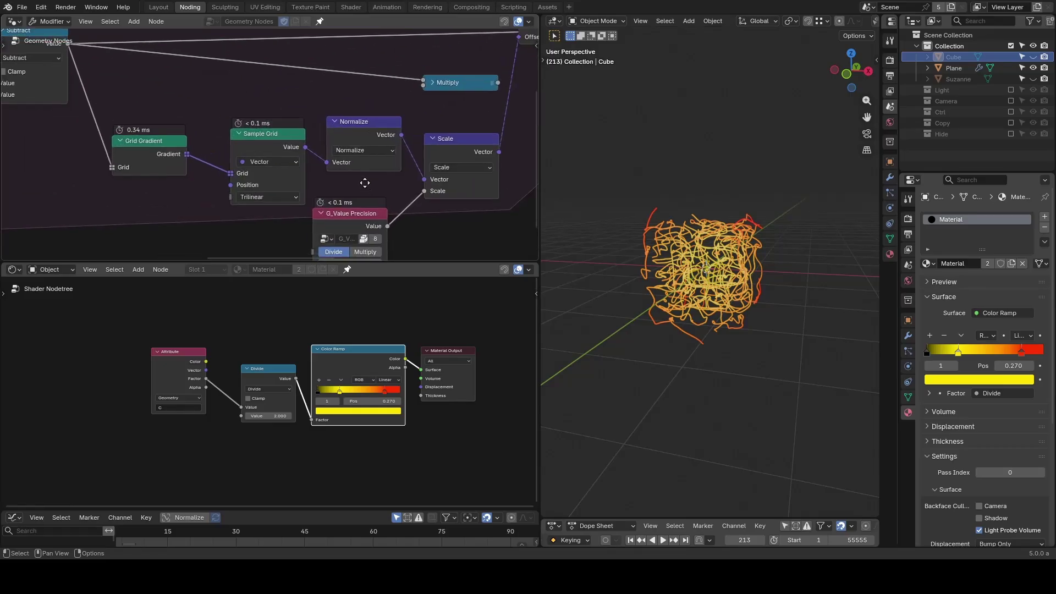
{"action": "left_click_drag", "start_coordinate": [367, 176], "coordinate": [387, 203]}
Annotate the simulation zone with freehand strokes beneath the grid gradient nodes, beside Set Position and near the Subtract node.
{"action": "middle_click_drag", "start_coordinate": [362, 172], "coordinate": [405, 198]}
{"action": "scroll", "coordinate": [400, 198], "scroll_direction": "down", "scroll_amount": 3}
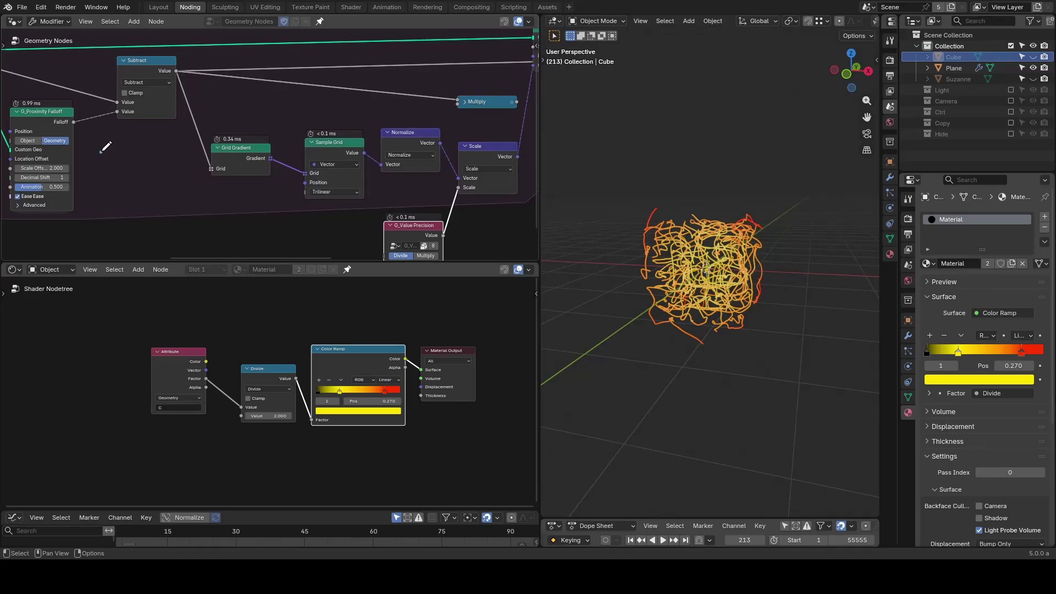
{"action": "mouse_move", "coordinate": [100, 152]}
{"action": "left_mouse_down"}
{"action": "mouse_move", "coordinate": [345, 210]}
{"action": "mouse_move", "coordinate": [372, 203]}
{"action": "left_mouse_up"}
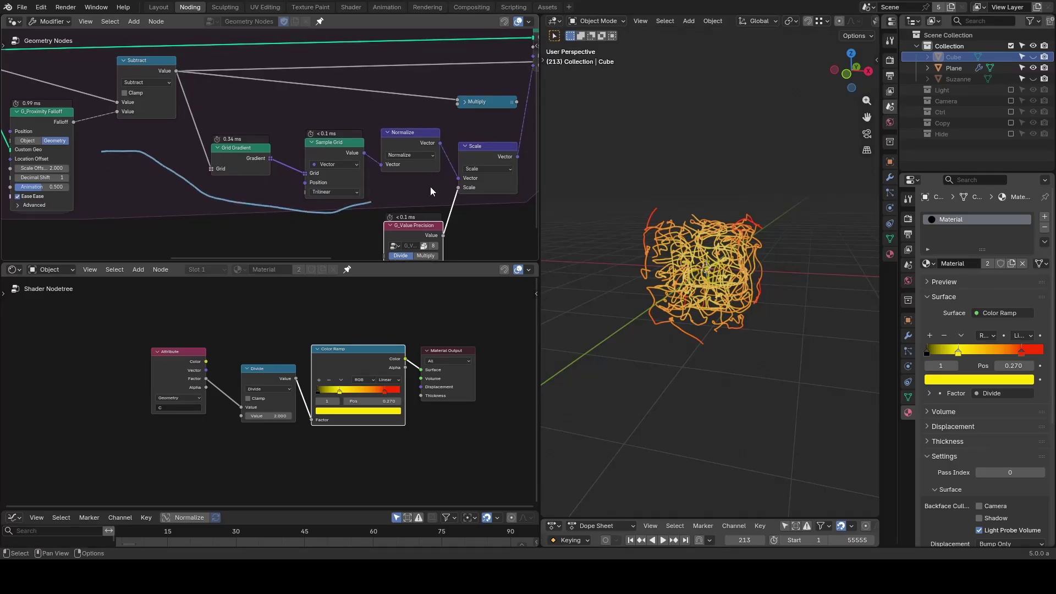
{"action": "middle_click_drag", "start_coordinate": [446, 132], "coordinate": [289, 168]}
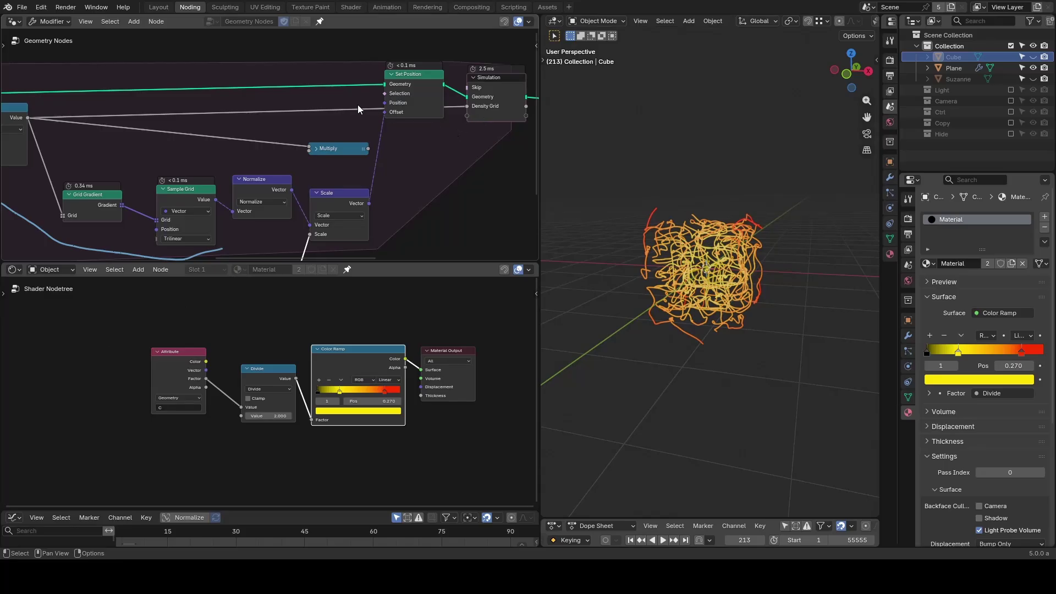
{"action": "mouse_move", "coordinate": [259, 121]}
{"action": "left_mouse_down"}
{"action": "mouse_move", "coordinate": [244, 120]}
{"action": "mouse_move", "coordinate": [339, 88]}
{"action": "left_mouse_up"}
{"action": "middle_click_drag", "start_coordinate": [194, 122], "coordinate": [320, 122]}
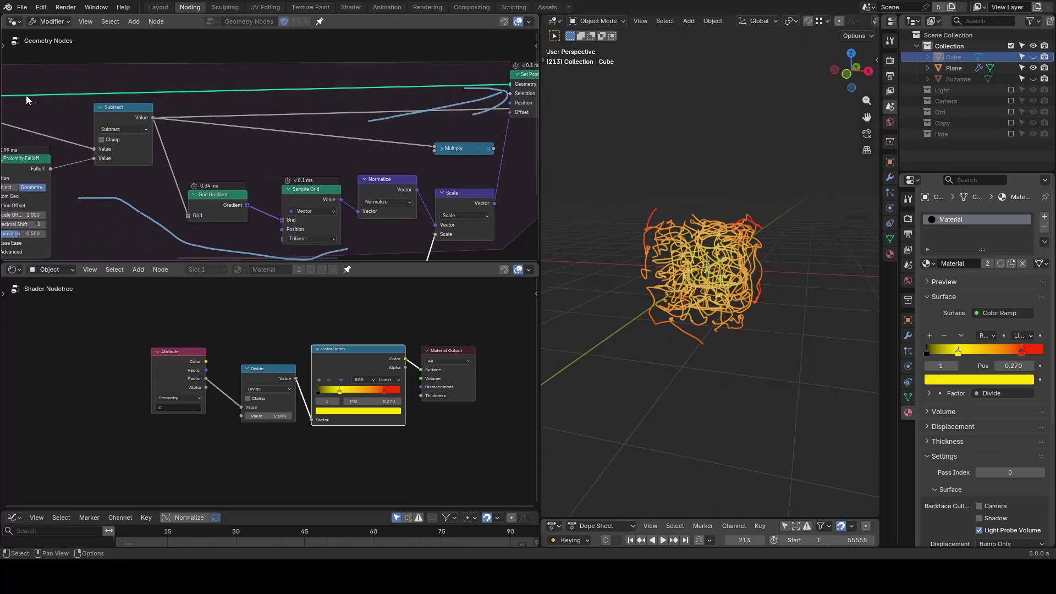
{"action": "left_click_drag", "start_coordinate": [26, 95], "coordinate": [80, 135]}
{"action": "scroll", "coordinate": [294, 132], "scroll_direction": "down", "scroll_amount": 4}
{"action": "scroll", "coordinate": [292, 131], "scroll_direction": "down", "scroll_amount": 3}
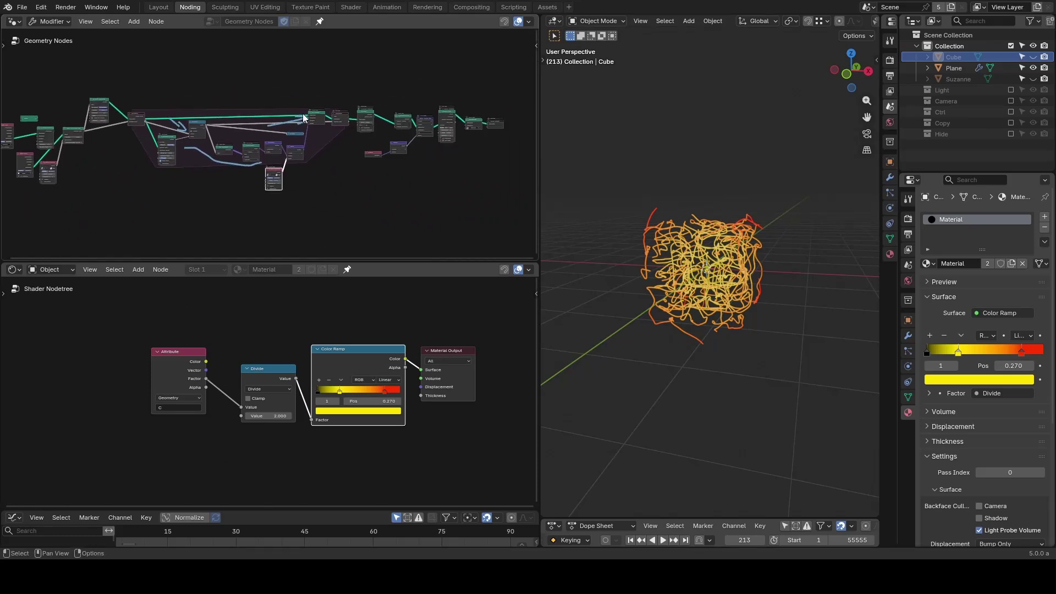
{"action": "key", "text": "shift"}
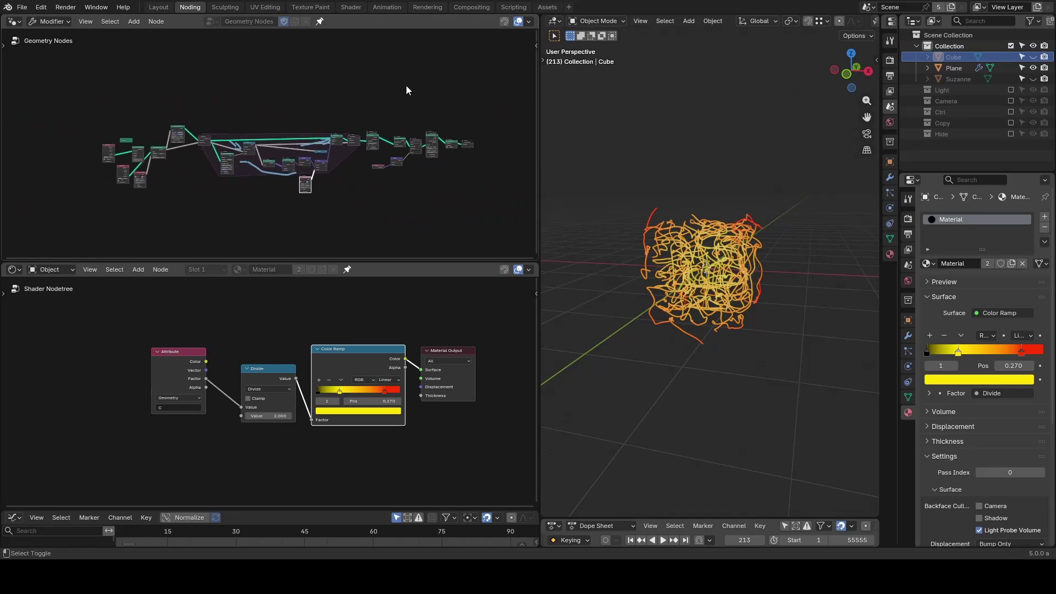